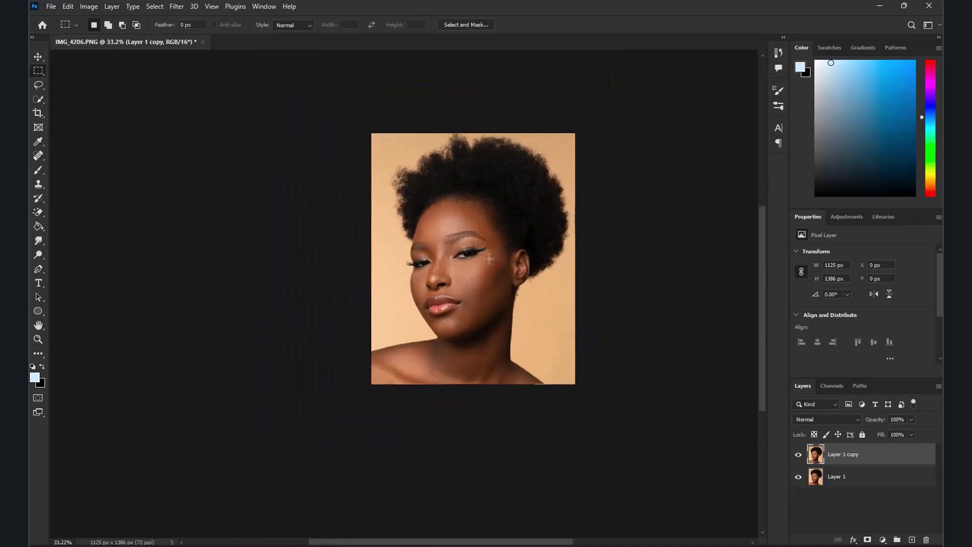
Step: Duplicate the Layer 1 copy layer within the same document under the name Layer 1 copy 2
{"action": "right_click", "coordinate": [898, 453]}
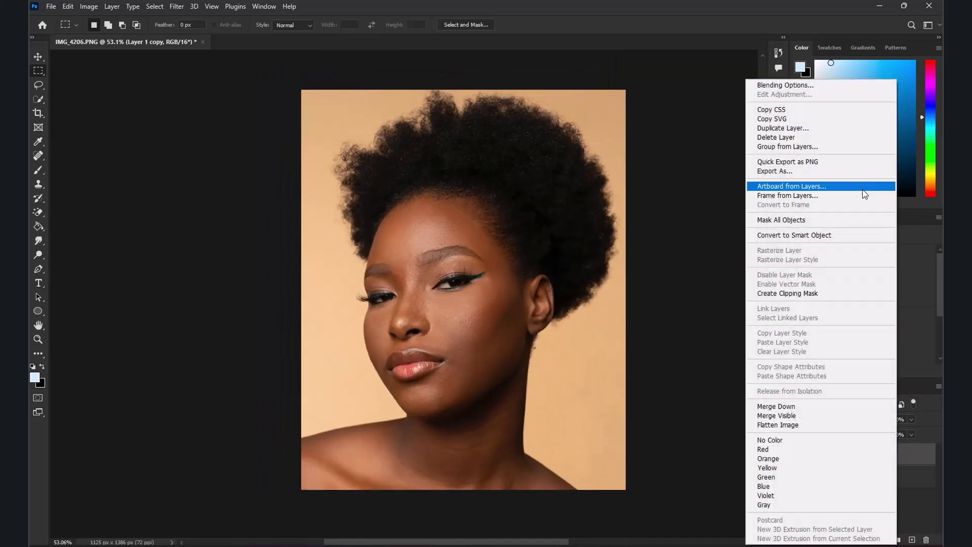
{"action": "left_click", "coordinate": [796, 131]}
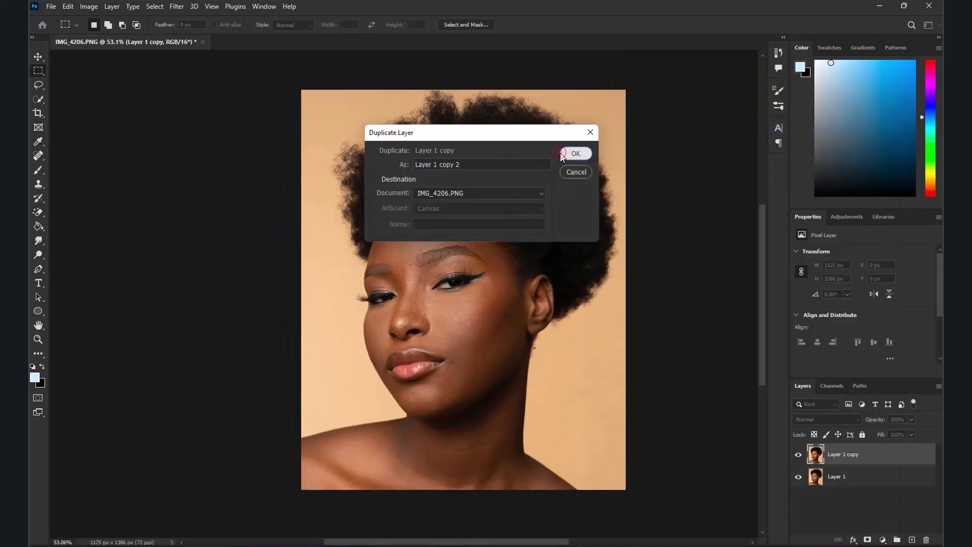
{"action": "left_click", "coordinate": [561, 153]}
Step: Examine the portrait's skin texture and tone both close up and at full view
{"action": "scroll", "coordinate": [529, 326], "scroll_direction": "down", "scroll_amount": 2}
{"action": "scroll", "coordinate": [466, 307], "scroll_direction": "up", "scroll_amount": 4}
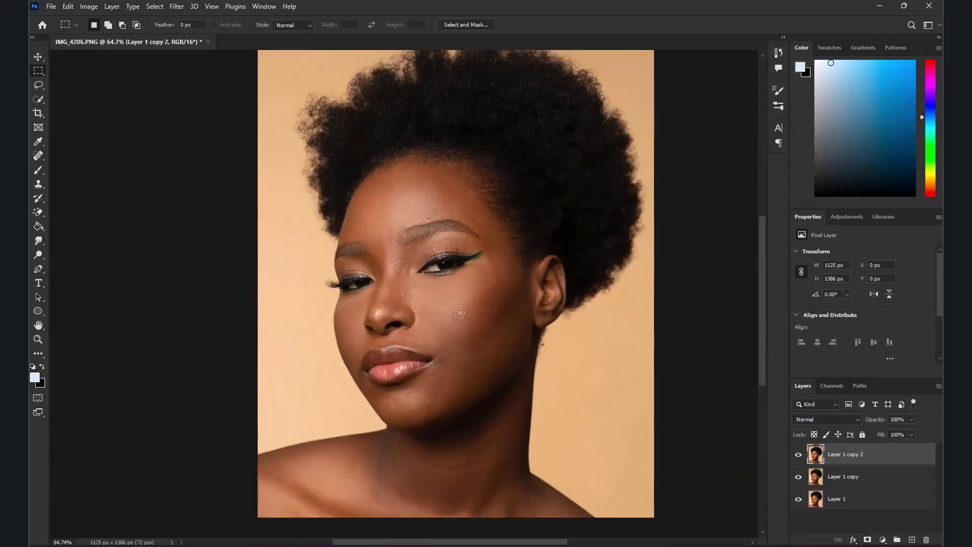
{"action": "scroll", "coordinate": [432, 360], "scroll_direction": "up", "scroll_amount": 5}
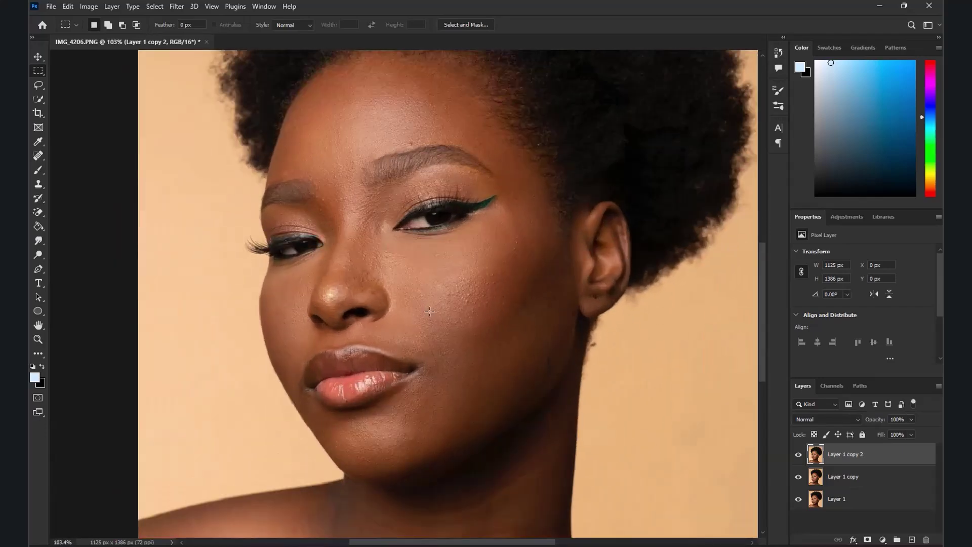
{"action": "scroll", "coordinate": [433, 313], "scroll_direction": "down", "scroll_amount": 5}
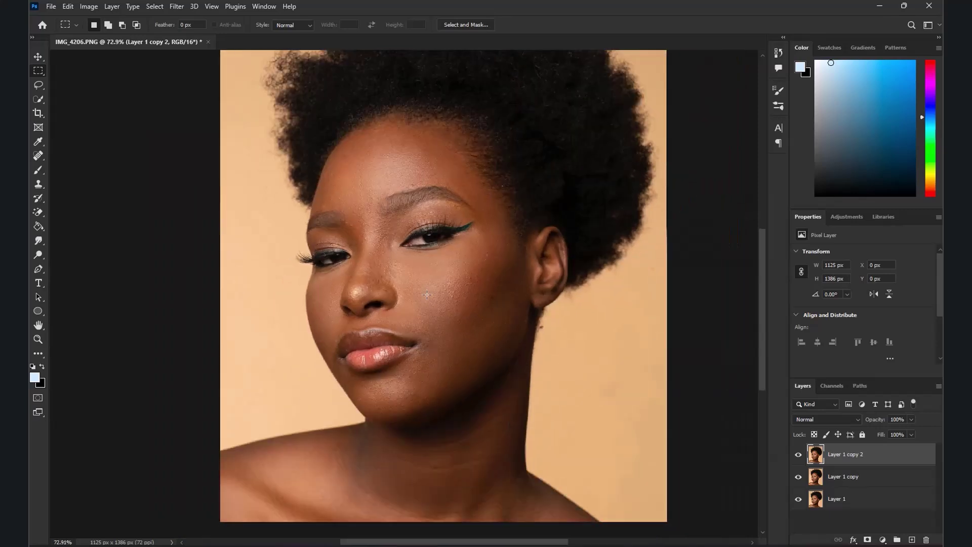
{"action": "scroll", "coordinate": [432, 304], "scroll_direction": "down", "scroll_amount": 1}
{"action": "scroll", "coordinate": [436, 304], "scroll_direction": "up", "scroll_amount": 1}
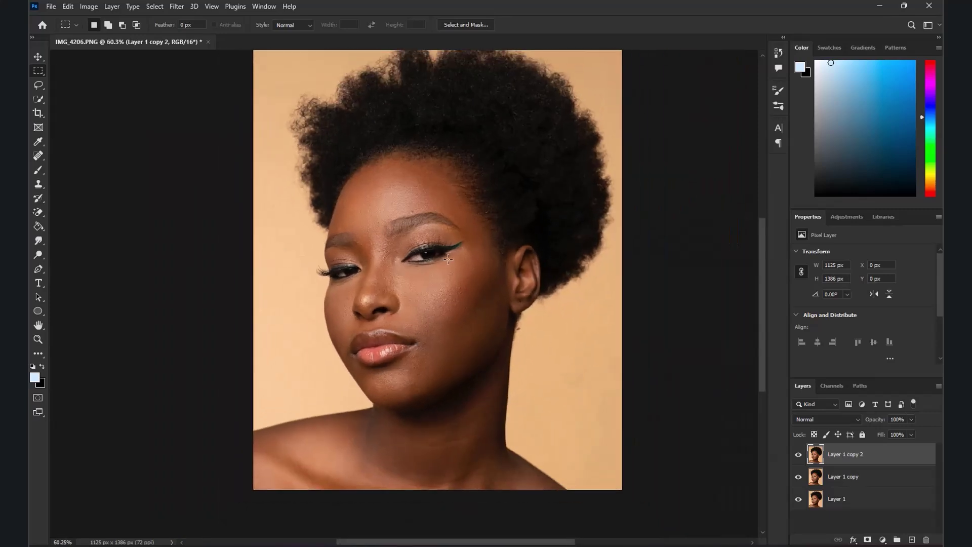
{"action": "scroll", "coordinate": [441, 301], "scroll_direction": "down", "scroll_amount": 1}
{"action": "scroll", "coordinate": [450, 297], "scroll_direction": "up", "scroll_amount": 2}
{"action": "scroll", "coordinate": [459, 296], "scroll_direction": "down", "scroll_amount": 1}
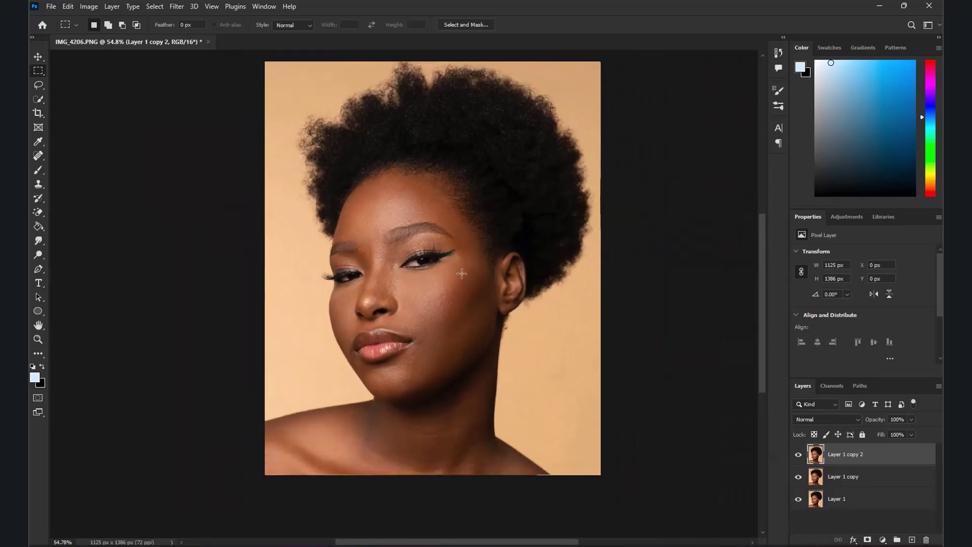
{"action": "scroll", "coordinate": [372, 170], "scroll_direction": "up", "scroll_amount": 1}
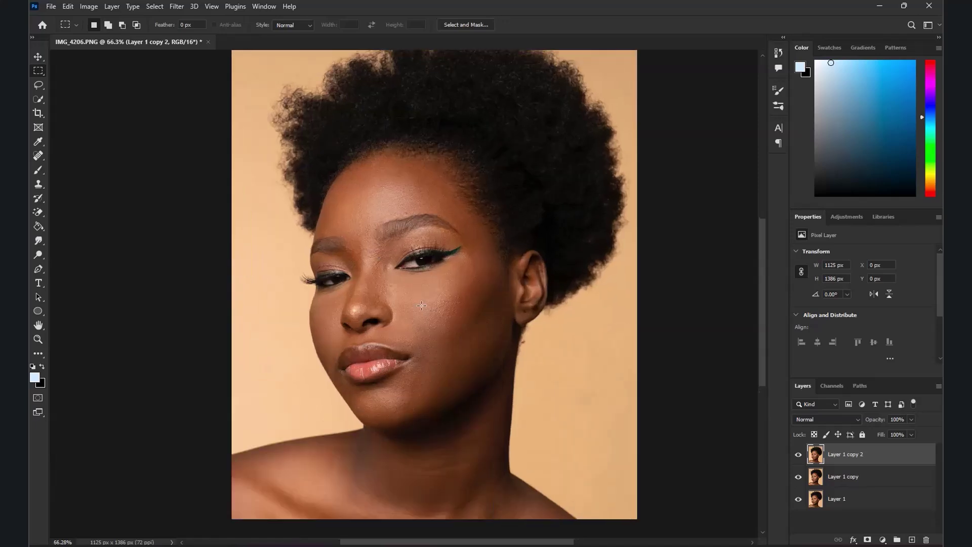
{"action": "scroll", "coordinate": [338, 245], "scroll_direction": "down", "scroll_amount": 1}
{"action": "left_click", "coordinate": [89, 6]}
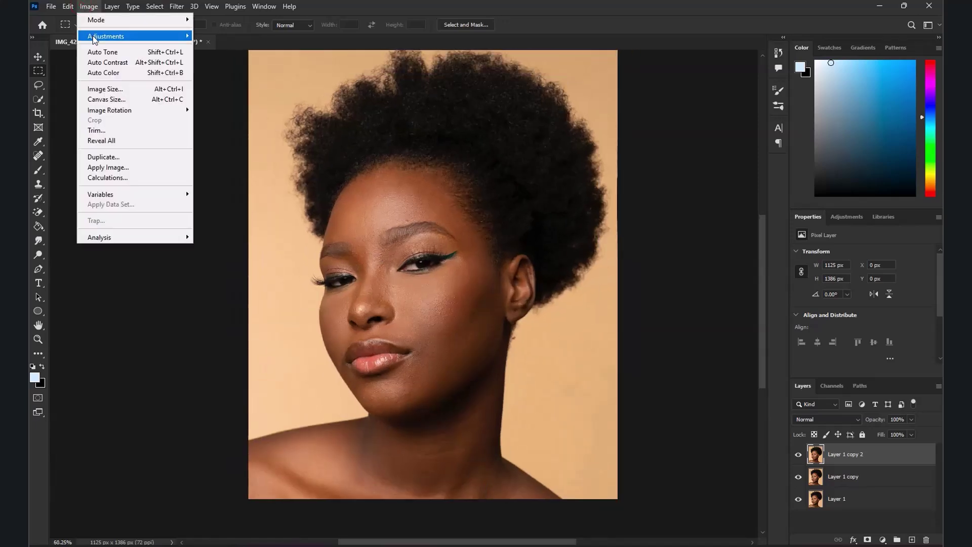
{"action": "left_click", "coordinate": [229, 93]}
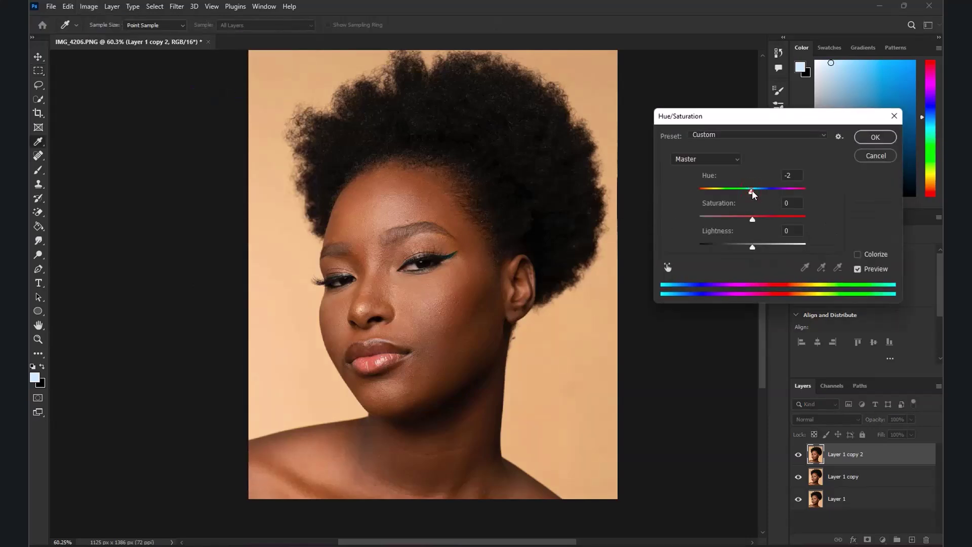
{"action": "left_click", "coordinate": [882, 160]}
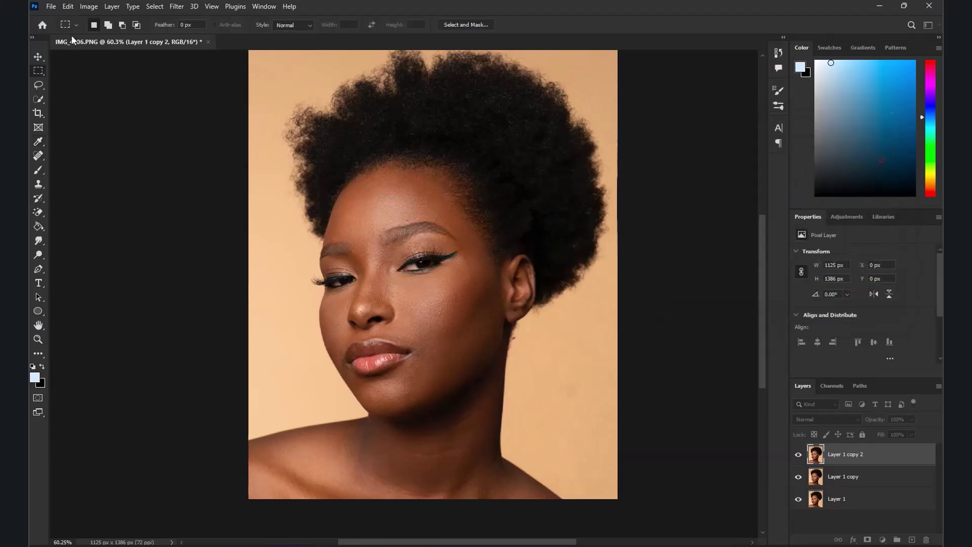
Step: Apply a Hue/Saturation adjustment to Layer 1 copy 2 with Hue -9, Saturation -19 and Lightness -14
{"action": "left_click", "coordinate": [89, 6]}
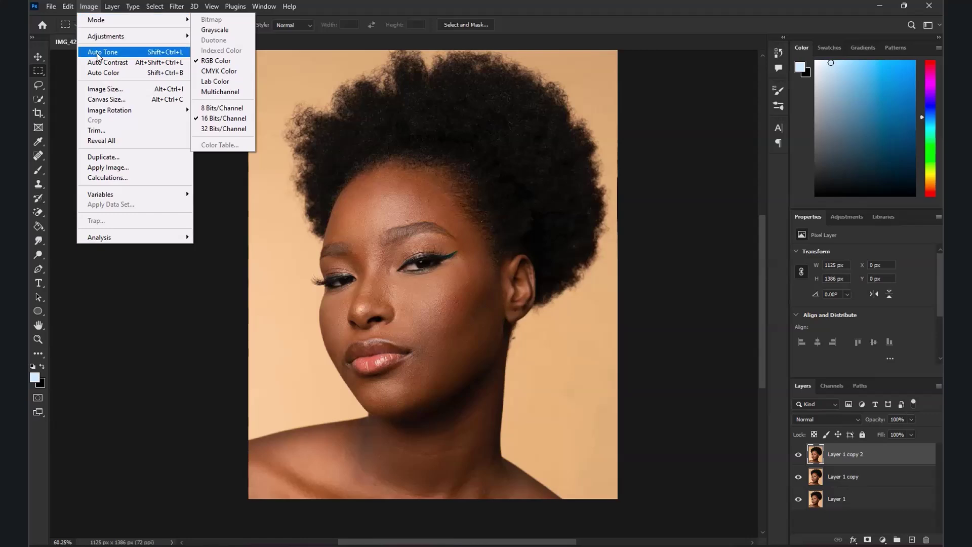
{"action": "mouse_move", "coordinate": [96, 36]}
{"action": "left_click", "coordinate": [242, 94]}
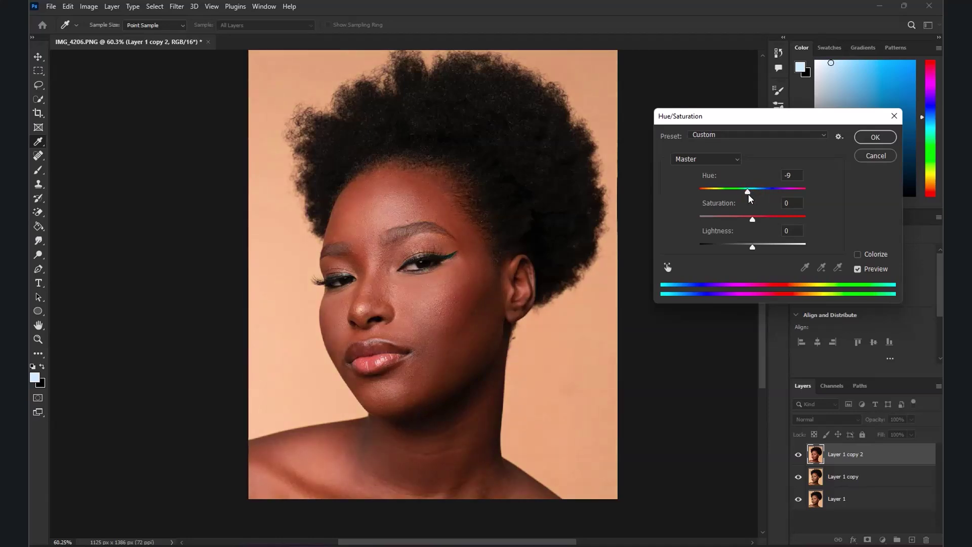
{"action": "left_click_drag", "start_coordinate": [745, 225], "coordinate": [747, 248]}
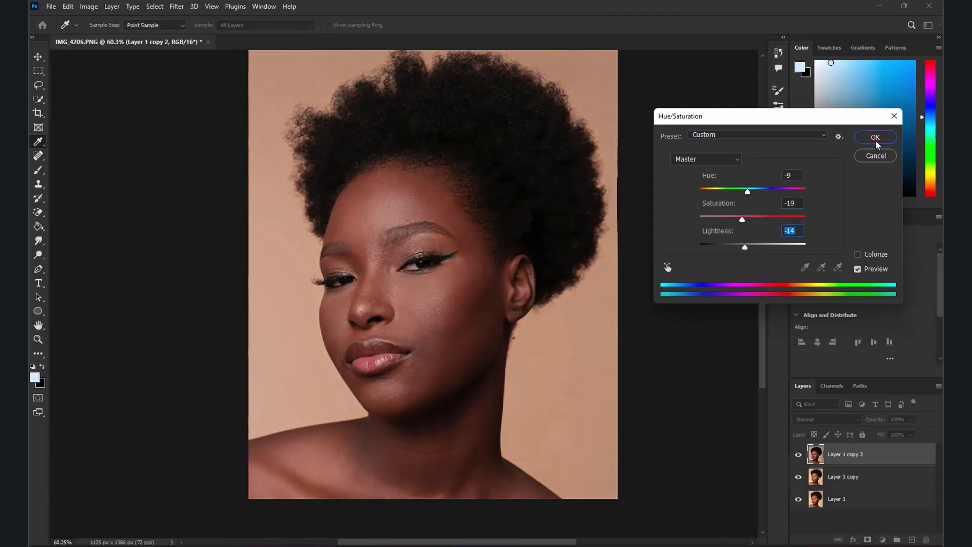
{"action": "left_click", "coordinate": [876, 137]}
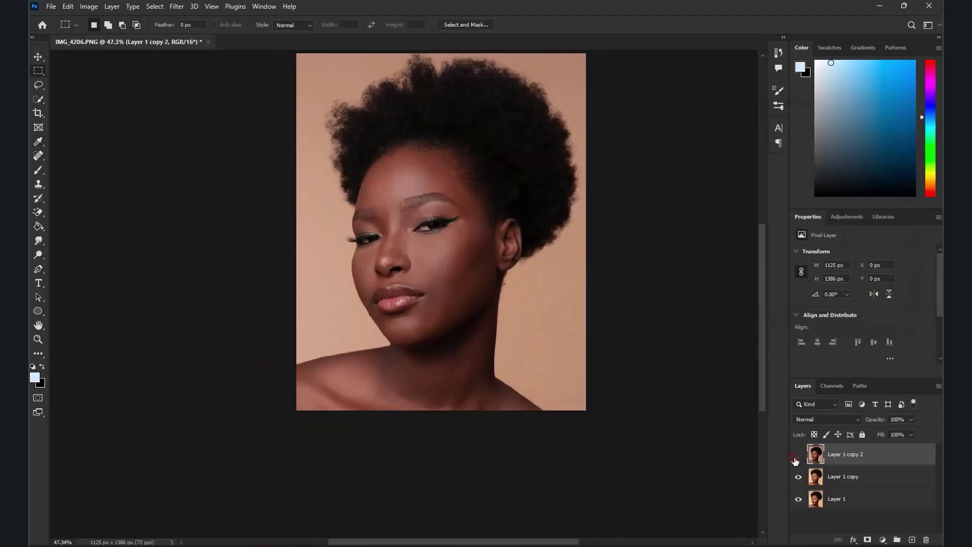
Step: Hide and show Layer 1 copy 2 to compare the portrait before and after the color adjustment
{"action": "left_click", "coordinate": [795, 457]}
{"action": "left_click", "coordinate": [795, 457]}
{"action": "scroll", "coordinate": [448, 283], "scroll_direction": "down", "scroll_amount": 2}
{"action": "scroll", "coordinate": [447, 283], "scroll_direction": "up", "scroll_amount": 3}
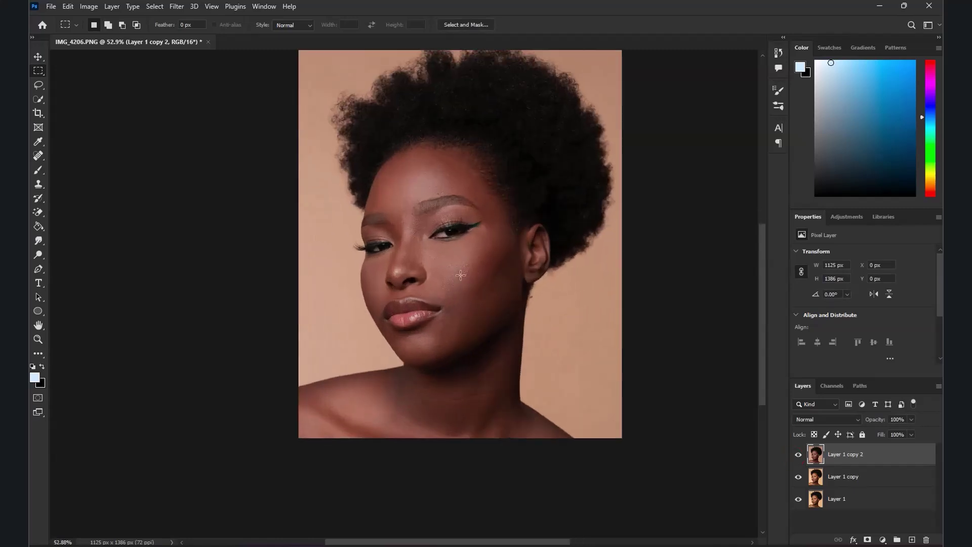
Step: Sample the skin tone on the cheek below the eye as the foreground color
{"action": "scroll", "coordinate": [448, 284], "scroll_direction": "up", "scroll_amount": 2}
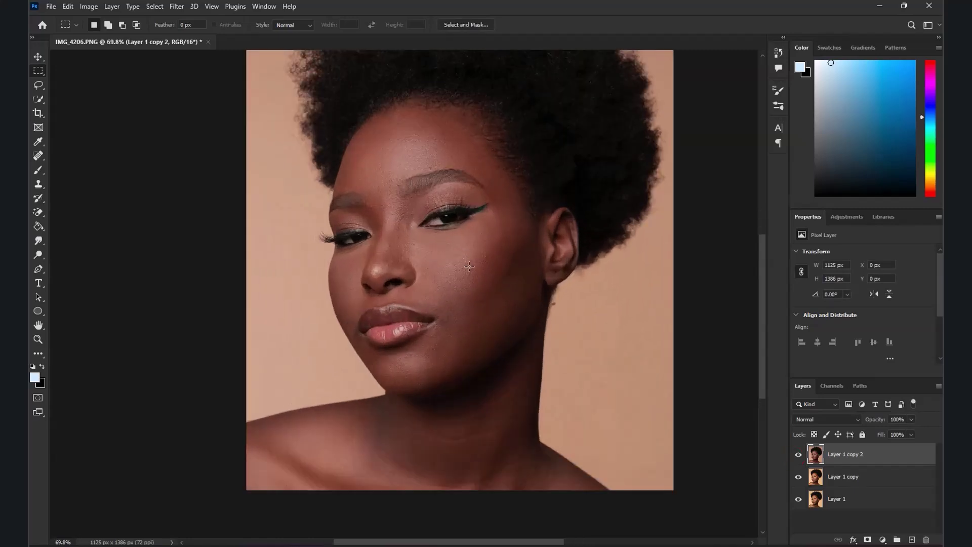
{"action": "scroll", "coordinate": [469, 267], "scroll_direction": "up", "scroll_amount": 3}
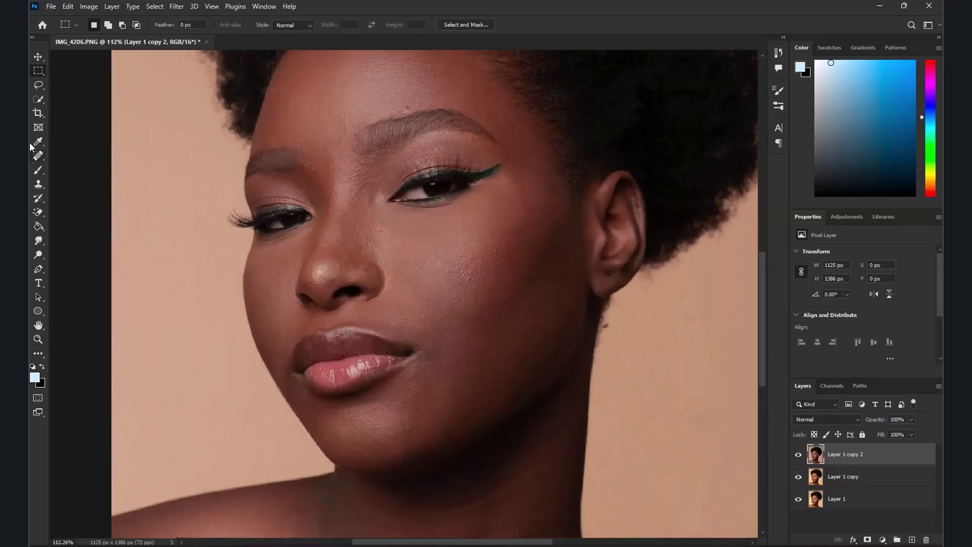
{"action": "left_click", "coordinate": [38, 142]}
{"action": "left_click", "coordinate": [454, 264]}
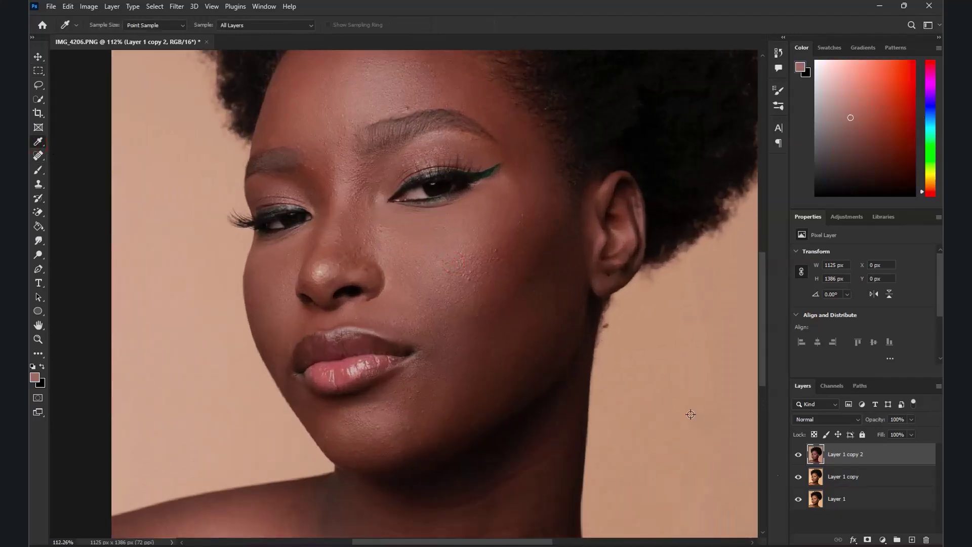
Step: Duplicate the color-adjusted Layer 1 copy 2 as Layer 1 copy 3 in the same document
{"action": "right_click", "coordinate": [894, 457]}
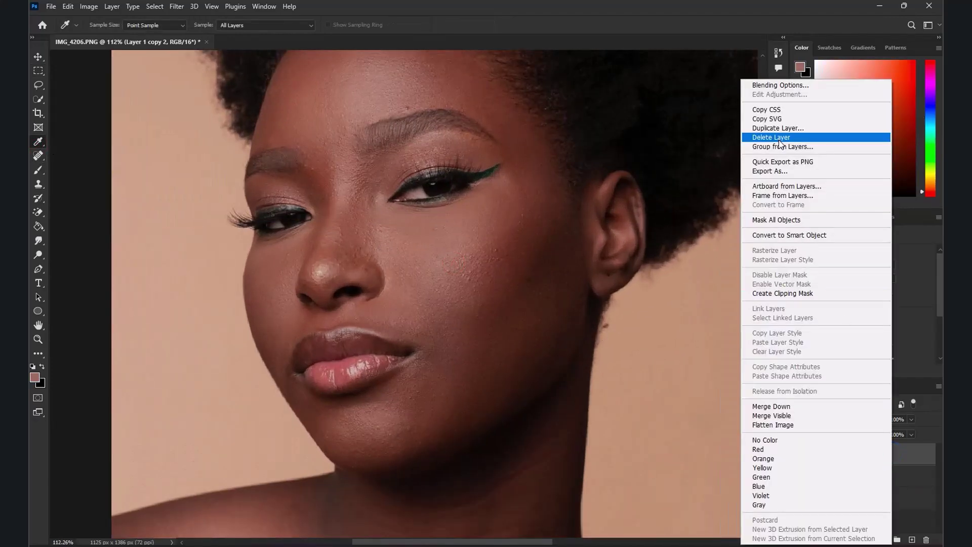
{"action": "left_click", "coordinate": [778, 130]}
{"action": "left_click", "coordinate": [576, 153]}
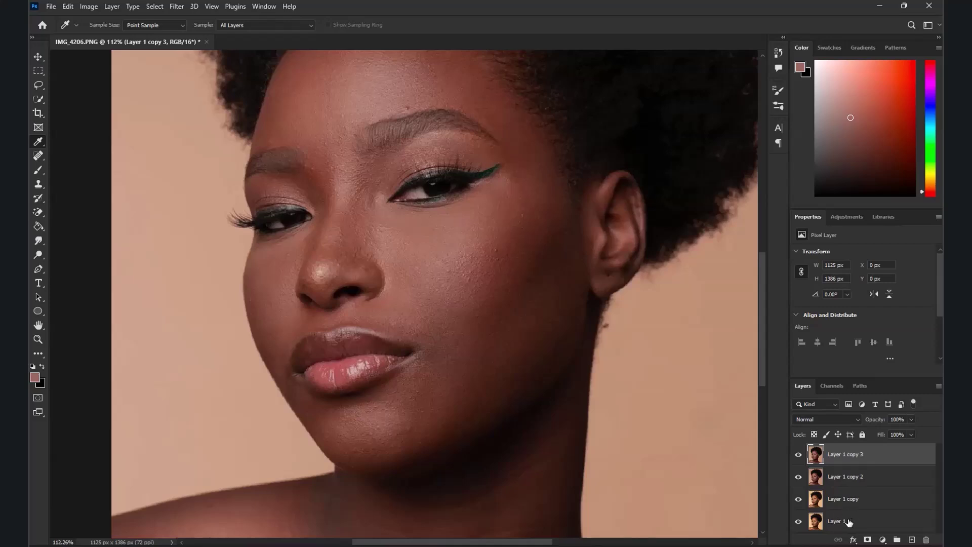
Step: Pick a new foreground color from the upper cheek's skin with the Eyedropper tool
{"action": "scroll", "coordinate": [622, 415], "scroll_direction": "down", "scroll_amount": 3}
{"action": "scroll", "coordinate": [499, 335], "scroll_direction": "up", "scroll_amount": 5}
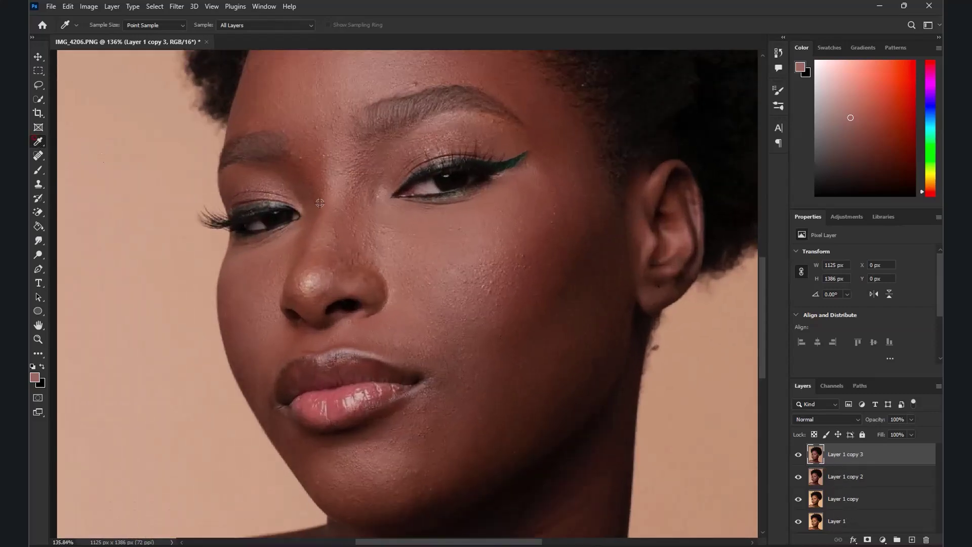
{"action": "right_click", "coordinate": [42, 146]}
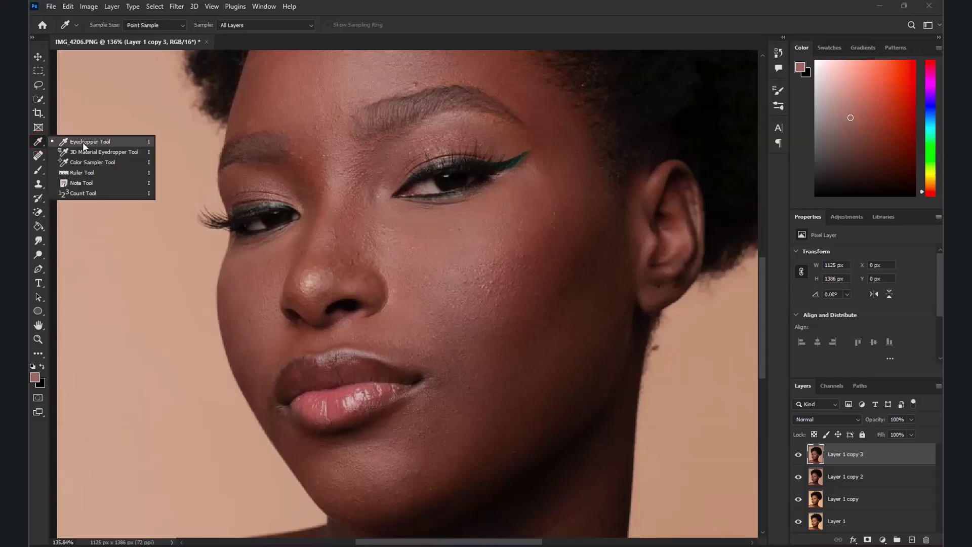
{"action": "left_click", "coordinate": [89, 142]}
{"action": "left_click_drag", "start_coordinate": [506, 258], "coordinate": [490, 241]}
Step: Choose the Mixer Brush tool, toggle loading the brush after each stroke, and enlarge the brush to 150 px
{"action": "left_click", "coordinate": [39, 173]}
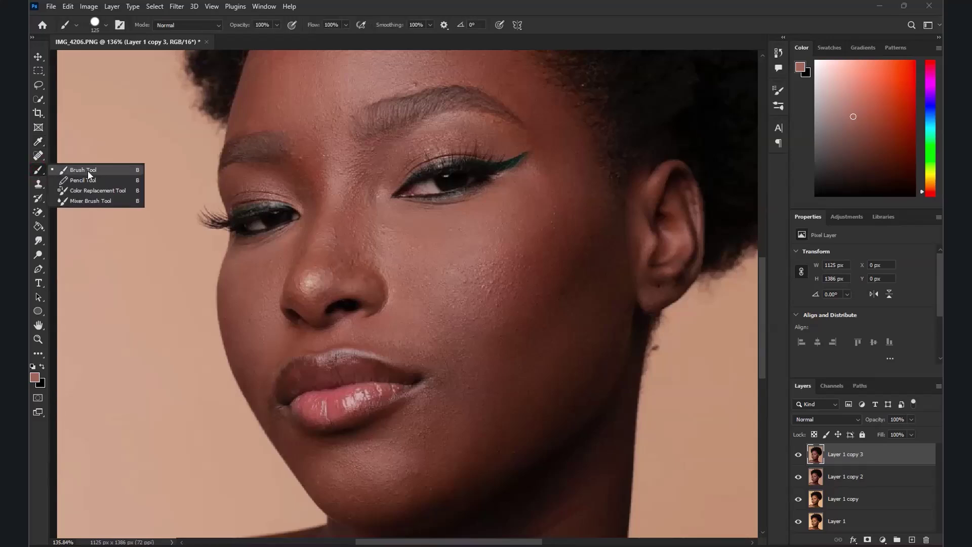
{"action": "left_click", "coordinate": [100, 203]}
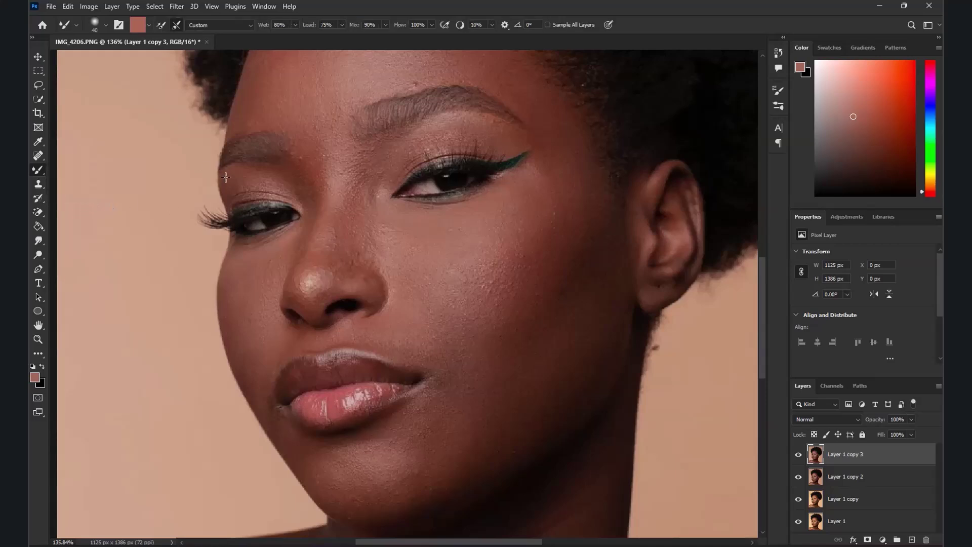
{"action": "left_click", "coordinate": [162, 26]}
{"action": "scroll", "coordinate": [288, 222], "scroll_direction": "down", "scroll_amount": 2}
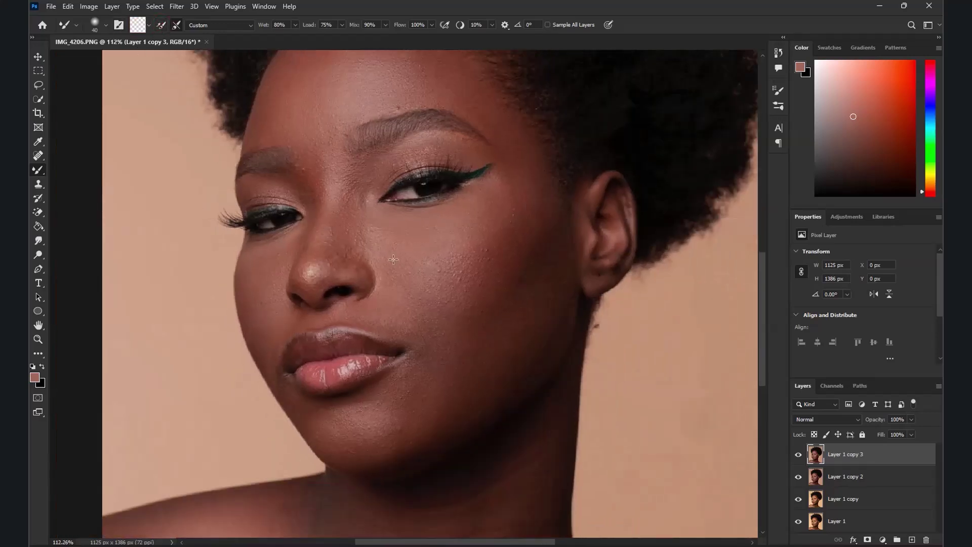
{"action": "scroll", "coordinate": [376, 251], "scroll_direction": "up", "scroll_amount": 2}
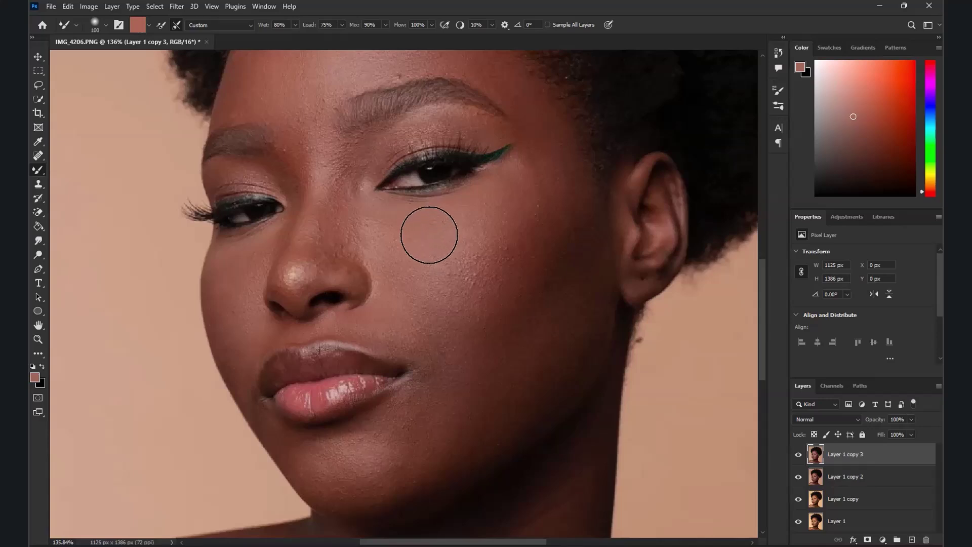
{"action": "key", "text": "bracketright"}
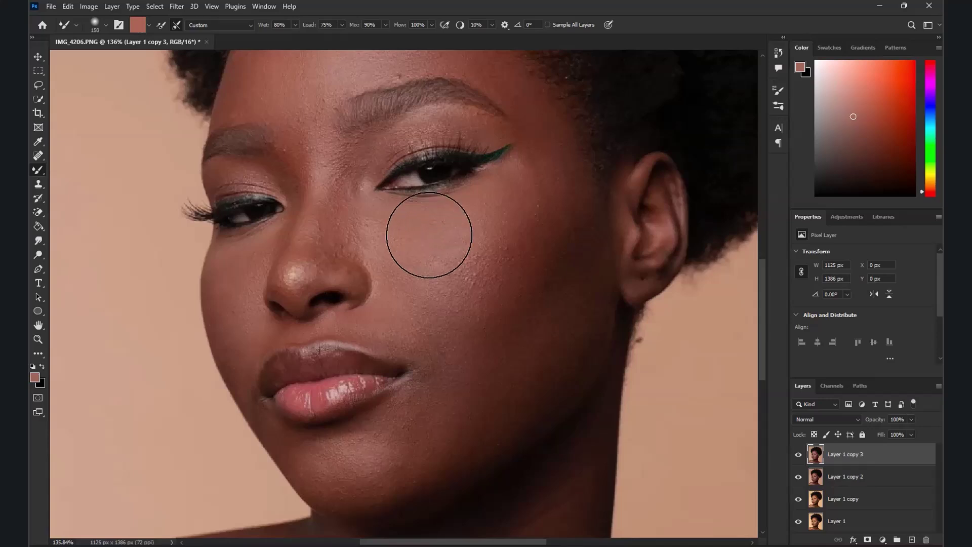
Step: Smooth the skin on the cheek, jaw and chin of Layer 1 copy 3 with Mixer Brush strokes
{"action": "scroll", "coordinate": [429, 235], "scroll_direction": "down", "scroll_amount": 3}
{"action": "scroll", "coordinate": [460, 248], "scroll_direction": "up", "scroll_amount": 3}
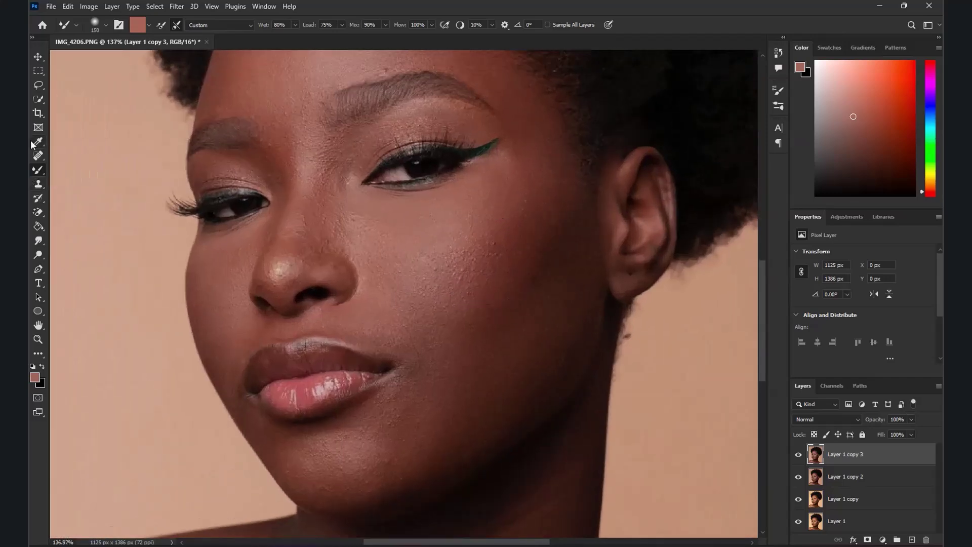
{"action": "mouse_move", "coordinate": [512, 228]}
{"action": "left_mouse_down"}
{"action": "mouse_move", "coordinate": [517, 217]}
{"action": "mouse_move", "coordinate": [486, 275]}
{"action": "mouse_move", "coordinate": [466, 273]}
{"action": "mouse_move", "coordinate": [482, 255]}
{"action": "left_mouse_up"}
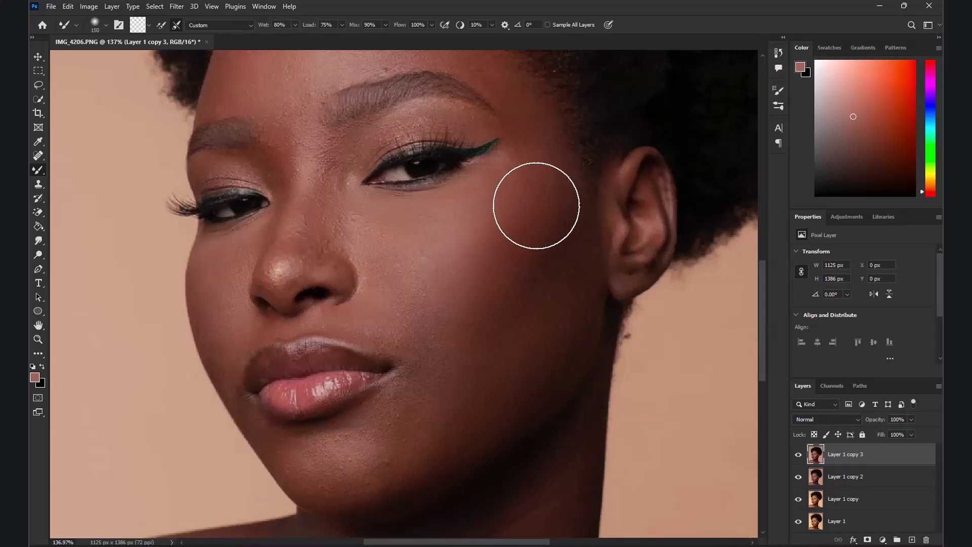
{"action": "mouse_move", "coordinate": [472, 282]}
{"action": "left_mouse_down"}
{"action": "mouse_move", "coordinate": [440, 319]}
{"action": "mouse_move", "coordinate": [451, 306]}
{"action": "left_mouse_up"}
{"action": "mouse_move", "coordinate": [545, 267]}
{"action": "left_mouse_down"}
{"action": "mouse_move", "coordinate": [529, 301]}
{"action": "mouse_move", "coordinate": [542, 278]}
{"action": "left_mouse_up"}
{"action": "mouse_move", "coordinate": [517, 368]}
{"action": "left_mouse_down"}
{"action": "mouse_move", "coordinate": [557, 304]}
{"action": "mouse_move", "coordinate": [475, 390]}
{"action": "mouse_move", "coordinate": [412, 404]}
{"action": "mouse_move", "coordinate": [434, 394]}
{"action": "mouse_move", "coordinate": [364, 458]}
{"action": "mouse_move", "coordinate": [402, 447]}
{"action": "mouse_move", "coordinate": [403, 456]}
{"action": "mouse_move", "coordinate": [459, 430]}
{"action": "mouse_move", "coordinate": [460, 420]}
{"action": "mouse_move", "coordinate": [410, 452]}
{"action": "mouse_move", "coordinate": [331, 474]}
{"action": "mouse_move", "coordinate": [352, 451]}
{"action": "left_mouse_up"}
Step: Blend the forehead skin above the eyebrows with Mixer Brush strokes
{"action": "scroll", "coordinate": [415, 314], "scroll_direction": "down", "scroll_amount": 5}
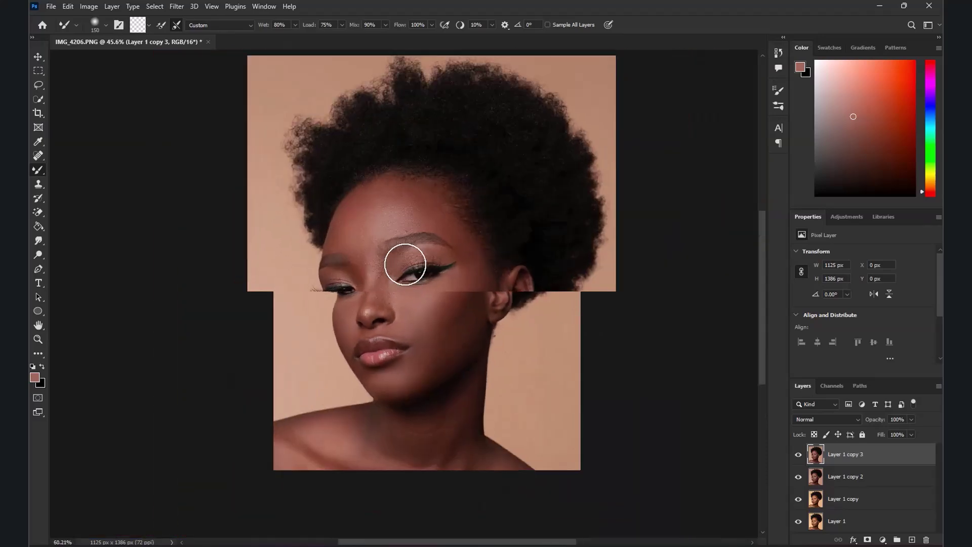
{"action": "scroll", "coordinate": [405, 264], "scroll_direction": "up", "scroll_amount": 5}
{"action": "left_click_drag", "start_coordinate": [366, 134], "coordinate": [454, 128]}
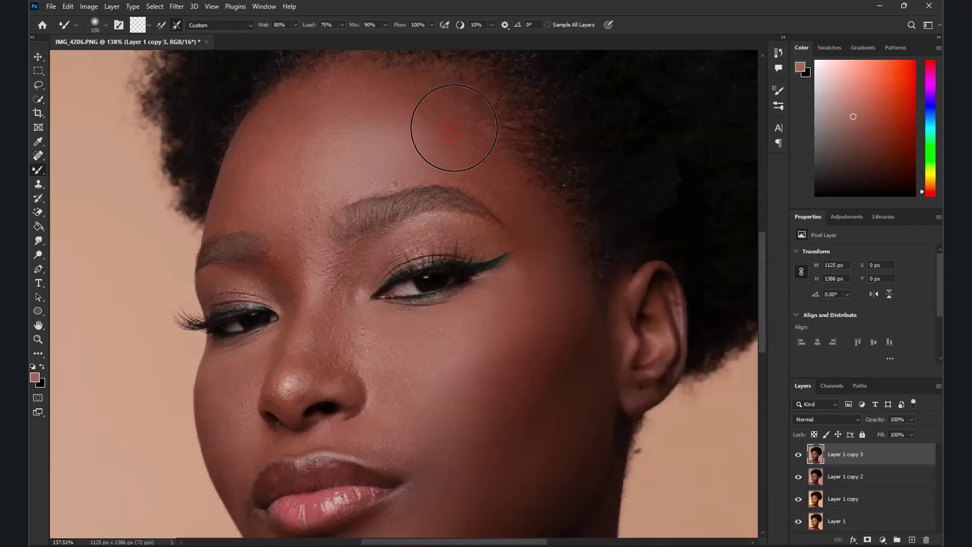
{"action": "mouse_move", "coordinate": [354, 126]}
{"action": "left_mouse_down"}
{"action": "mouse_move", "coordinate": [319, 170]}
{"action": "mouse_move", "coordinate": [316, 142]}
{"action": "mouse_move", "coordinate": [305, 161]}
{"action": "mouse_move", "coordinate": [307, 121]}
{"action": "mouse_move", "coordinate": [328, 97]}
{"action": "mouse_move", "coordinate": [271, 184]}
{"action": "mouse_move", "coordinate": [284, 188]}
{"action": "mouse_move", "coordinate": [326, 156]}
{"action": "left_mouse_up"}
Step: Reduce the Mixer Brush to 100 px and smooth the skin on the nose bridge, under the eye and beside the nose
{"action": "scroll", "coordinate": [326, 173], "scroll_direction": "down", "scroll_amount": 5}
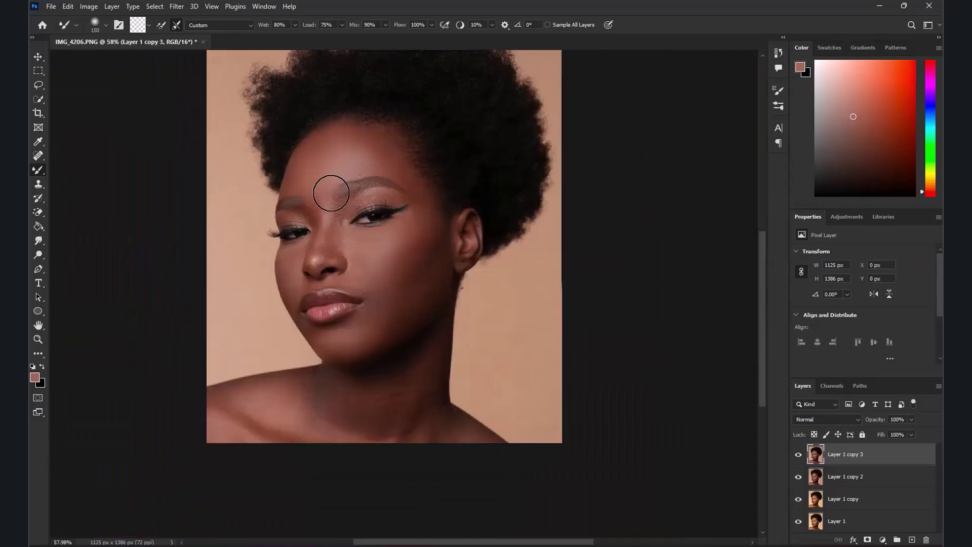
{"action": "scroll", "coordinate": [373, 126], "scroll_direction": "up", "scroll_amount": 4}
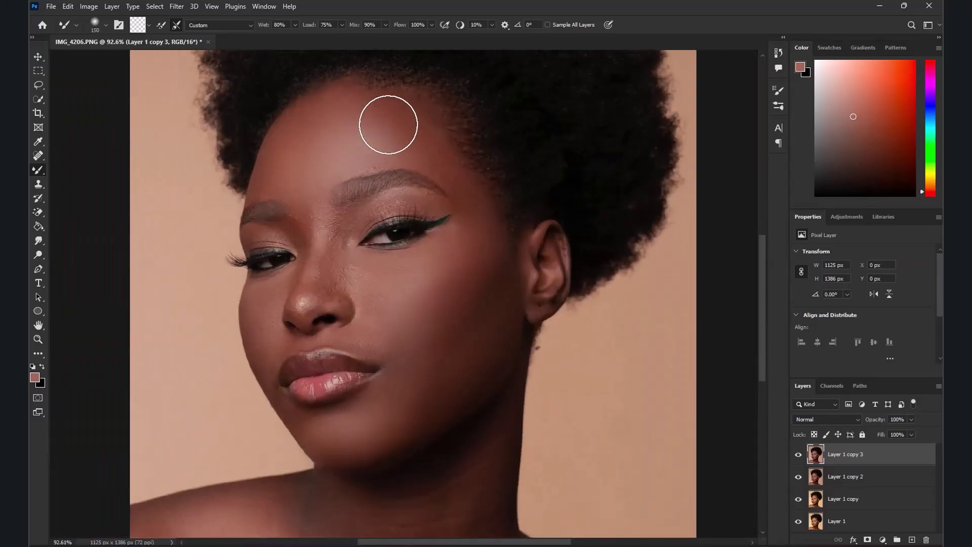
{"action": "scroll", "coordinate": [346, 235], "scroll_direction": "up", "scroll_amount": 3}
{"action": "key", "text": "bracketleft"}
{"action": "scroll", "coordinate": [345, 234], "scroll_direction": "up", "scroll_amount": 4}
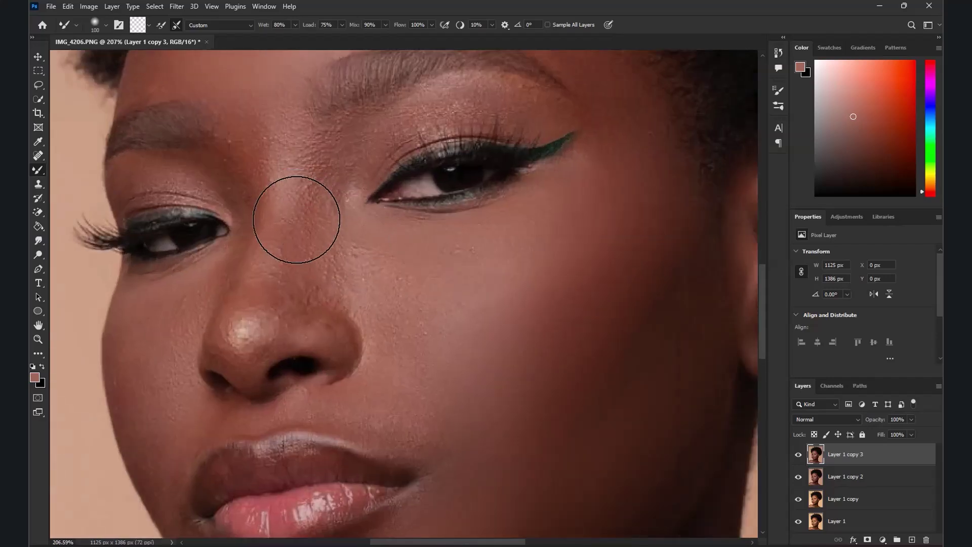
{"action": "mouse_move", "coordinate": [290, 240]}
{"action": "left_mouse_down"}
{"action": "mouse_move", "coordinate": [299, 158]}
{"action": "mouse_move", "coordinate": [295, 169]}
{"action": "mouse_move", "coordinate": [305, 154]}
{"action": "mouse_move", "coordinate": [255, 133]}
{"action": "mouse_move", "coordinate": [276, 124]}
{"action": "mouse_move", "coordinate": [301, 177]}
{"action": "mouse_move", "coordinate": [310, 187]}
{"action": "mouse_move", "coordinate": [311, 177]}
{"action": "mouse_move", "coordinate": [356, 242]}
{"action": "mouse_move", "coordinate": [343, 254]}
{"action": "mouse_move", "coordinate": [417, 319]}
{"action": "mouse_move", "coordinate": [466, 258]}
{"action": "mouse_move", "coordinate": [528, 235]}
{"action": "mouse_move", "coordinate": [540, 244]}
{"action": "mouse_move", "coordinate": [490, 268]}
{"action": "mouse_move", "coordinate": [416, 279]}
{"action": "left_mouse_up"}
{"action": "scroll", "coordinate": [415, 254], "scroll_direction": "down", "scroll_amount": 4}
{"action": "scroll", "coordinate": [411, 345], "scroll_direction": "up", "scroll_amount": 3}
{"action": "mouse_move", "coordinate": [412, 342]}
{"action": "left_mouse_down"}
{"action": "mouse_move", "coordinate": [450, 395]}
{"action": "mouse_move", "coordinate": [375, 366]}
{"action": "left_mouse_up"}
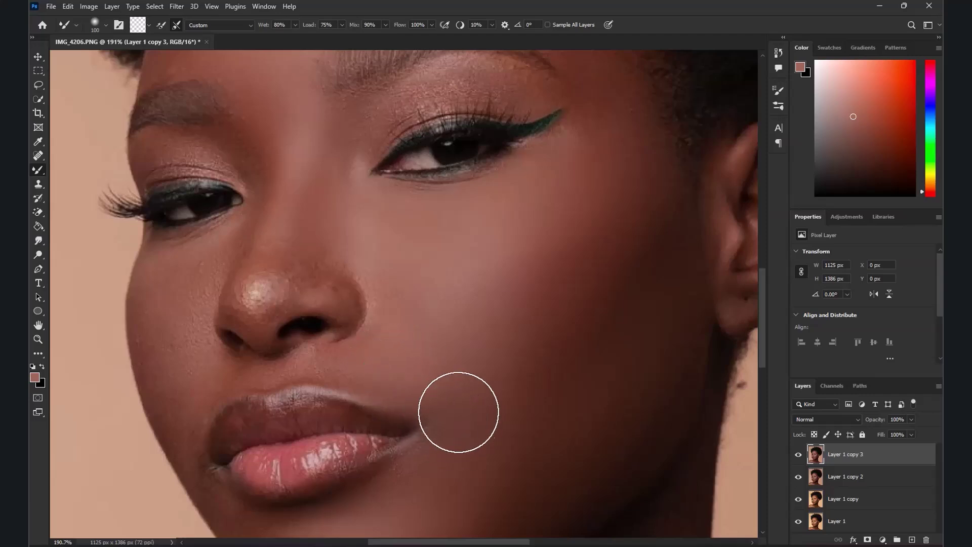
Step: Smooth the skin beside the mouth corner, on the temple and on the cheek in front of the ear with the Mixer Brush
{"action": "scroll", "coordinate": [423, 414], "scroll_direction": "down", "scroll_amount": 2}
{"action": "scroll", "coordinate": [423, 414], "scroll_direction": "up", "scroll_amount": 2}
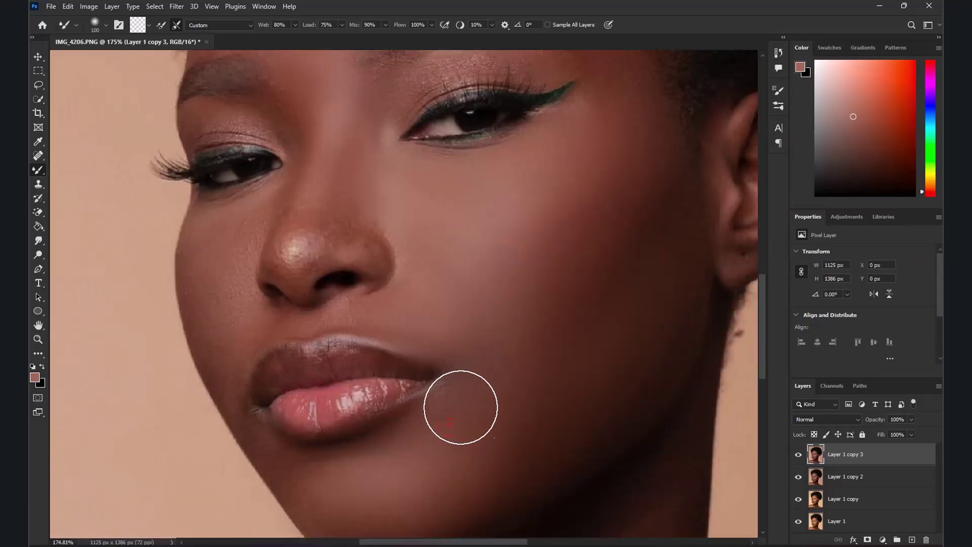
{"action": "scroll", "coordinate": [604, 198], "scroll_direction": "down", "scroll_amount": 2}
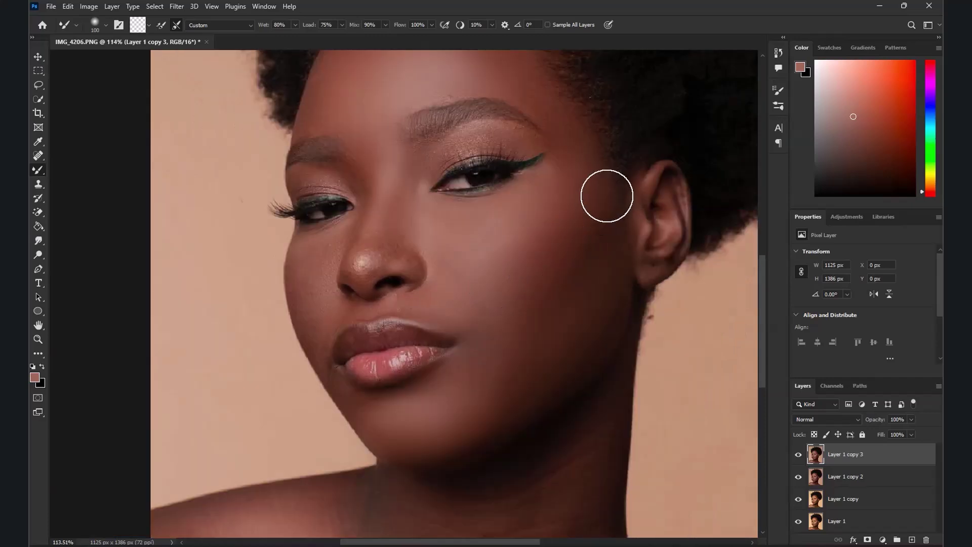
{"action": "scroll", "coordinate": [588, 181], "scroll_direction": "up", "scroll_amount": 2}
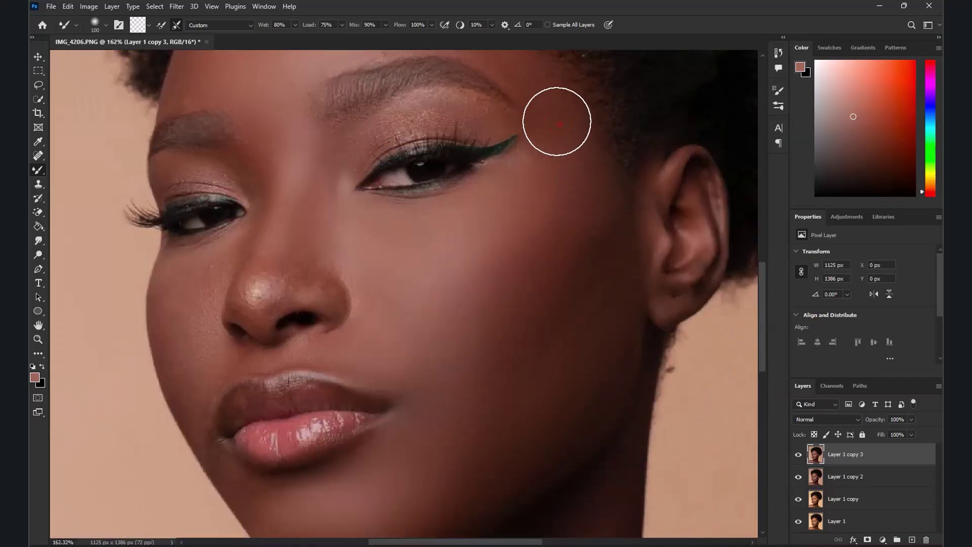
{"action": "scroll", "coordinate": [564, 260], "scroll_direction": "down", "scroll_amount": 3}
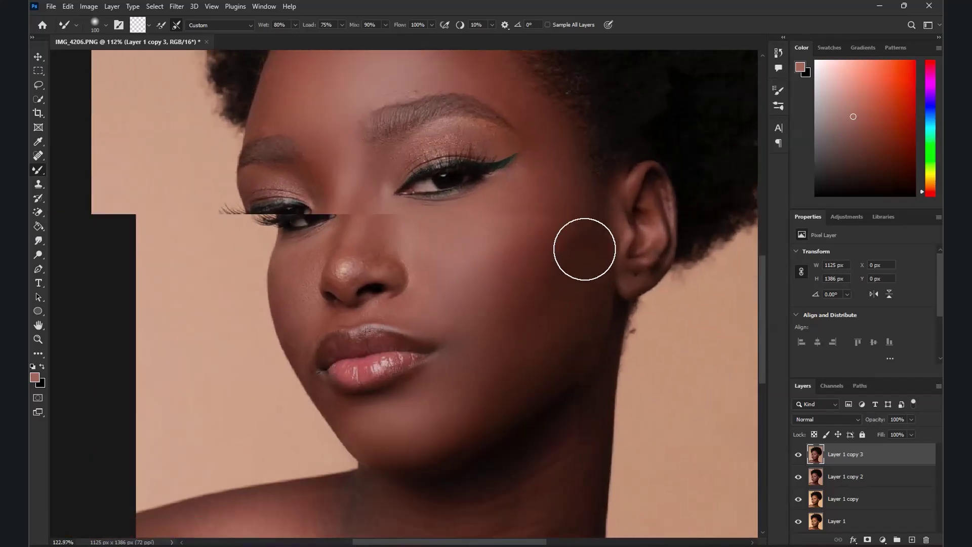
{"action": "scroll", "coordinate": [582, 248], "scroll_direction": "up", "scroll_amount": 2}
{"action": "scroll", "coordinate": [584, 283], "scroll_direction": "down", "scroll_amount": 3}
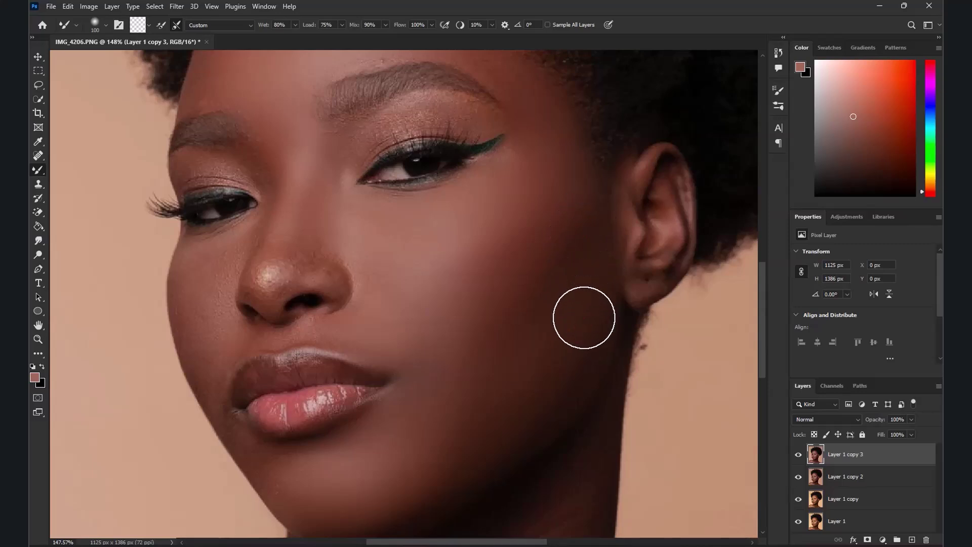
{"action": "scroll", "coordinate": [595, 272], "scroll_direction": "up", "scroll_amount": 2}
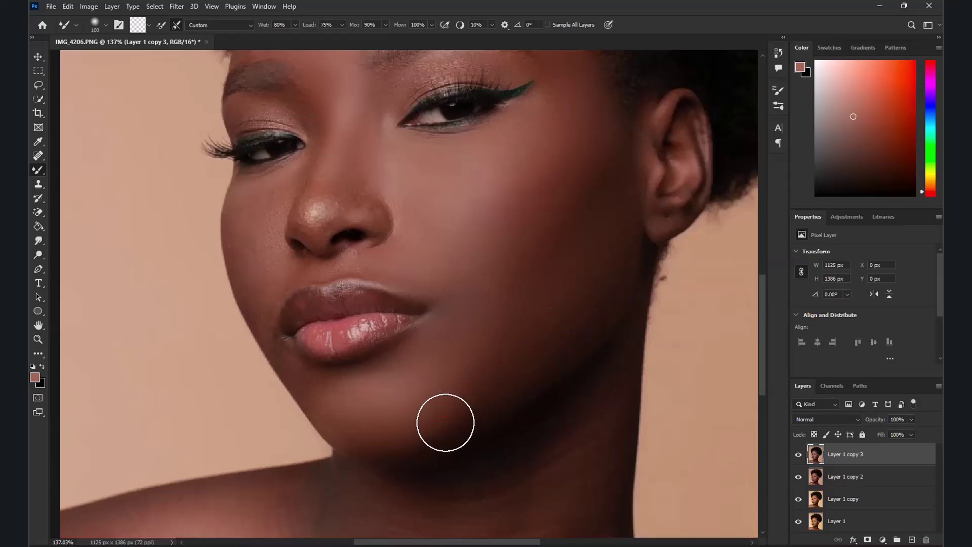
Step: Blend the forehead, the skin around the eyebrows and the far cheek beside the nose with 100 px Mixer Brush strokes
{"action": "scroll", "coordinate": [460, 319], "scroll_direction": "down", "scroll_amount": 3}
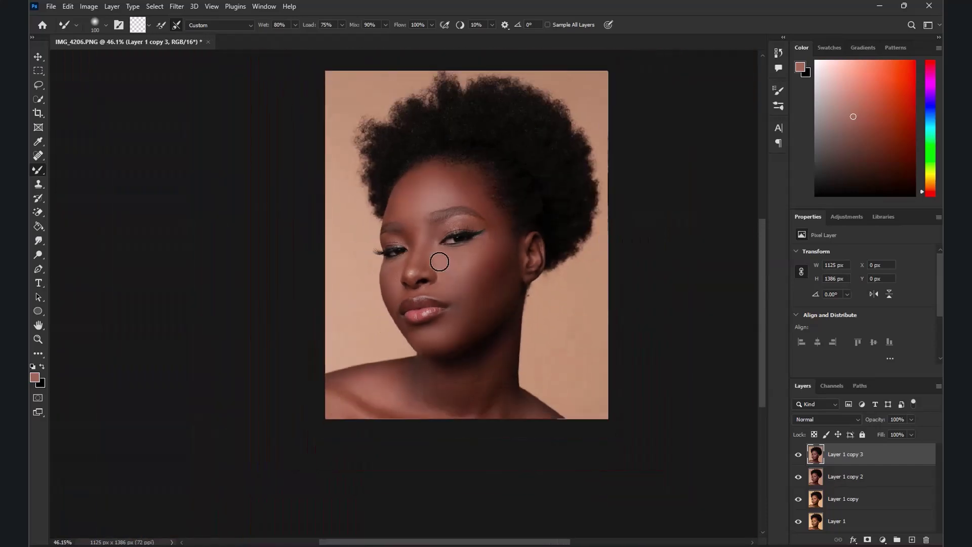
{"action": "scroll", "coordinate": [443, 206], "scroll_direction": "up", "scroll_amount": 3}
{"action": "scroll", "coordinate": [476, 167], "scroll_direction": "up", "scroll_amount": 3}
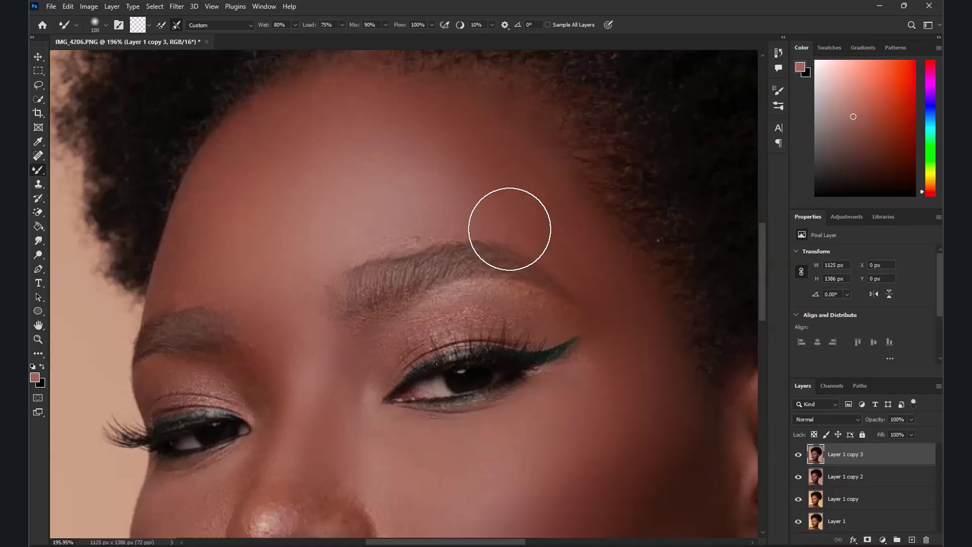
{"action": "scroll", "coordinate": [392, 251], "scroll_direction": "up", "scroll_amount": 2}
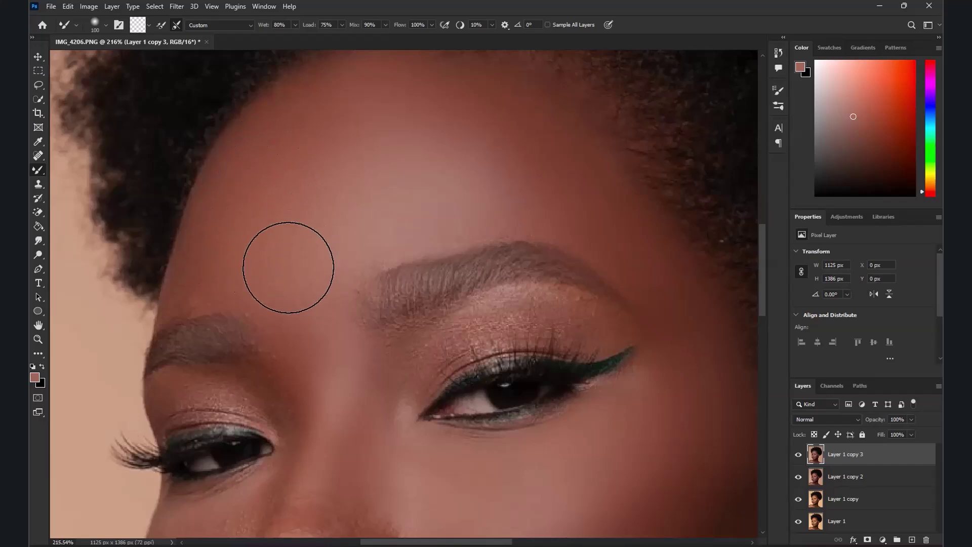
{"action": "scroll", "coordinate": [284, 319], "scroll_direction": "down", "scroll_amount": 3}
{"action": "scroll", "coordinate": [294, 354], "scroll_direction": "up", "scroll_amount": 3}
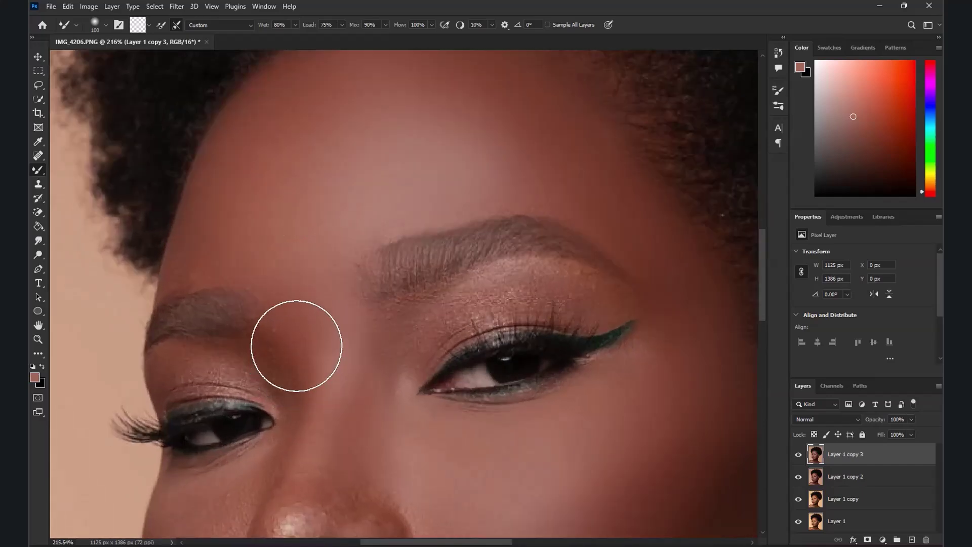
{"action": "scroll", "coordinate": [339, 312], "scroll_direction": "down", "scroll_amount": 5}
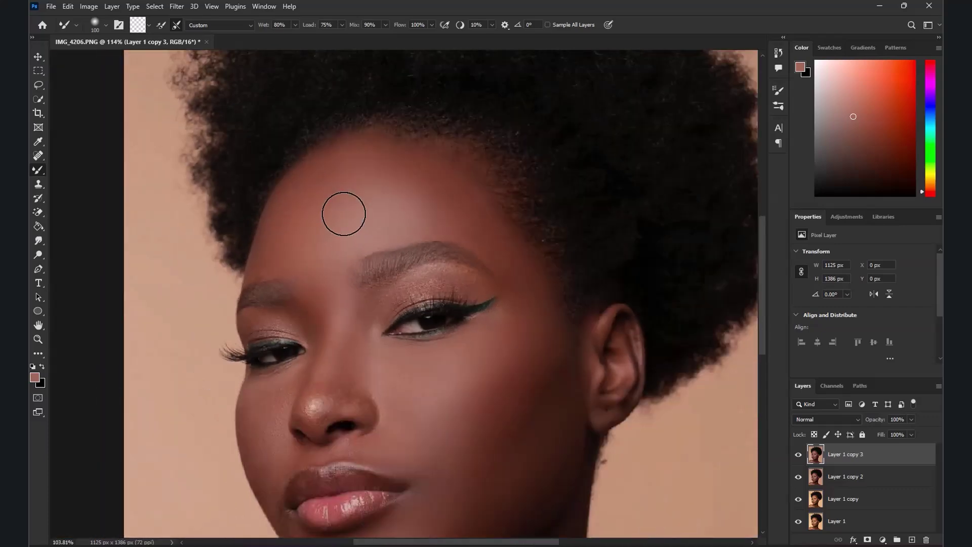
{"action": "scroll", "coordinate": [343, 213], "scroll_direction": "up", "scroll_amount": 4}
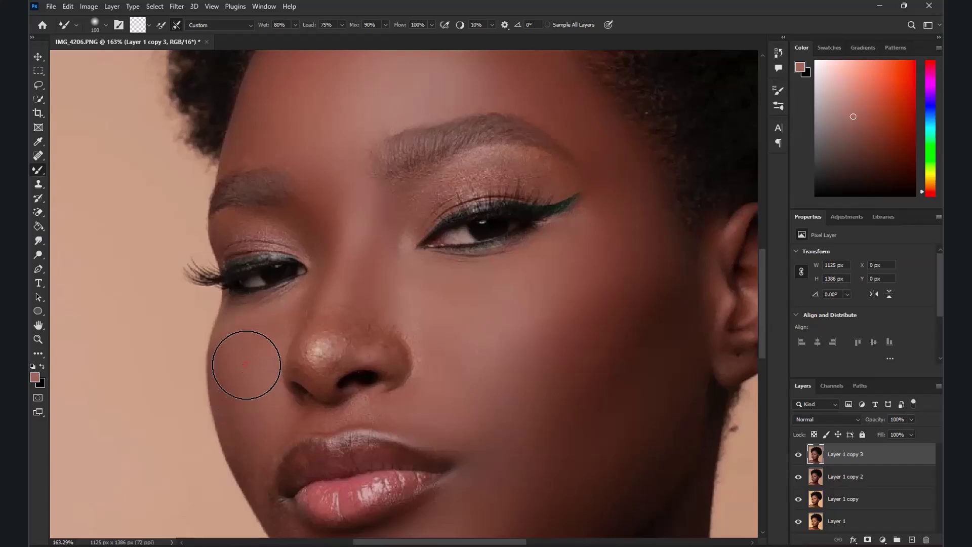
Step: Smooth the neck below the jawline and down to the collarbone with Mixer Brush strokes
{"action": "scroll", "coordinate": [336, 282], "scroll_direction": "down", "scroll_amount": 12}
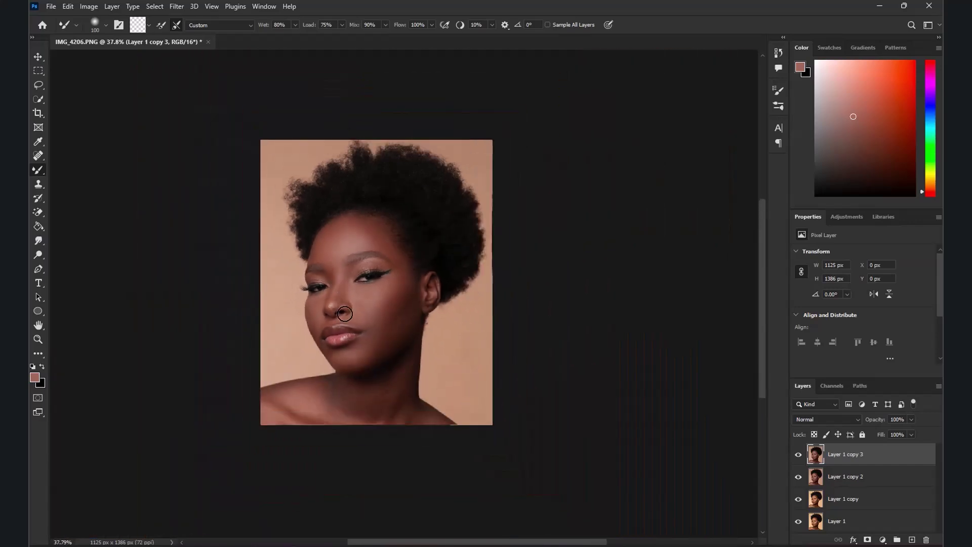
{"action": "scroll", "coordinate": [354, 406], "scroll_direction": "up", "scroll_amount": 8}
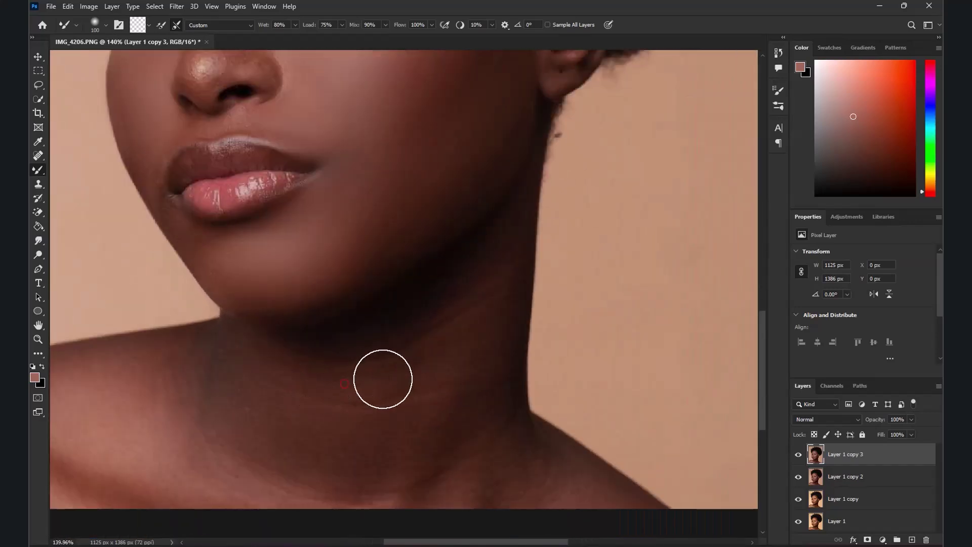
{"action": "left_click_drag", "start_coordinate": [420, 362], "coordinate": [450, 349]}
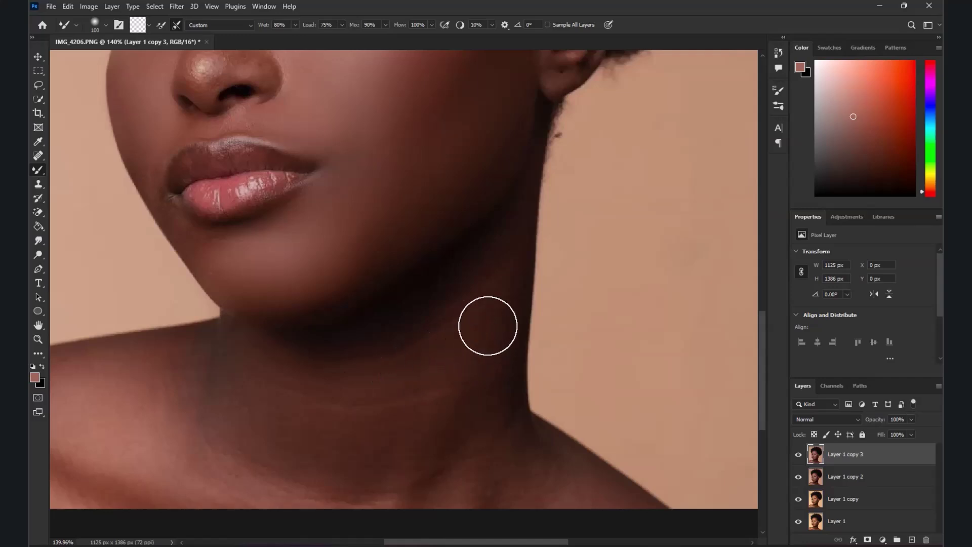
{"action": "left_click_drag", "start_coordinate": [390, 327], "coordinate": [367, 334]}
{"action": "mouse_move", "coordinate": [472, 274]}
{"action": "left_mouse_down"}
{"action": "mouse_move", "coordinate": [494, 260]}
{"action": "mouse_move", "coordinate": [504, 314]}
{"action": "mouse_move", "coordinate": [501, 291]}
{"action": "left_mouse_up"}
{"action": "left_click", "coordinate": [424, 431]}
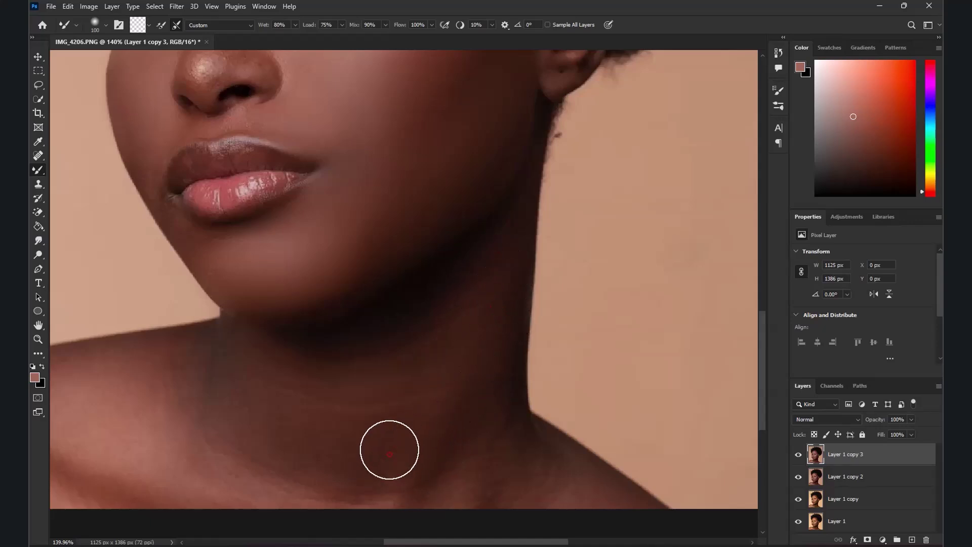
{"action": "mouse_move", "coordinate": [270, 428]}
{"action": "left_mouse_down"}
{"action": "mouse_move", "coordinate": [289, 455]}
{"action": "mouse_move", "coordinate": [288, 430]}
{"action": "left_mouse_up"}
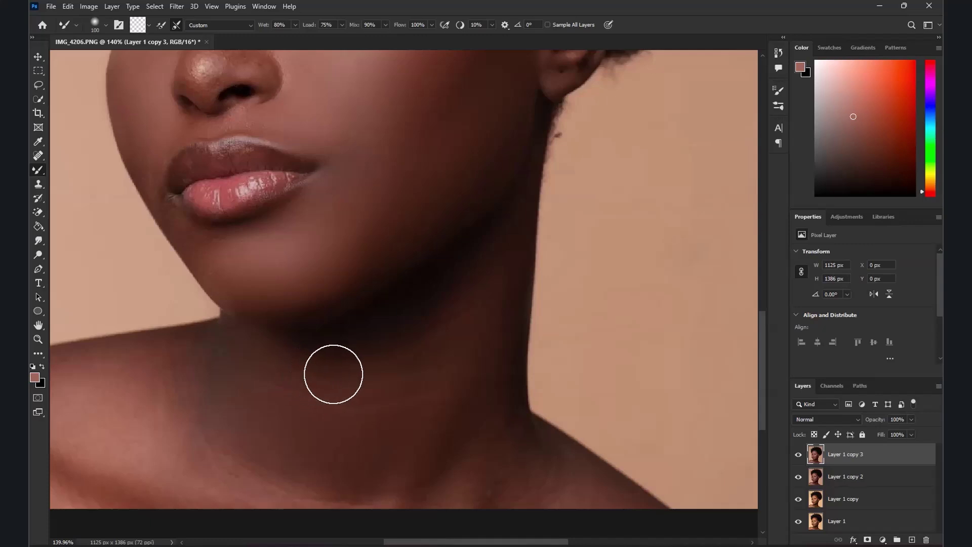
{"action": "mouse_move", "coordinate": [504, 462]}
{"action": "left_mouse_down"}
{"action": "mouse_move", "coordinate": [496, 482]}
{"action": "mouse_move", "coordinate": [530, 495]}
{"action": "mouse_move", "coordinate": [535, 470]}
{"action": "mouse_move", "coordinate": [455, 489]}
{"action": "left_mouse_up"}
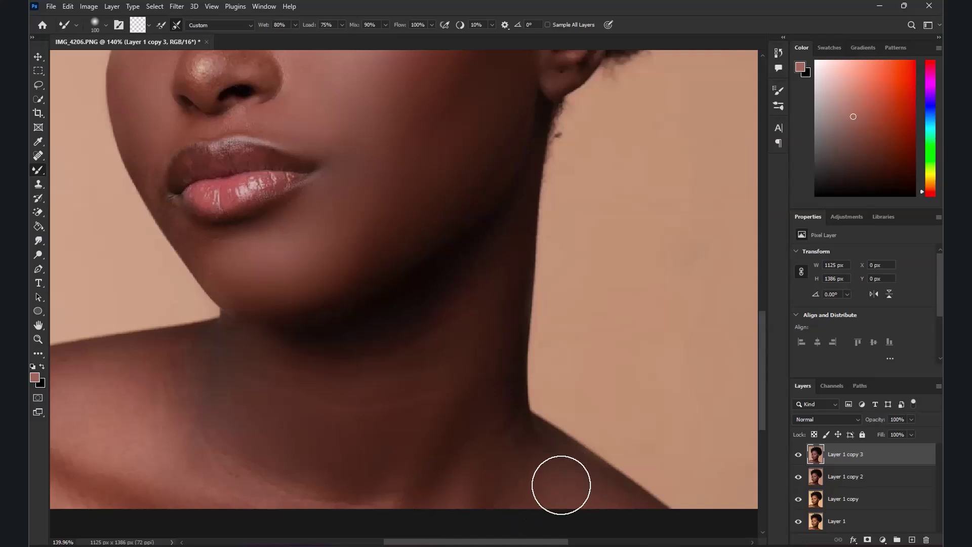
{"action": "left_click_drag", "start_coordinate": [372, 496], "coordinate": [294, 492]}
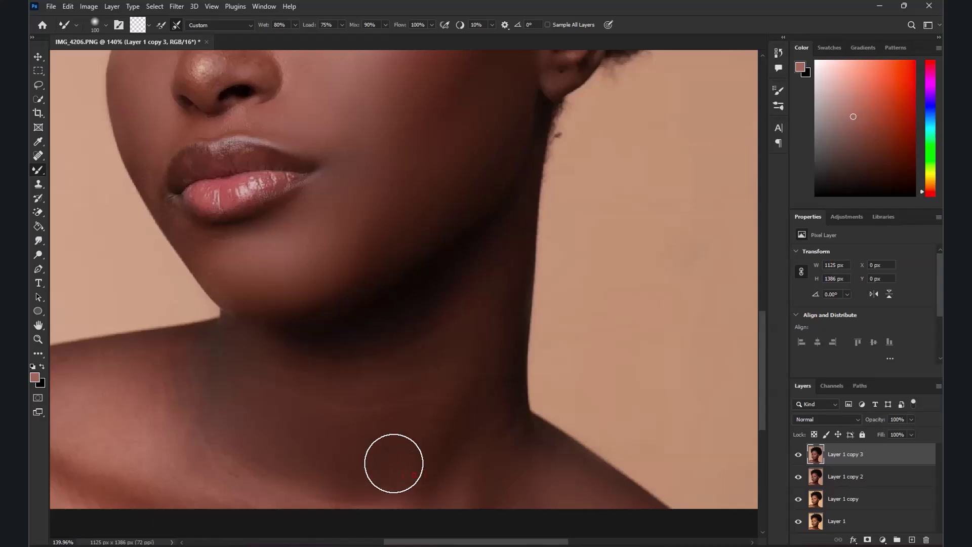
Step: Enlarge the Mixer Brush to 150 px and blend the skin where the neck meets the shoulder and upper chest
{"action": "scroll", "coordinate": [431, 445], "scroll_direction": "down", "scroll_amount": 2}
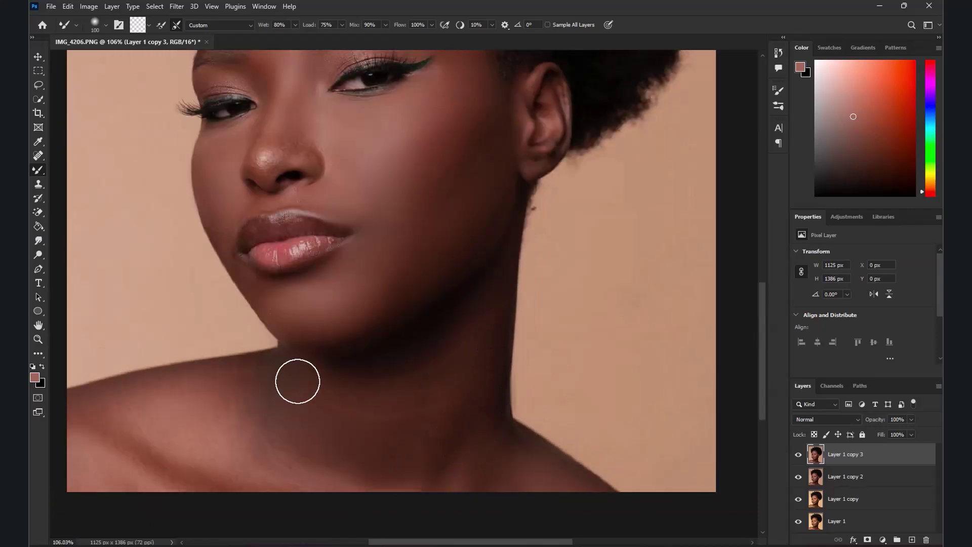
{"action": "scroll", "coordinate": [209, 436], "scroll_direction": "up", "scroll_amount": 1}
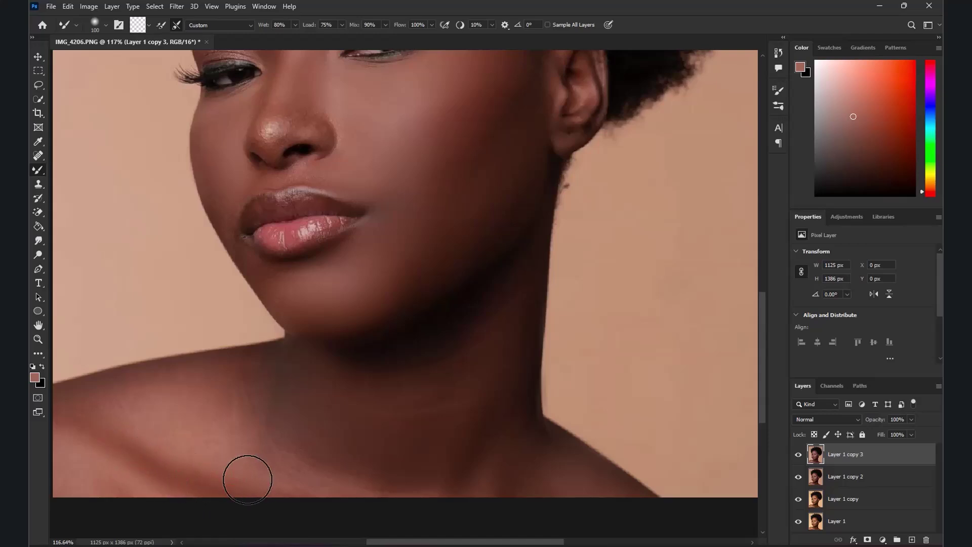
{"action": "scroll", "coordinate": [248, 479], "scroll_direction": "up", "scroll_amount": 2}
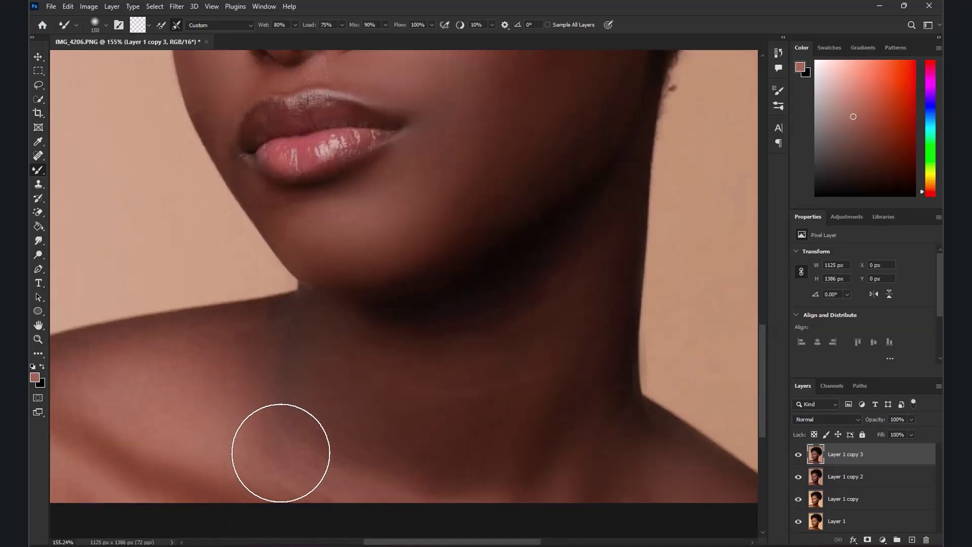
{"action": "scroll", "coordinate": [339, 475], "scroll_direction": "down", "scroll_amount": 2}
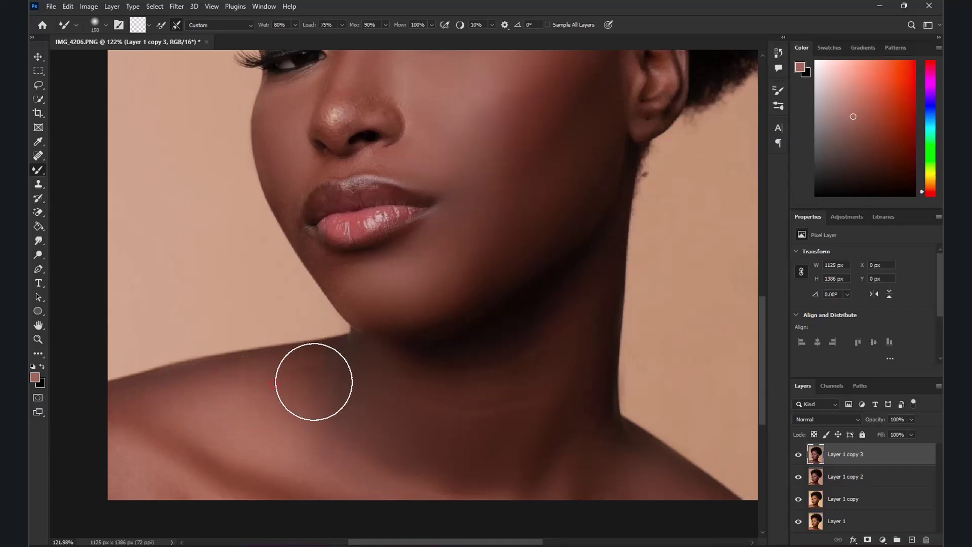
{"action": "scroll", "coordinate": [256, 393], "scroll_direction": "down", "scroll_amount": 2}
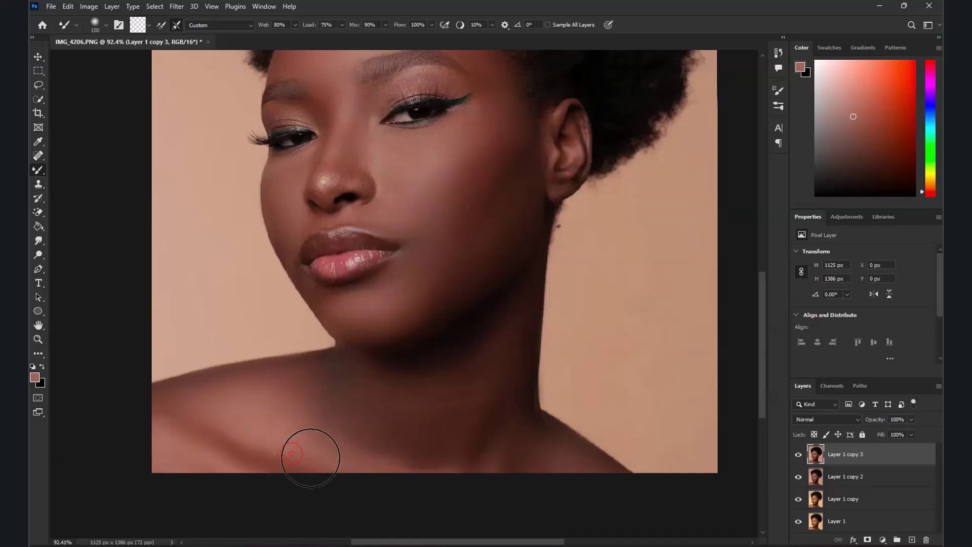
Step: Hide and show Layer 1 copy 3 to compare the portrait before and after the smoothing
{"action": "scroll", "coordinate": [386, 264], "scroll_direction": "down", "scroll_amount": 2}
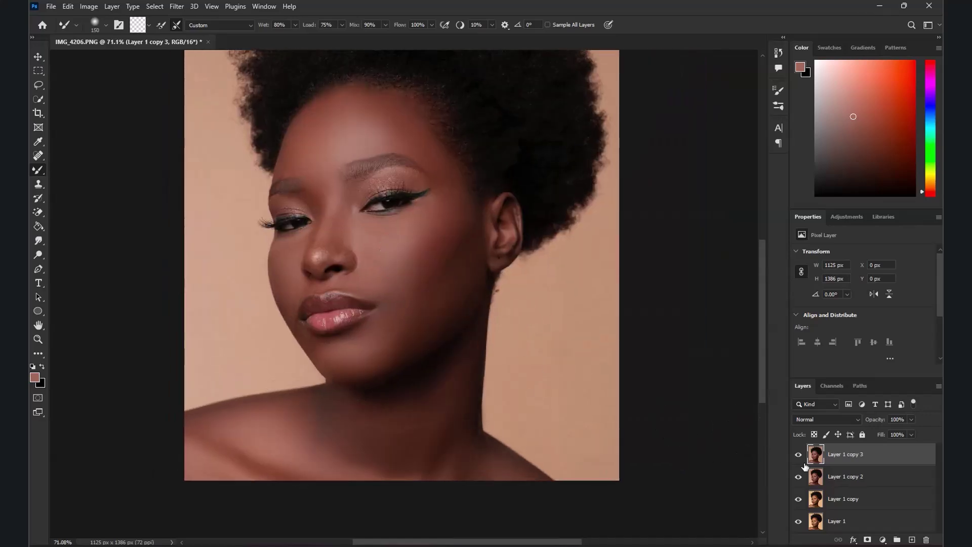
{"action": "left_click", "coordinate": [798, 453]}
{"action": "left_click", "coordinate": [799, 453]}
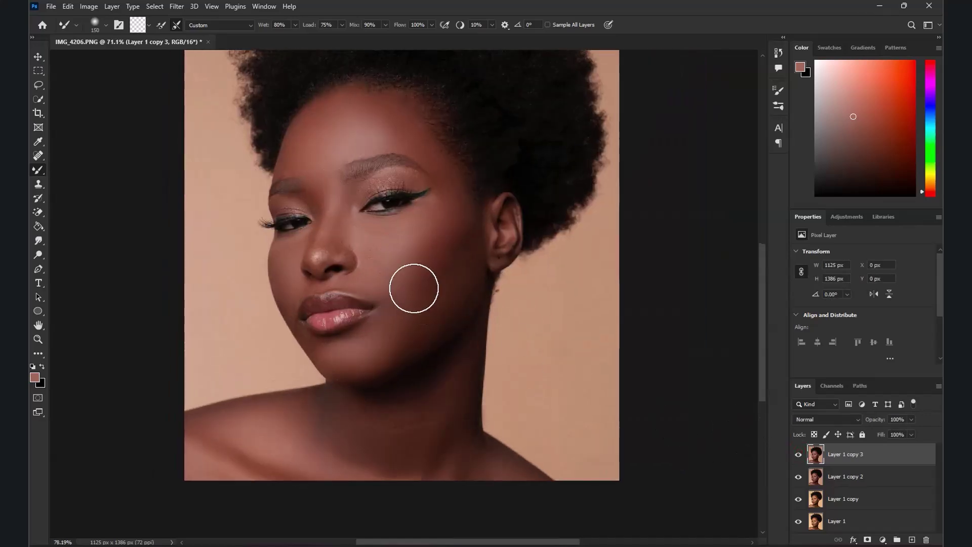
Step: Reduce the Mixer Brush to 90 px and smooth the skin and highlight on the tip of the nose
{"action": "scroll", "coordinate": [385, 282], "scroll_direction": "up", "scroll_amount": 3}
{"action": "scroll", "coordinate": [264, 225], "scroll_direction": "up", "scroll_amount": 2}
{"action": "key", "text": "bracketleft"}
{"action": "key", "text": "bracketleft"}
{"action": "key", "text": "bracketleft"}
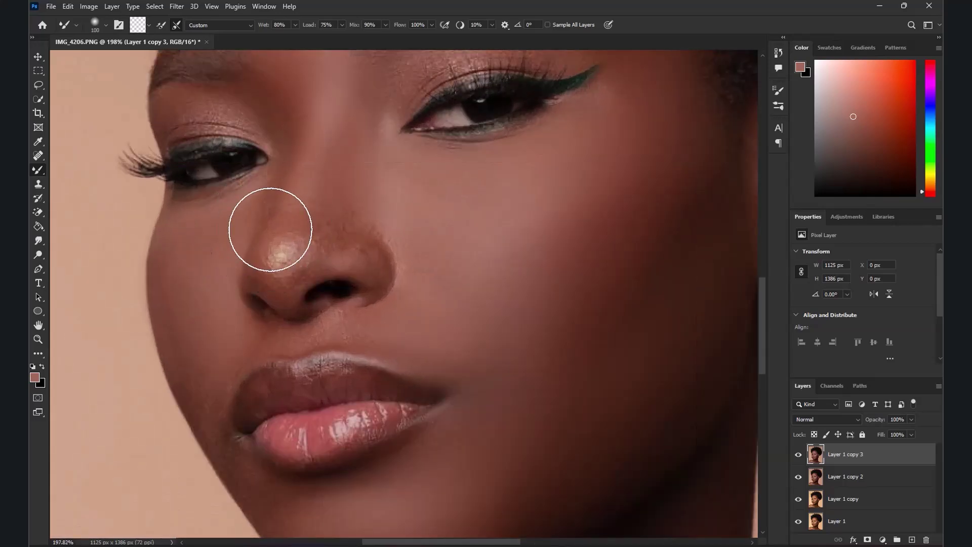
{"action": "scroll", "coordinate": [271, 230], "scroll_direction": "up", "scroll_amount": 2}
{"action": "left_click_drag", "start_coordinate": [282, 264], "coordinate": [290, 273]}
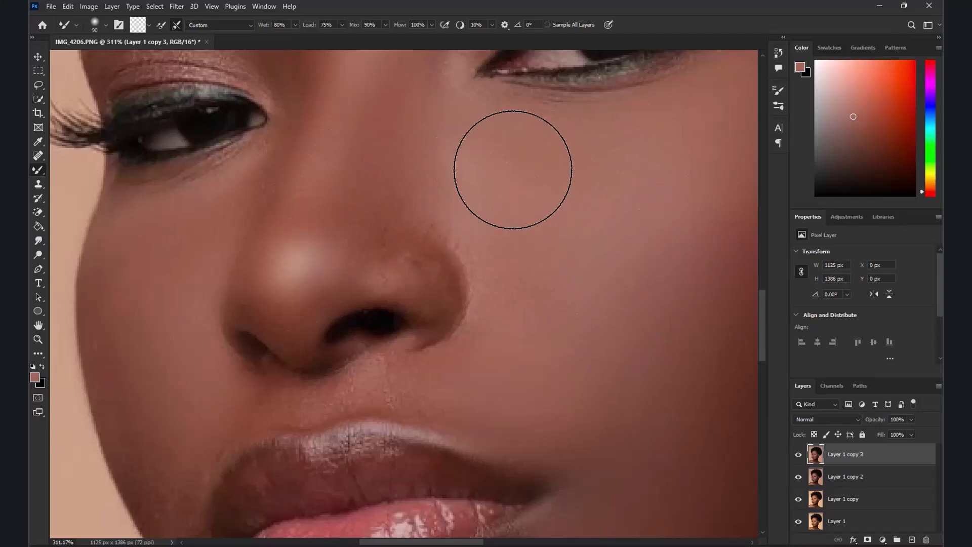
Step: Reduce the Mixer Brush to 70 px and smooth the skin above the upper lip, beside the mouth and on the nostril
{"action": "scroll", "coordinate": [403, 221], "scroll_direction": "down", "scroll_amount": 2}
{"action": "scroll", "coordinate": [403, 220], "scroll_direction": "down", "scroll_amount": 3}
{"action": "scroll", "coordinate": [373, 163], "scroll_direction": "up", "scroll_amount": 1}
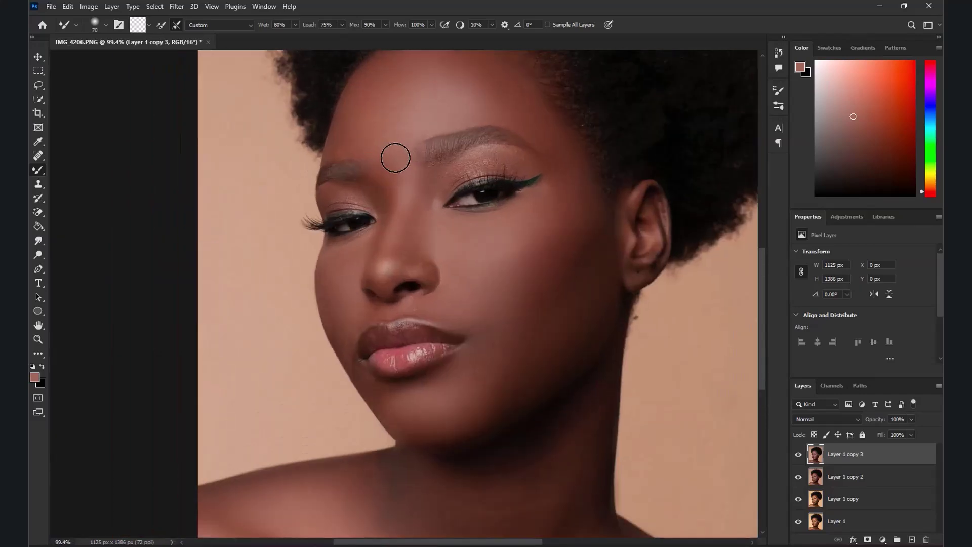
{"action": "scroll", "coordinate": [420, 329], "scroll_direction": "up", "scroll_amount": 5}
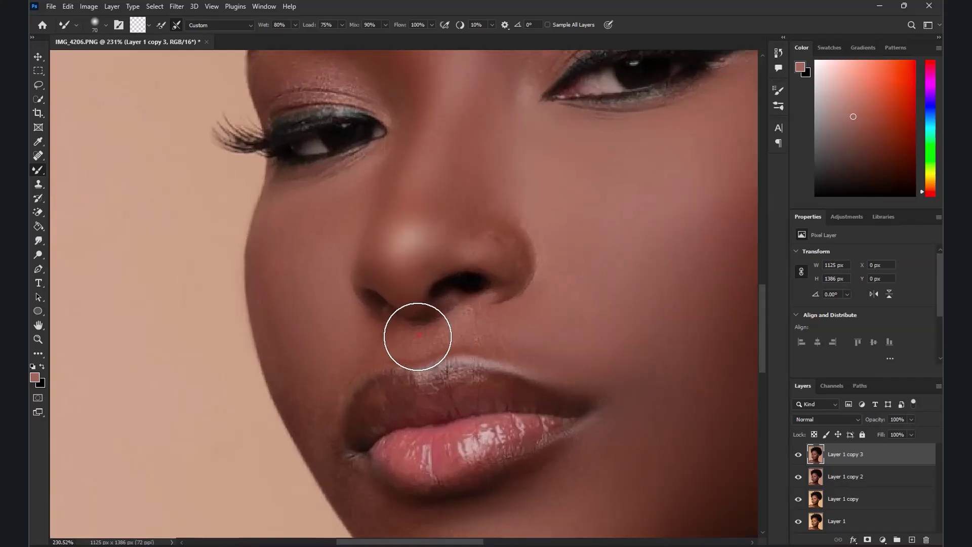
{"action": "left_click_drag", "start_coordinate": [500, 335], "coordinate": [491, 328]}
{"action": "mouse_move", "coordinate": [343, 359]}
{"action": "left_mouse_down"}
{"action": "mouse_move", "coordinate": [369, 336]}
{"action": "mouse_move", "coordinate": [360, 343]}
{"action": "left_mouse_up"}
{"action": "mouse_move", "coordinate": [301, 398]}
{"action": "left_mouse_down"}
{"action": "mouse_move", "coordinate": [299, 382]}
{"action": "mouse_move", "coordinate": [311, 377]}
{"action": "left_mouse_up"}
{"action": "left_click_drag", "start_coordinate": [497, 236], "coordinate": [500, 241]}
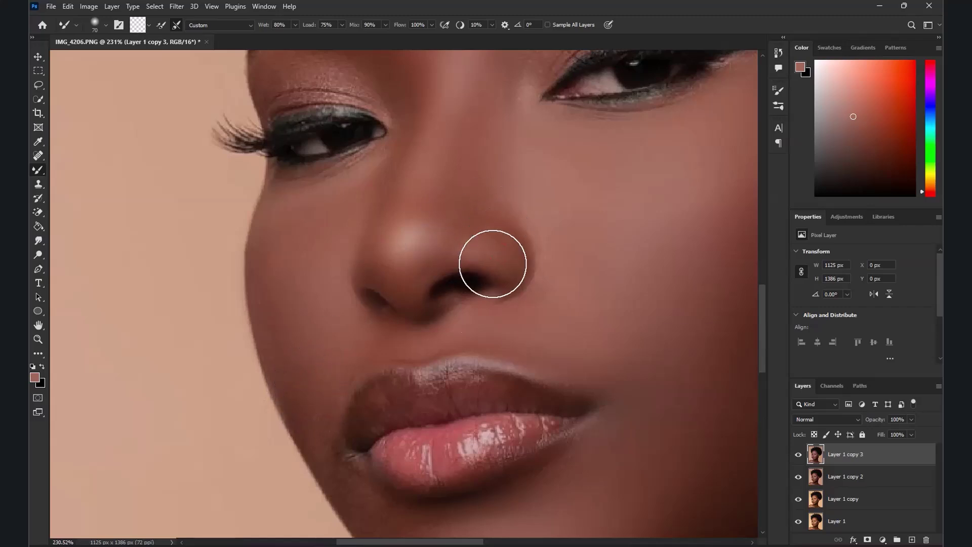
Step: Smooth the skin around the eyes and eyebrows with the 70 px Mixer Brush
{"action": "scroll", "coordinate": [494, 261], "scroll_direction": "down", "scroll_amount": 3}
{"action": "scroll", "coordinate": [405, 170], "scroll_direction": "up", "scroll_amount": 4}
{"action": "mouse_move", "coordinate": [336, 168]}
{"action": "left_mouse_down"}
{"action": "mouse_move", "coordinate": [408, 180]}
{"action": "mouse_move", "coordinate": [462, 200]}
{"action": "left_mouse_up"}
{"action": "scroll", "coordinate": [510, 200], "scroll_direction": "down", "scroll_amount": 3}
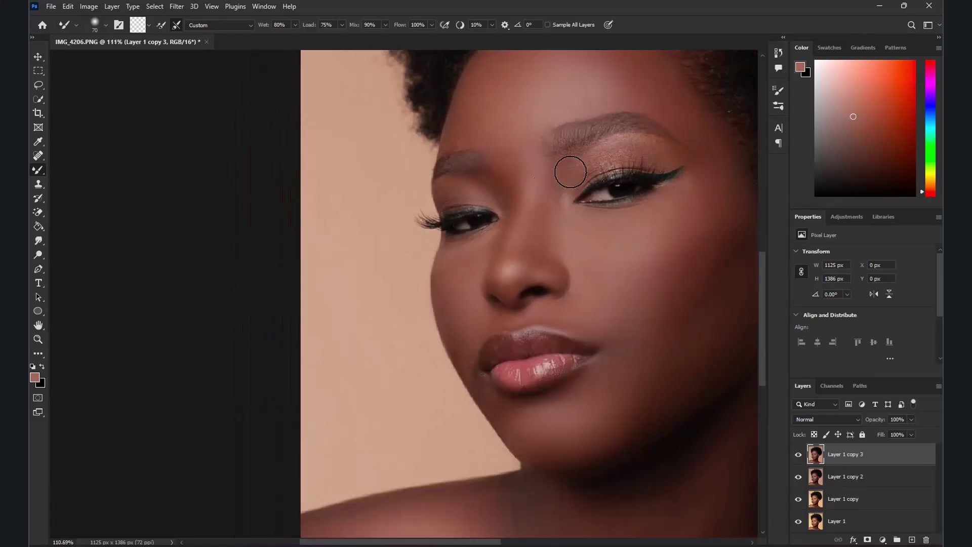
{"action": "scroll", "coordinate": [716, 130], "scroll_direction": "up", "scroll_amount": 3}
{"action": "mouse_move", "coordinate": [658, 158]}
{"action": "left_mouse_down"}
{"action": "mouse_move", "coordinate": [585, 148]}
{"action": "mouse_move", "coordinate": [534, 162]}
{"action": "mouse_move", "coordinate": [559, 160]}
{"action": "mouse_move", "coordinate": [510, 184]}
{"action": "mouse_move", "coordinate": [511, 175]}
{"action": "mouse_move", "coordinate": [482, 190]}
{"action": "left_mouse_up"}
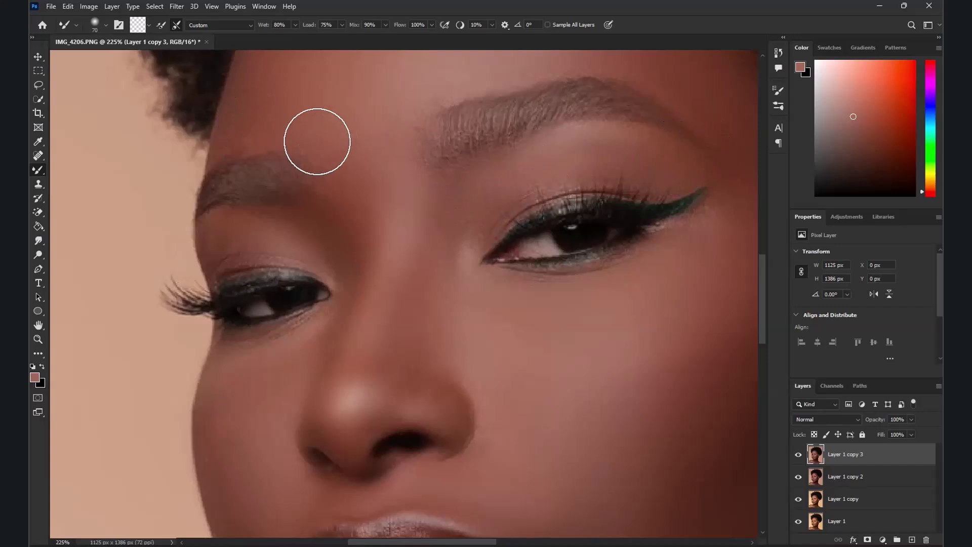
{"action": "scroll", "coordinate": [374, 163], "scroll_direction": "down", "scroll_amount": 5}
Step: Reduce the Mixer Brush to 50 px and smooth the skin below the lips, on the chin and along the jaw edge
{"action": "scroll", "coordinate": [350, 289], "scroll_direction": "up", "scroll_amount": 5}
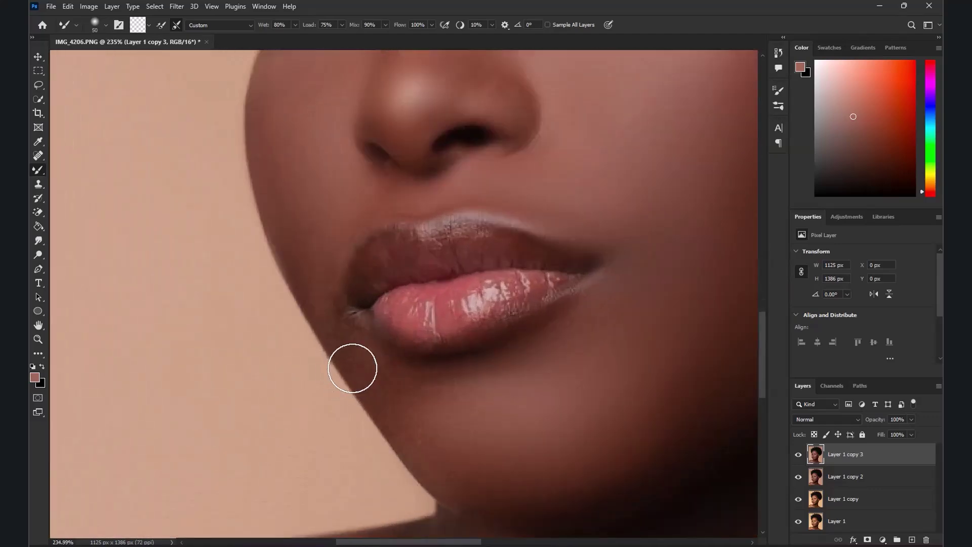
{"action": "scroll", "coordinate": [353, 368], "scroll_direction": "up", "scroll_amount": 2}
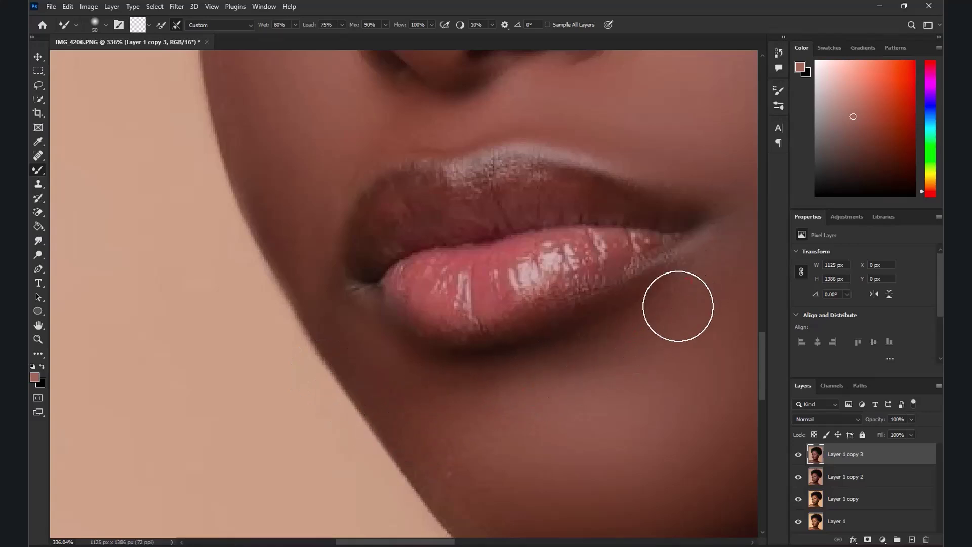
{"action": "left_click_drag", "start_coordinate": [475, 487], "coordinate": [458, 463]}
{"action": "scroll", "coordinate": [460, 405], "scroll_direction": "down", "scroll_amount": 3}
{"action": "scroll", "coordinate": [471, 471], "scroll_direction": "up", "scroll_amount": 3}
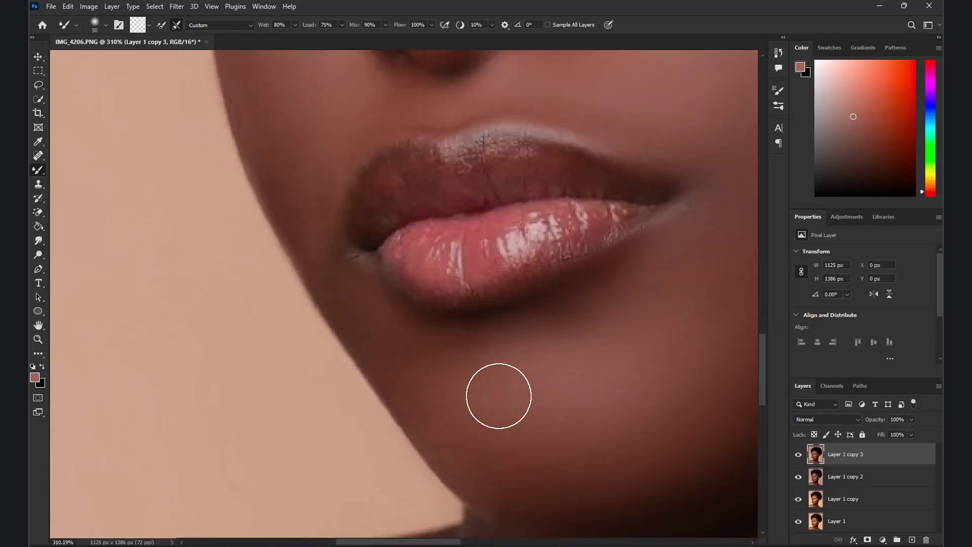
{"action": "scroll", "coordinate": [440, 369], "scroll_direction": "down", "scroll_amount": 1}
{"action": "scroll", "coordinate": [449, 377], "scroll_direction": "down", "scroll_amount": 3}
{"action": "scroll", "coordinate": [471, 414], "scroll_direction": "up", "scroll_amount": 2}
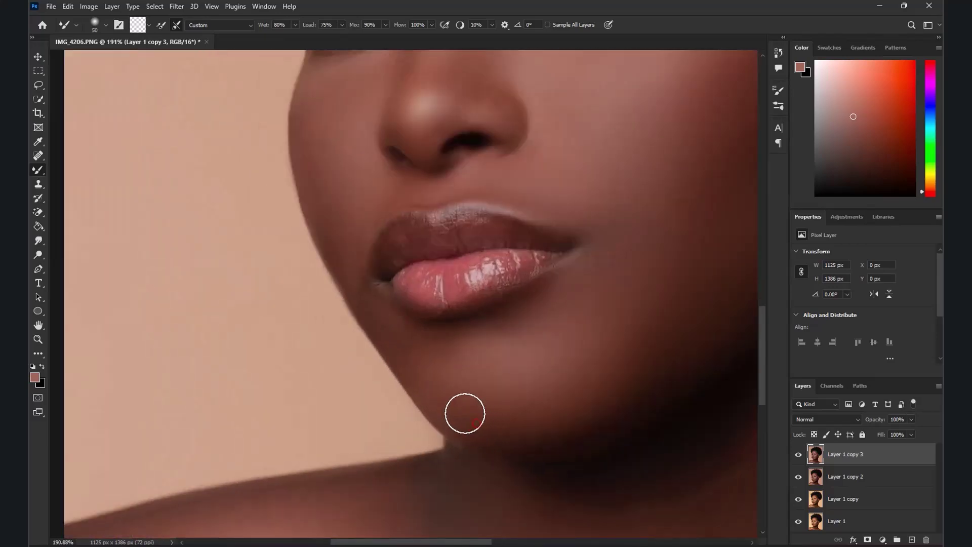
Step: Toggle the visibility of Layer 1 copy 3 to compare the whole portrait with and without the smoothing, and inspect the face up close
{"action": "scroll", "coordinate": [447, 406], "scroll_direction": "down", "scroll_amount": 6}
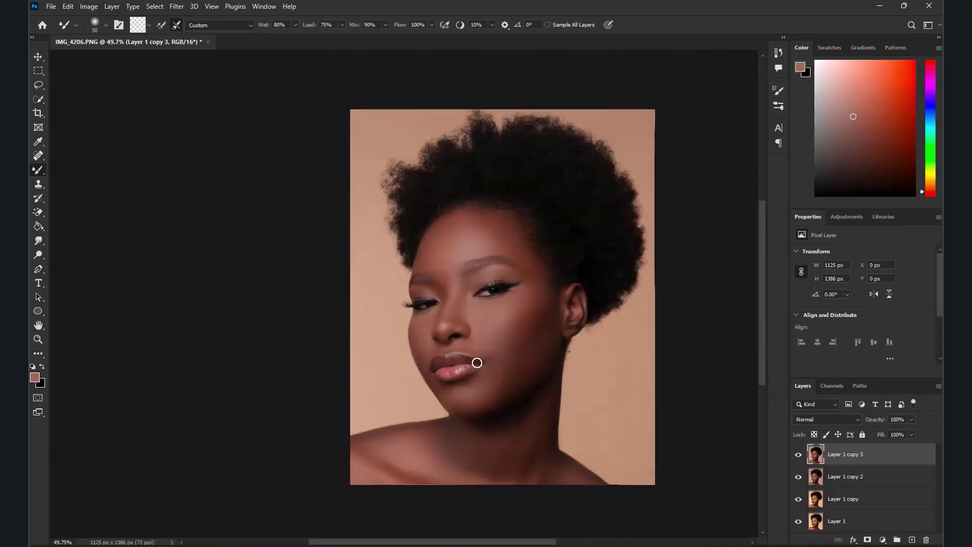
{"action": "left_click", "coordinate": [799, 456]}
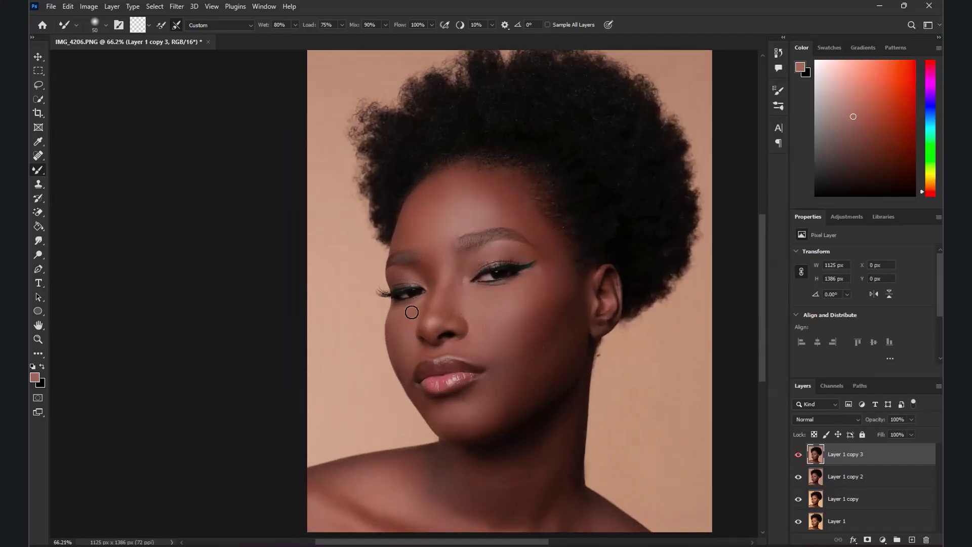
{"action": "scroll", "coordinate": [462, 318], "scroll_direction": "down", "scroll_amount": 2}
{"action": "scroll", "coordinate": [463, 319], "scroll_direction": "up", "scroll_amount": 1}
{"action": "scroll", "coordinate": [463, 319], "scroll_direction": "up", "scroll_amount": 1}
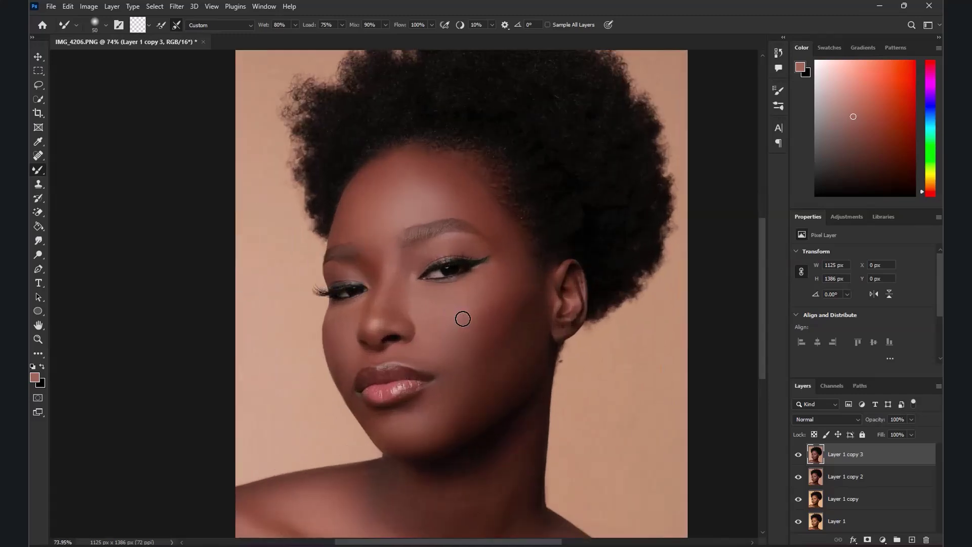
{"action": "scroll", "coordinate": [463, 318], "scroll_direction": "up", "scroll_amount": 1}
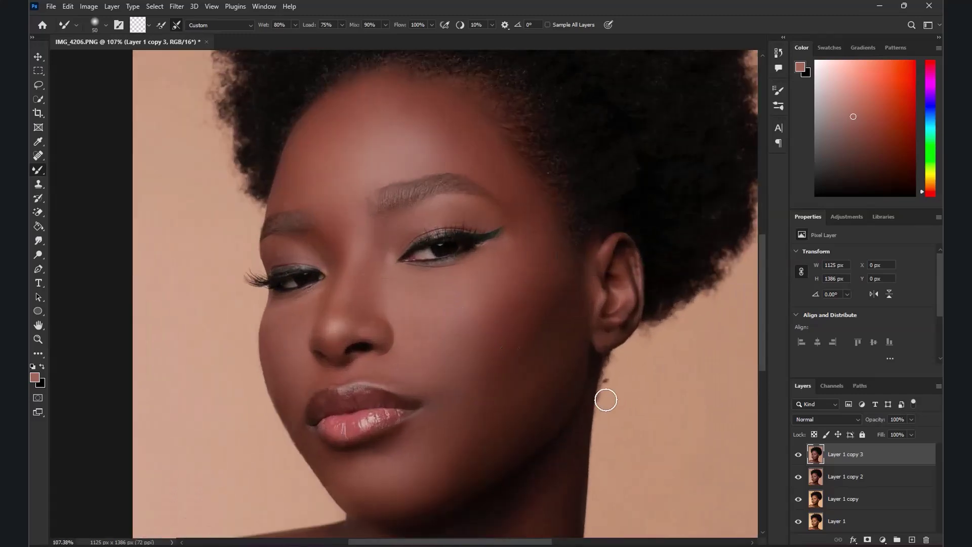
Step: Duplicate Layer 1 copy 2 as Layer 1 copy 4 and move the duplicate above Layer 1 copy 3
{"action": "left_click", "coordinate": [833, 478]}
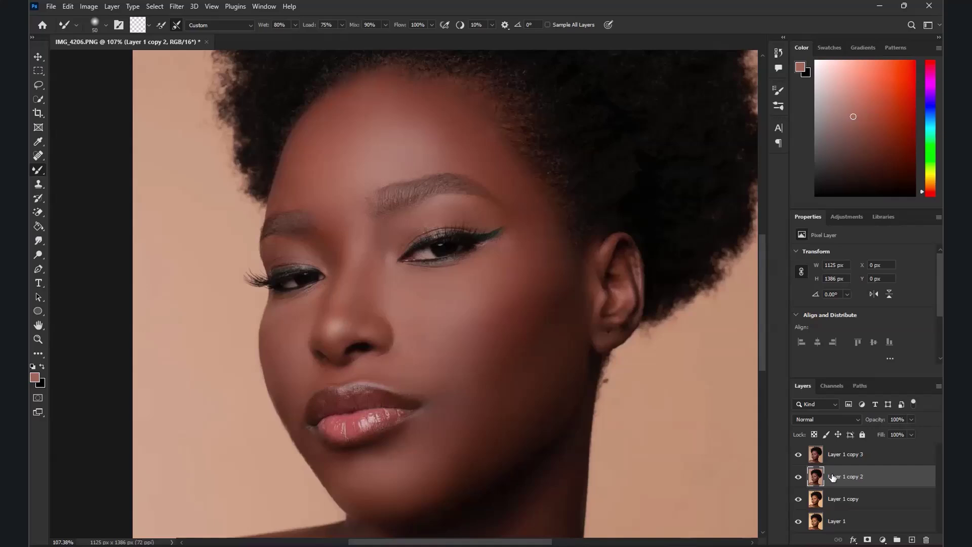
{"action": "right_click", "coordinate": [879, 478]}
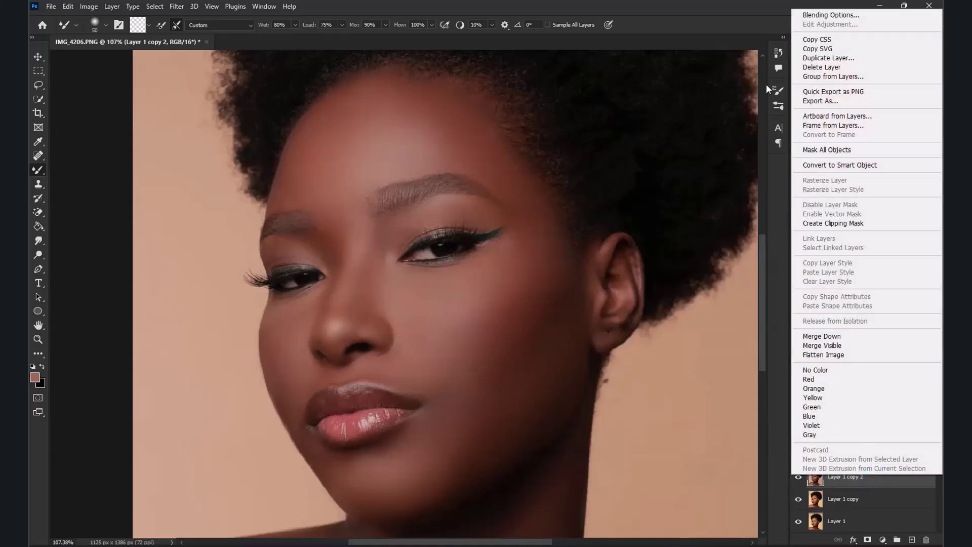
{"action": "left_click", "coordinate": [840, 56]}
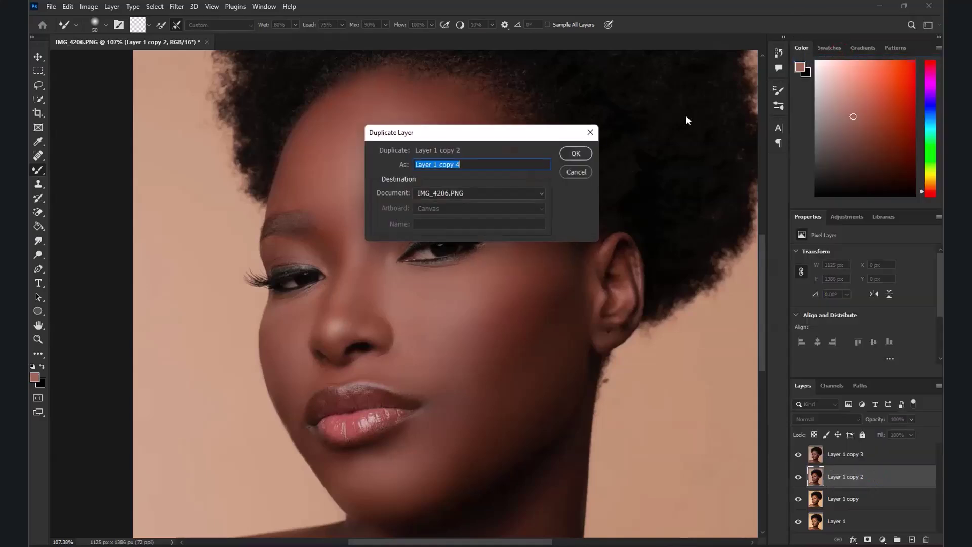
{"action": "left_click", "coordinate": [577, 154]}
{"action": "left_click", "coordinate": [841, 509]}
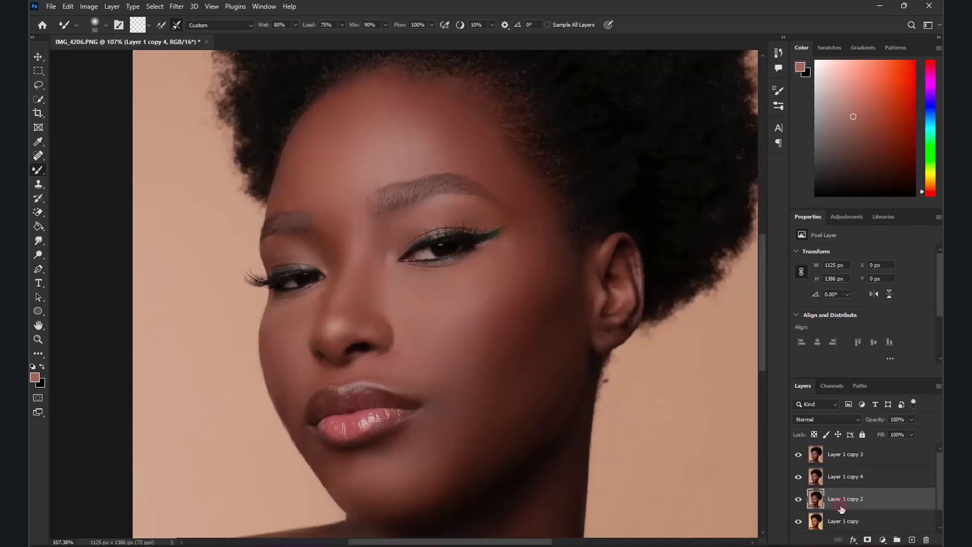
{"action": "left_click", "coordinate": [849, 480]}
{"action": "left_click_drag", "start_coordinate": [848, 454], "coordinate": [848, 450]}
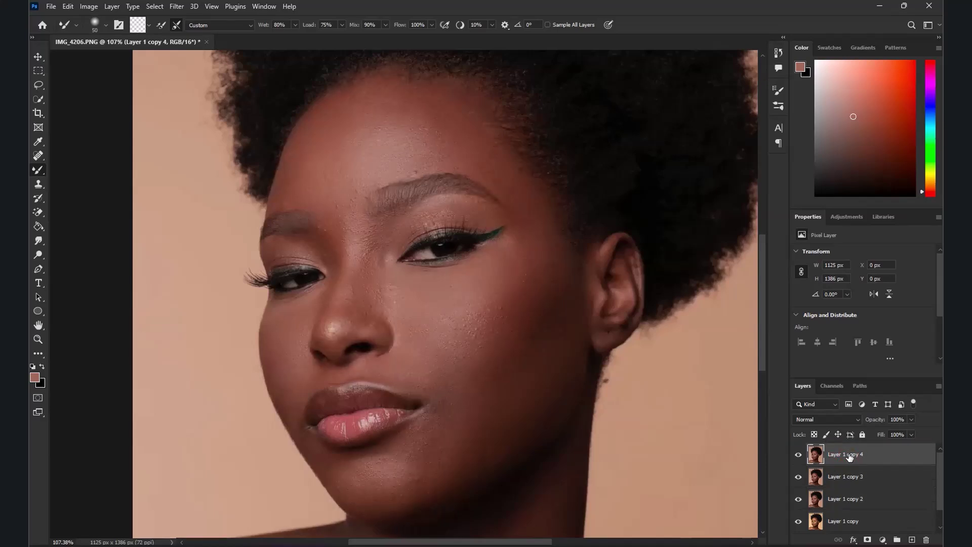
Step: Desaturate Layer 1 copy 4 with a Hue/Saturation adjustment, setting the saturation to -100
{"action": "scroll", "coordinate": [336, 311], "scroll_direction": "up", "scroll_amount": 2}
{"action": "left_click", "coordinate": [89, 7]}
{"action": "mouse_move", "coordinate": [121, 36]}
{"action": "left_click", "coordinate": [234, 94]}
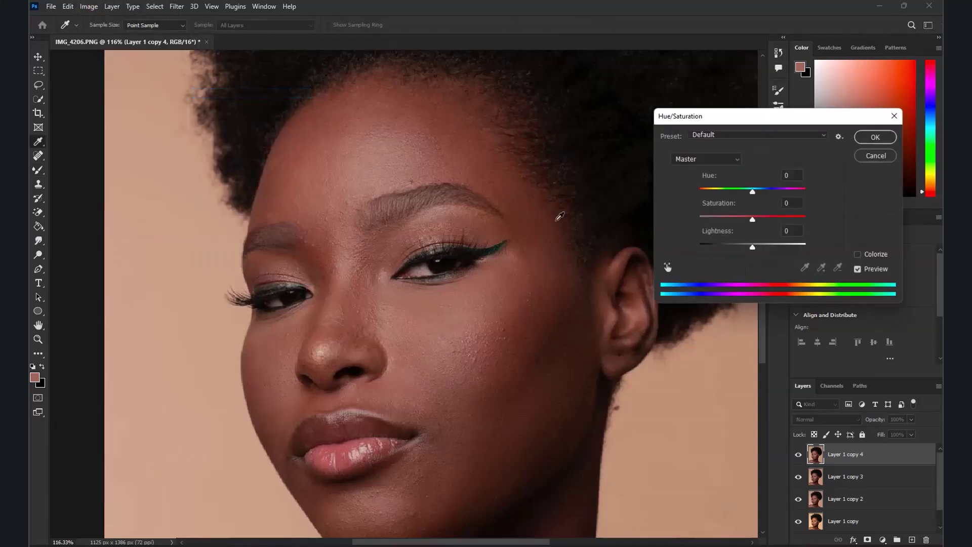
{"action": "left_click_drag", "start_coordinate": [751, 220], "coordinate": [665, 221]}
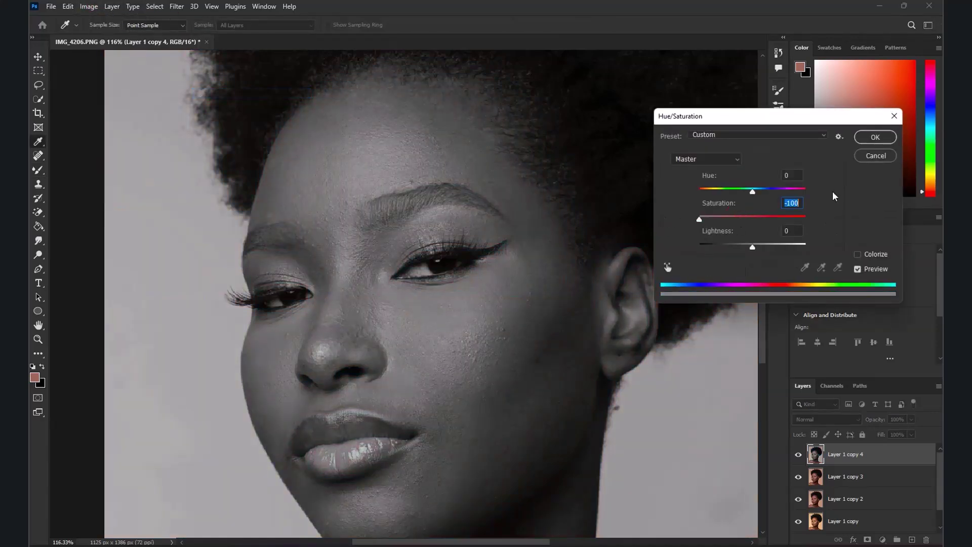
{"action": "left_click", "coordinate": [869, 137]}
{"action": "key", "text": "b"}
{"action": "scroll", "coordinate": [319, 149], "scroll_direction": "down", "scroll_amount": 2}
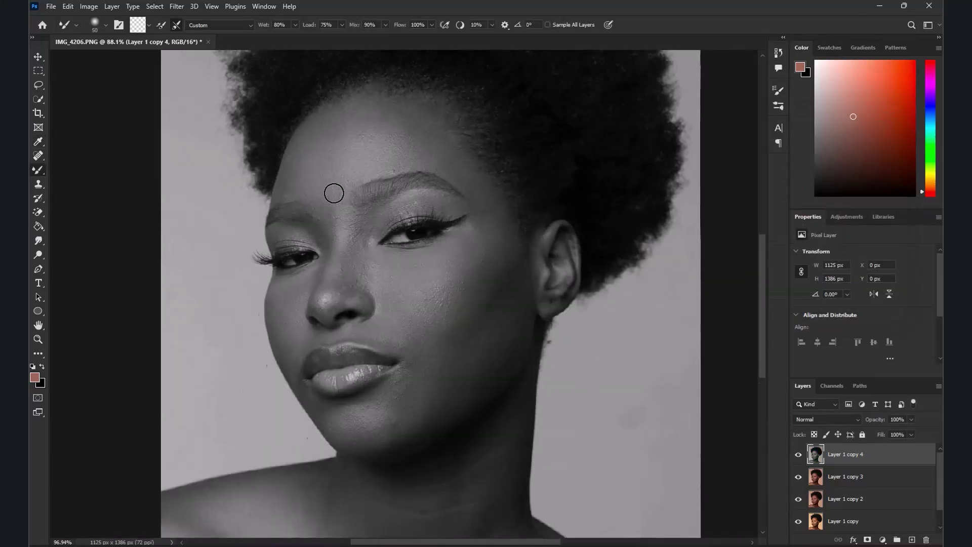
Step: Apply a High Pass filter with a 4.2 px radius to the desaturated Layer 1 copy 4
{"action": "scroll", "coordinate": [322, 184], "scroll_direction": "up", "scroll_amount": 2}
{"action": "left_click", "coordinate": [176, 7]}
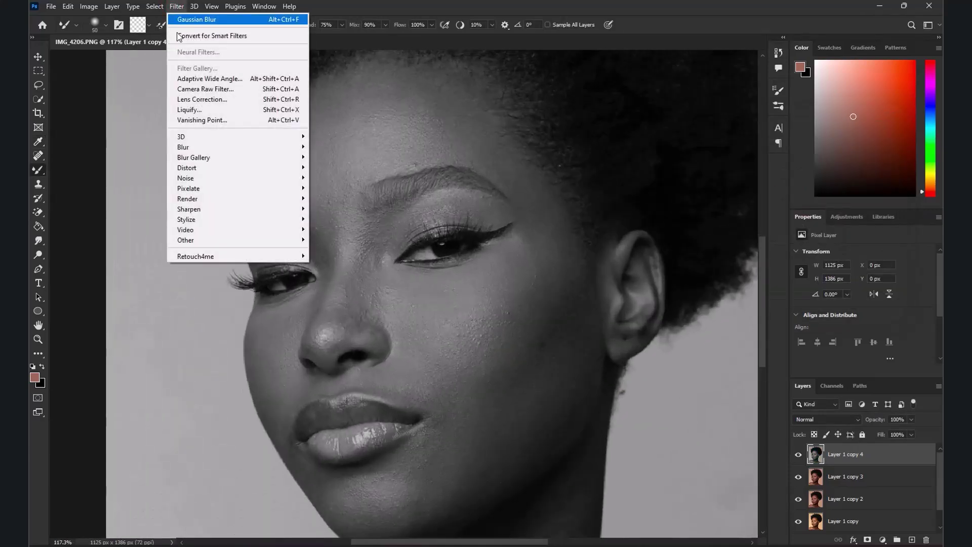
{"action": "left_click", "coordinate": [231, 242]}
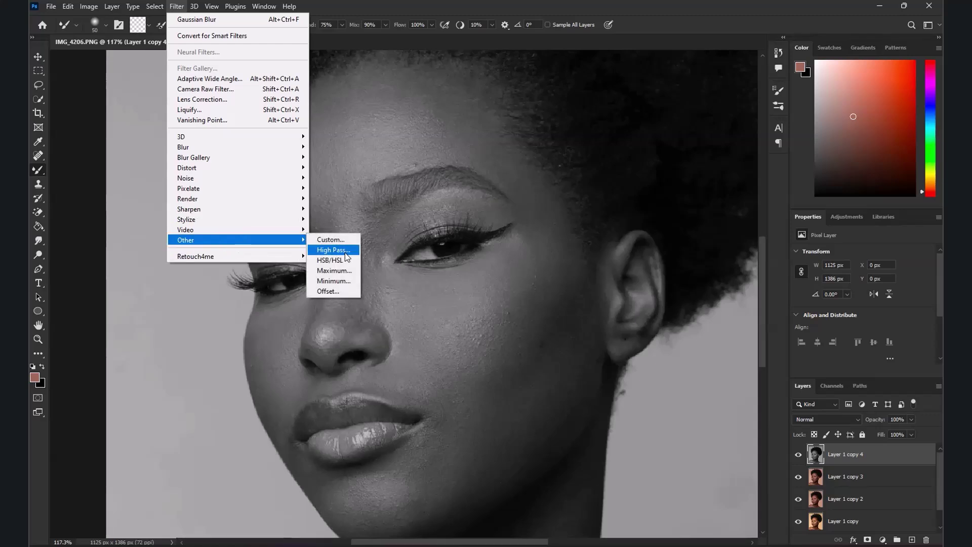
{"action": "left_click", "coordinate": [347, 251]}
{"action": "left_click_drag", "start_coordinate": [443, 276], "coordinate": [428, 278]}
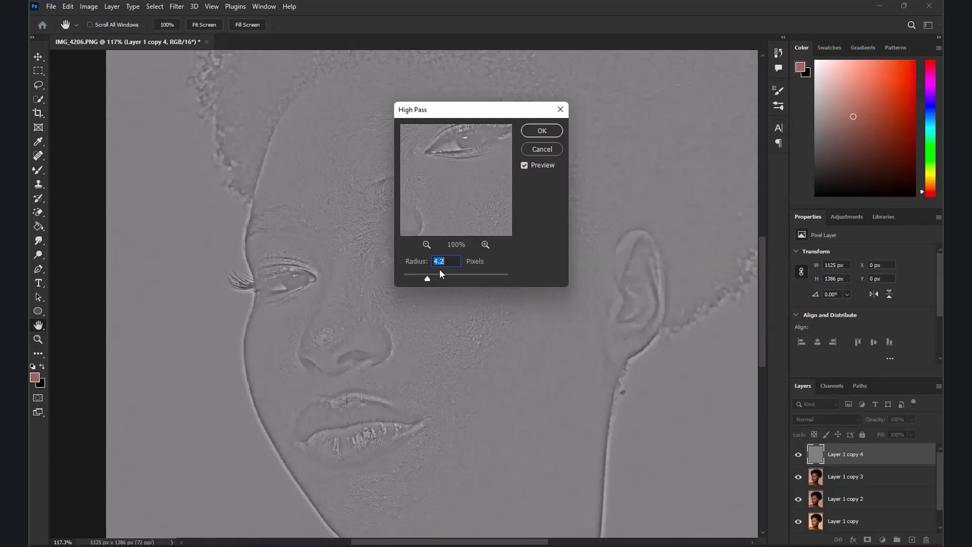
{"action": "left_click", "coordinate": [541, 130]}
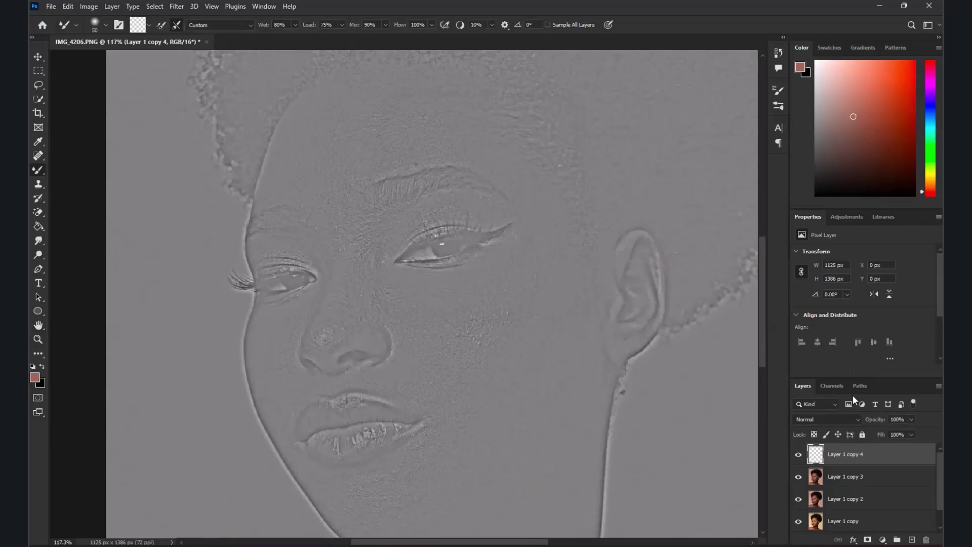
Step: Try the Linear Light blend mode on the High Pass layer, and undo both the blend mode and the filter
{"action": "left_click", "coordinate": [822, 417]}
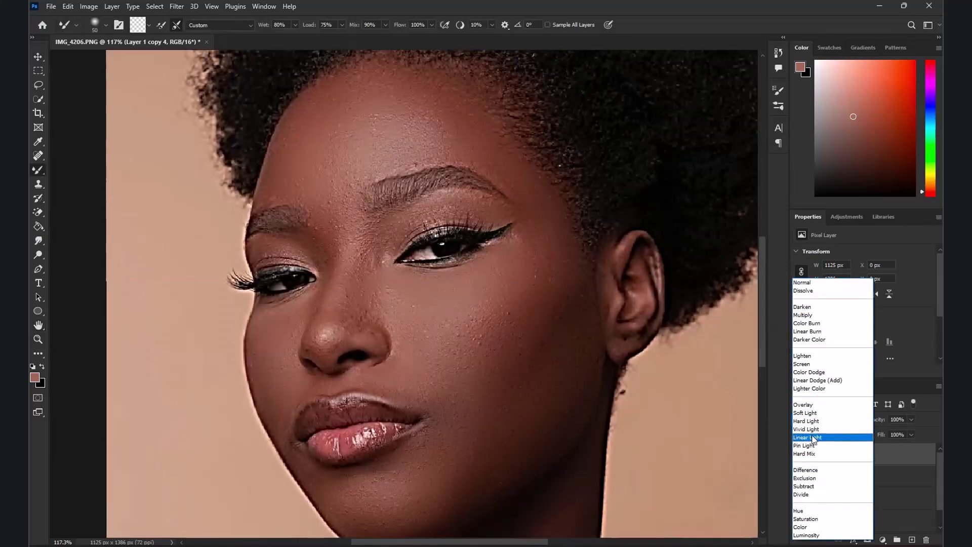
{"action": "left_click", "coordinate": [812, 439]}
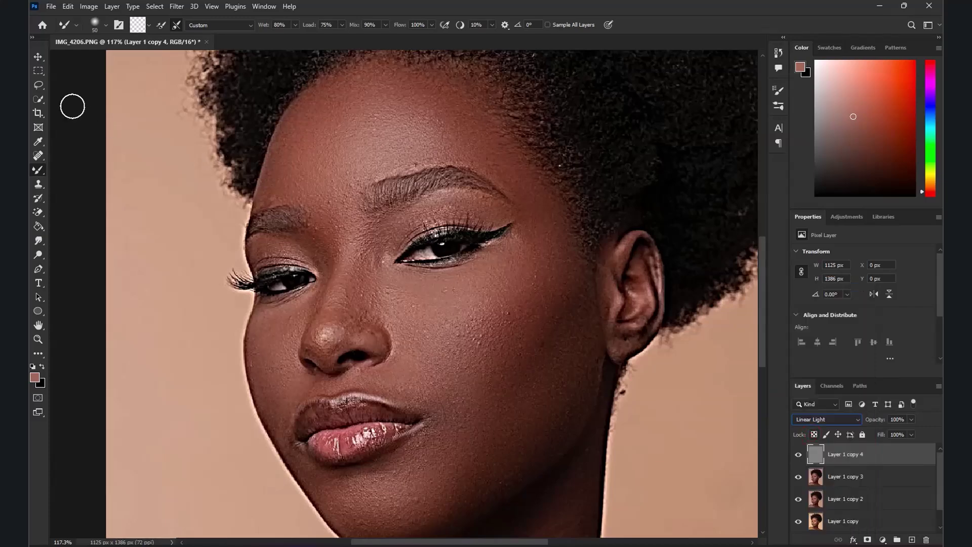
{"action": "left_click", "coordinate": [38, 56]}
{"action": "scroll", "coordinate": [384, 230], "scroll_direction": "down", "scroll_amount": 5}
{"action": "scroll", "coordinate": [391, 251], "scroll_direction": "up", "scroll_amount": 5}
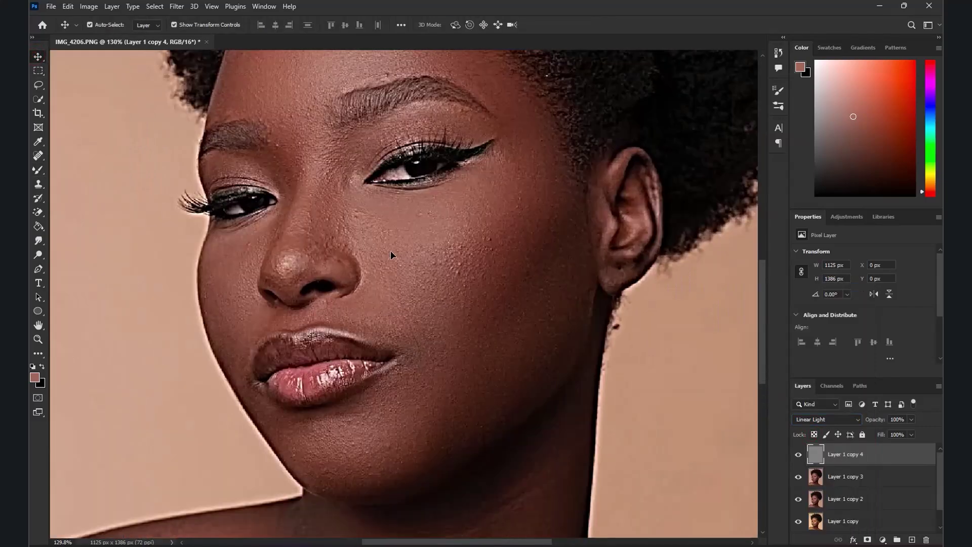
{"action": "key", "text": "ctrl+z"}
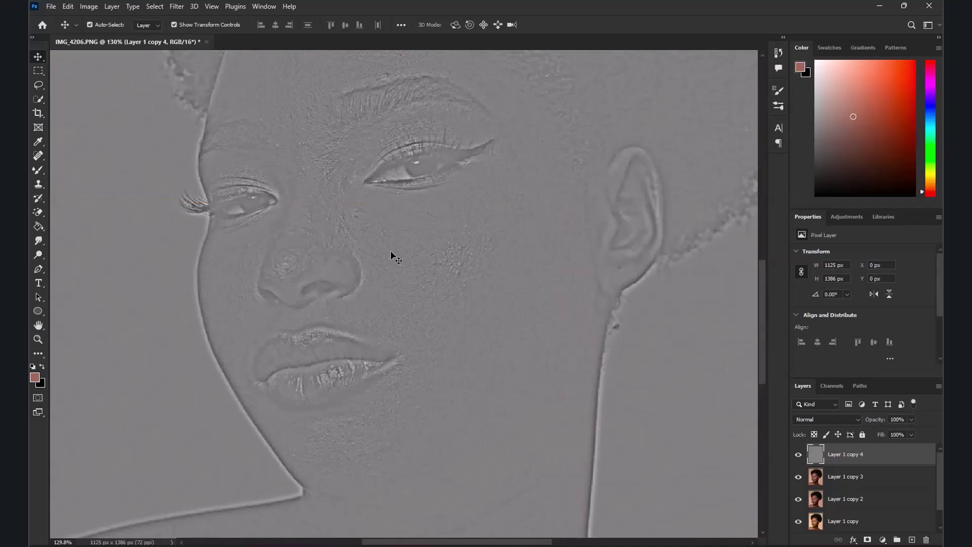
{"action": "key", "text": "ctrl+z"}
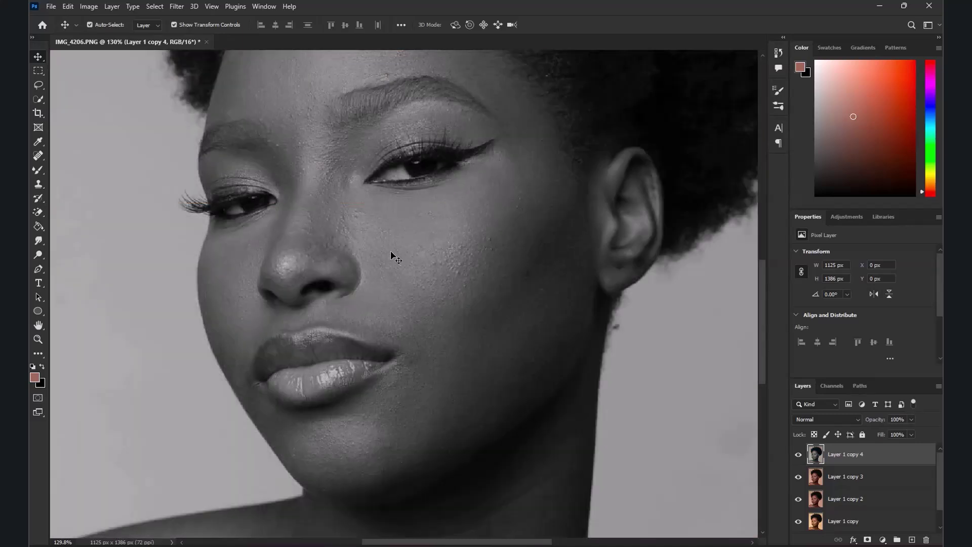
Step: Apply a High Pass filter with a radius of about 2.7 px to the desaturated Layer 1 copy 4
{"action": "left_click", "coordinate": [176, 6]}
{"action": "mouse_move", "coordinate": [219, 237]}
{"action": "left_click", "coordinate": [335, 250]}
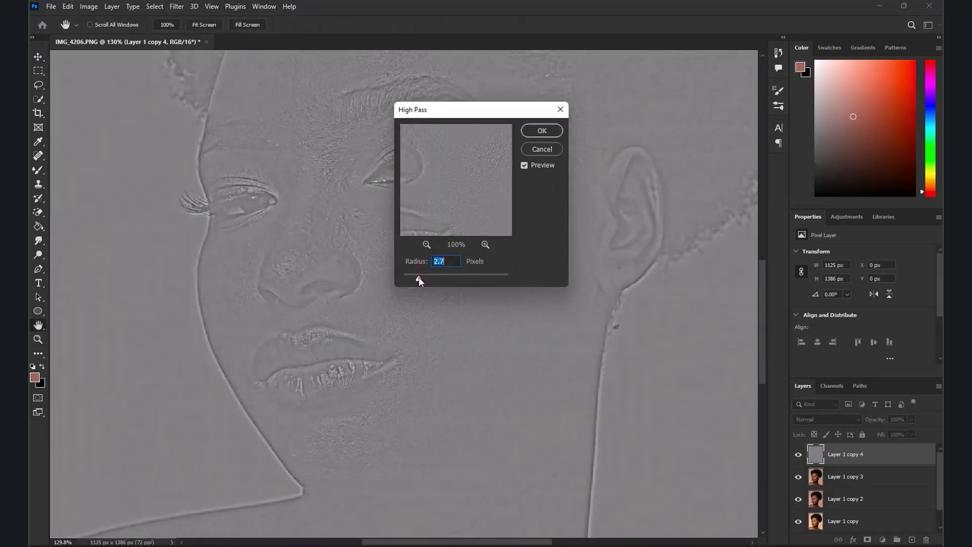
{"action": "left_click_drag", "start_coordinate": [418, 278], "coordinate": [417, 279]}
{"action": "key", "text": "Return"}
{"action": "key", "text": "v"}
Step: Set the blend mode of Layer 1 copy 4 to Linear Light and inspect the skin texture over the portrait
{"action": "left_click", "coordinate": [826, 419]}
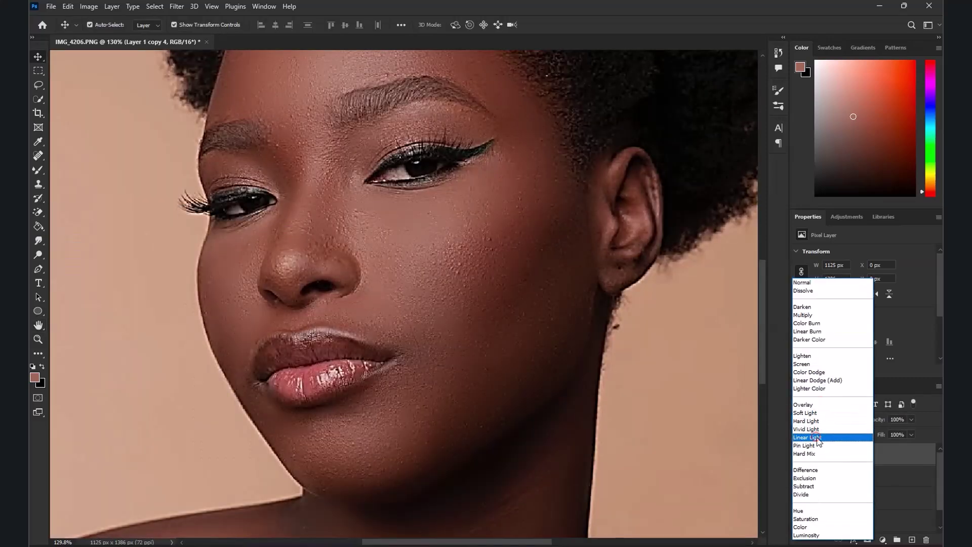
{"action": "left_click", "coordinate": [819, 440]}
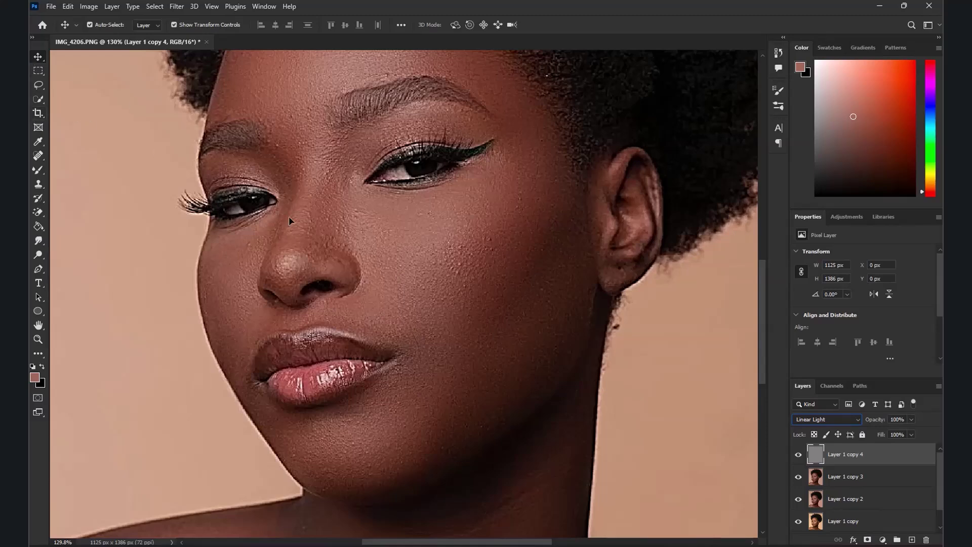
{"action": "scroll", "coordinate": [352, 238], "scroll_direction": "down", "scroll_amount": 5}
{"action": "scroll", "coordinate": [380, 268], "scroll_direction": "up", "scroll_amount": 3}
{"action": "scroll", "coordinate": [391, 277], "scroll_direction": "down", "scroll_amount": 2}
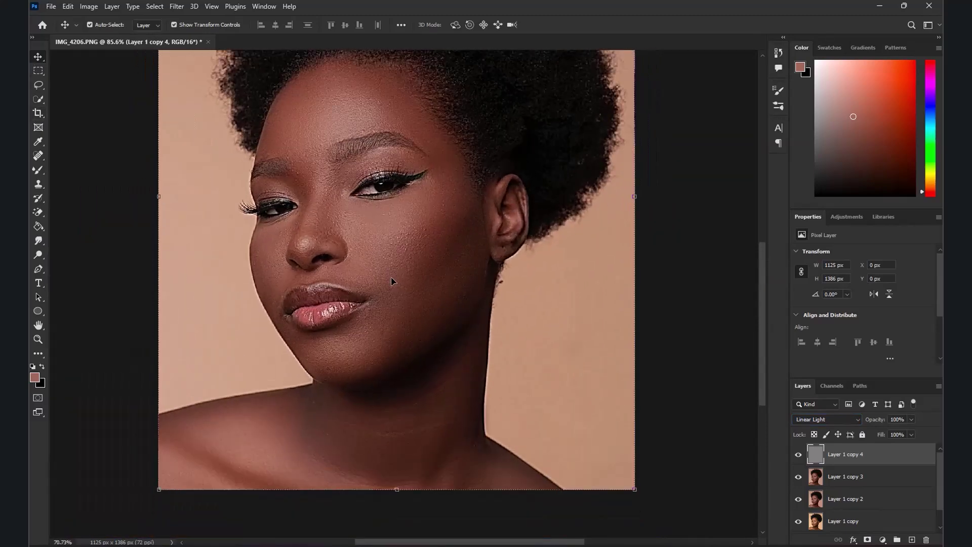
{"action": "scroll", "coordinate": [273, 203], "scroll_direction": "up", "scroll_amount": 3}
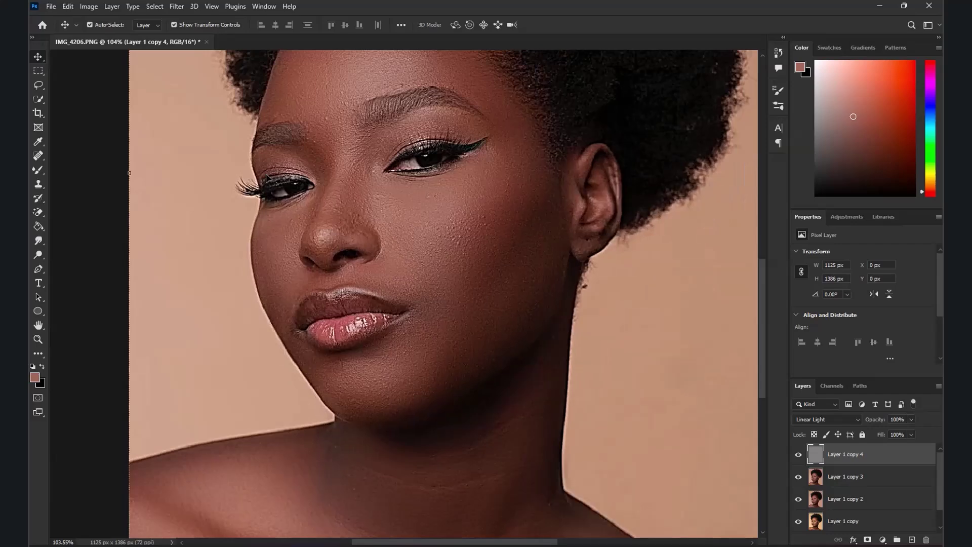
{"action": "scroll", "coordinate": [267, 177], "scroll_direction": "down", "scroll_amount": 1}
{"action": "scroll", "coordinate": [305, 227], "scroll_direction": "up", "scroll_amount": 2}
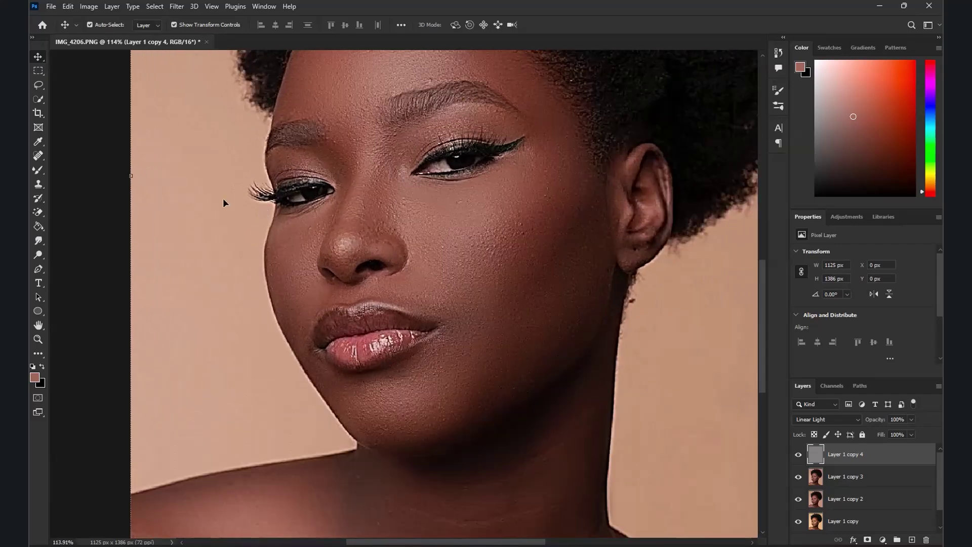
Step: Erase the High Pass halo along the neck edge below the ear with a size 100 Eraser on Layer 1 copy 4
{"action": "left_click", "coordinate": [42, 214]}
{"action": "left_click", "coordinate": [61, 212]}
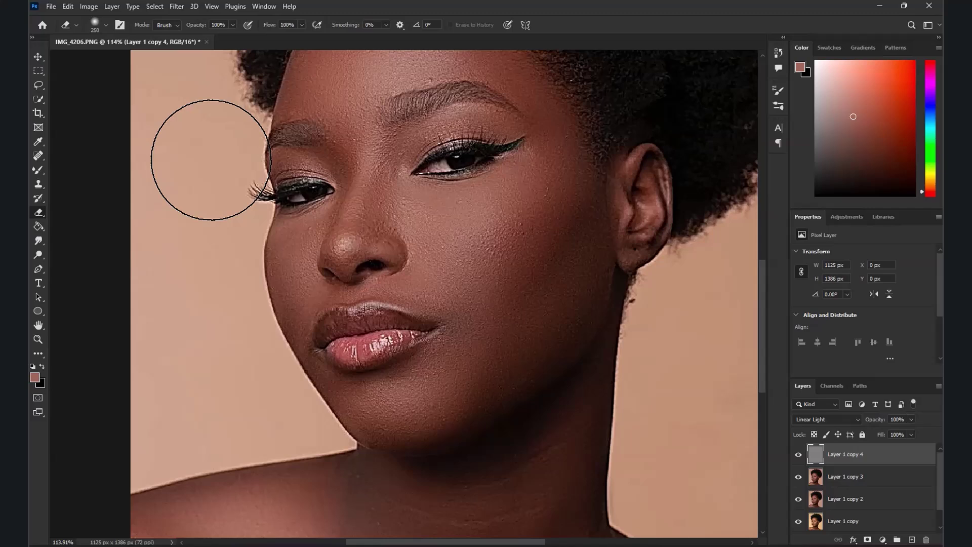
{"action": "key", "text": "p"}
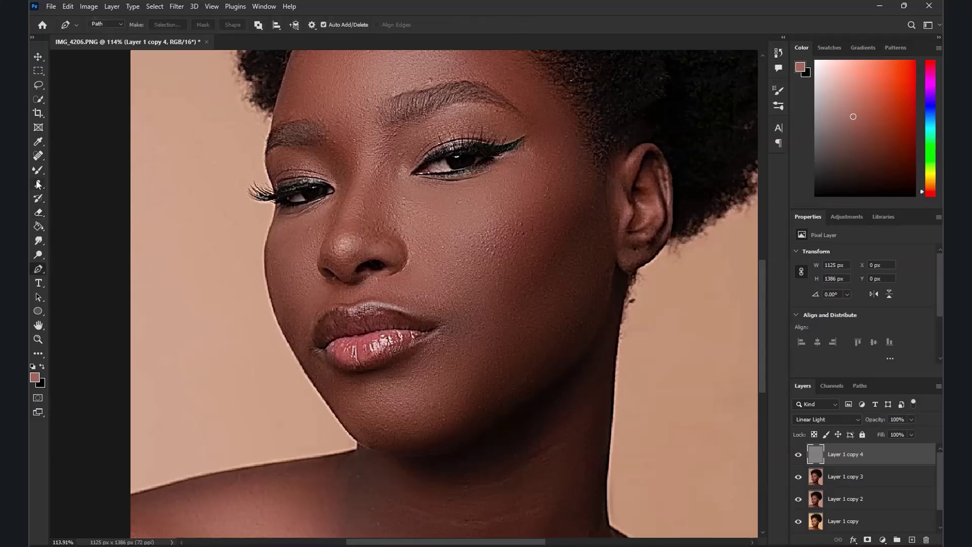
{"action": "left_click", "coordinate": [39, 213]}
{"action": "key", "text": "bracketleft"}
{"action": "key", "text": "bracketleft"}
{"action": "key", "text": "bracketleft"}
{"action": "key", "text": "bracketleft"}
{"action": "scroll", "coordinate": [224, 222], "scroll_direction": "down", "scroll_amount": 3}
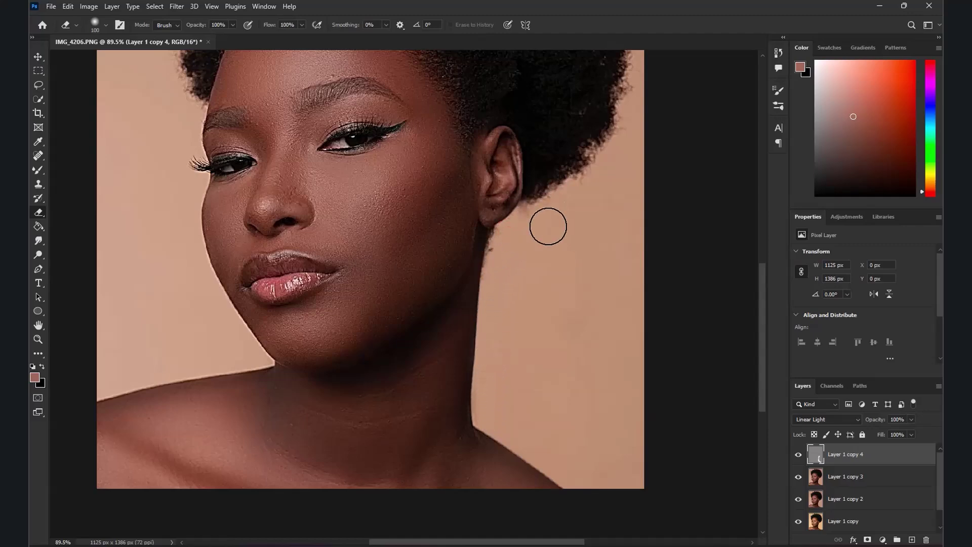
Step: Erase the High Pass halo along the cheek, jaw and shoulder outline facing the open background
{"action": "scroll", "coordinate": [547, 227], "scroll_direction": "down", "scroll_amount": 3}
{"action": "scroll", "coordinate": [355, 182], "scroll_direction": "up", "scroll_amount": 3}
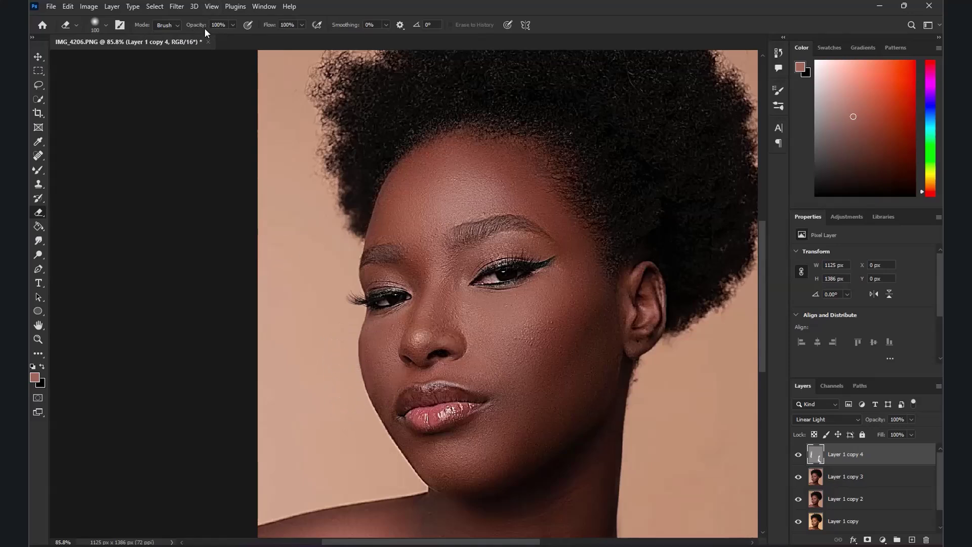
{"action": "mouse_move", "coordinate": [367, 428]}
{"action": "left_mouse_down"}
{"action": "mouse_move", "coordinate": [409, 489]}
{"action": "mouse_move", "coordinate": [352, 488]}
{"action": "mouse_move", "coordinate": [271, 509]}
{"action": "left_mouse_up"}
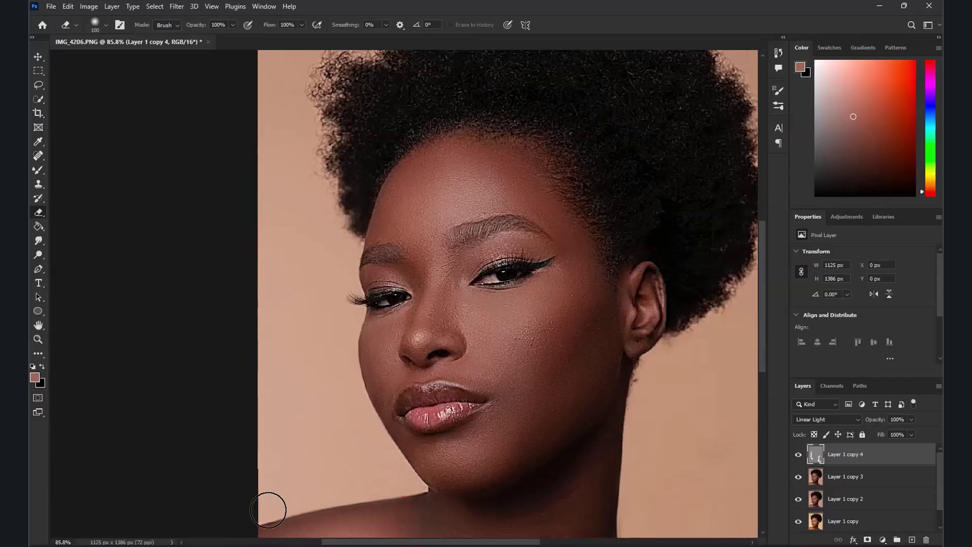
{"action": "scroll", "coordinate": [250, 509], "scroll_direction": "down", "scroll_amount": 4}
{"action": "scroll", "coordinate": [429, 401], "scroll_direction": "up", "scroll_amount": 3}
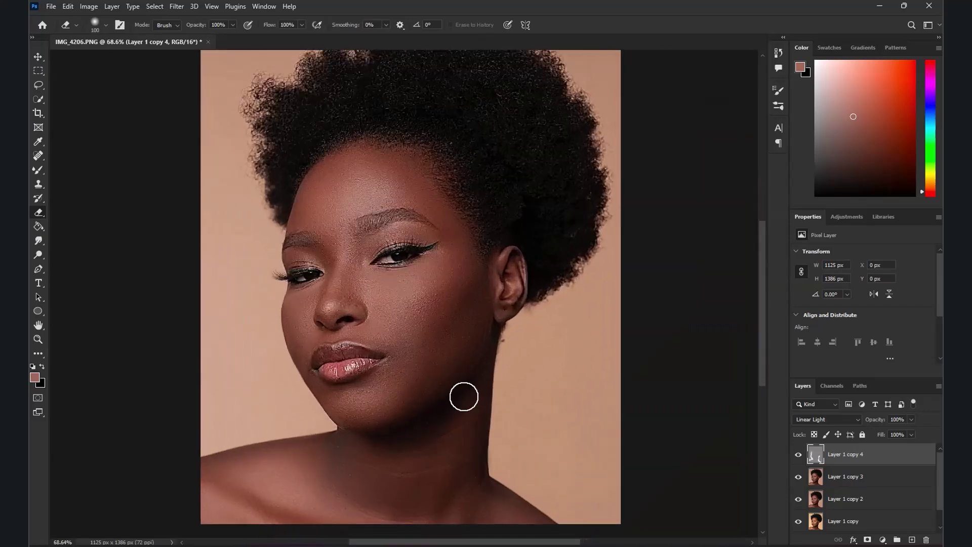
Step: Lower the opacity of Layer 1 copy 4 to 80% and check the skin texture on the face
{"action": "scroll", "coordinate": [509, 385], "scroll_direction": "up", "scroll_amount": 2}
{"action": "scroll", "coordinate": [489, 300], "scroll_direction": "up", "scroll_amount": 2}
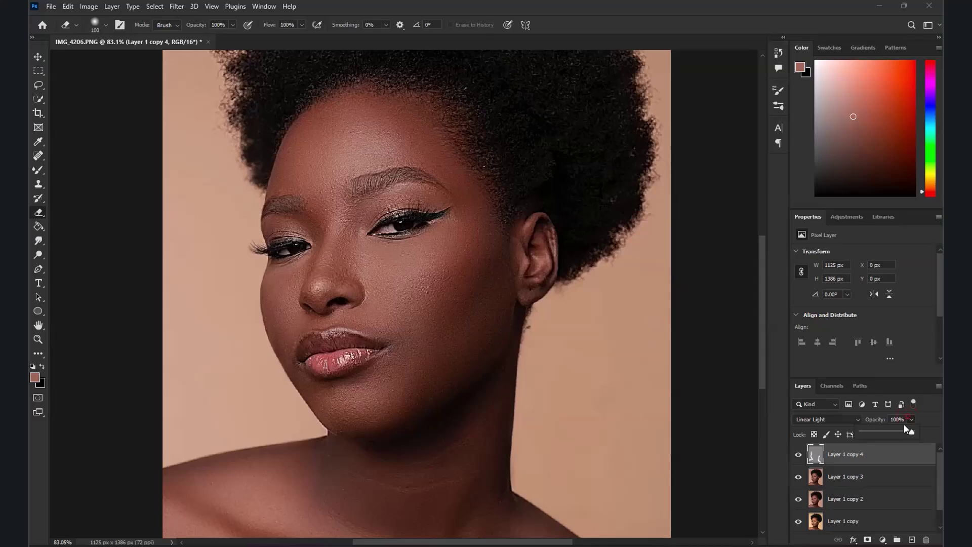
{"action": "left_click_drag", "start_coordinate": [905, 433], "coordinate": [904, 433]}
{"action": "scroll", "coordinate": [403, 262], "scroll_direction": "down", "scroll_amount": 2}
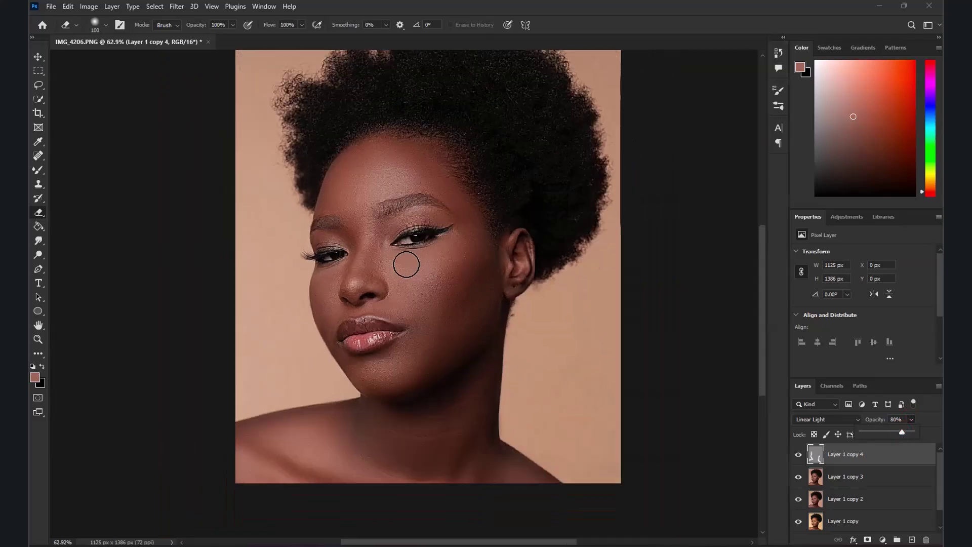
{"action": "scroll", "coordinate": [403, 263], "scroll_direction": "up", "scroll_amount": 3}
{"action": "scroll", "coordinate": [403, 263], "scroll_direction": "up", "scroll_amount": 2}
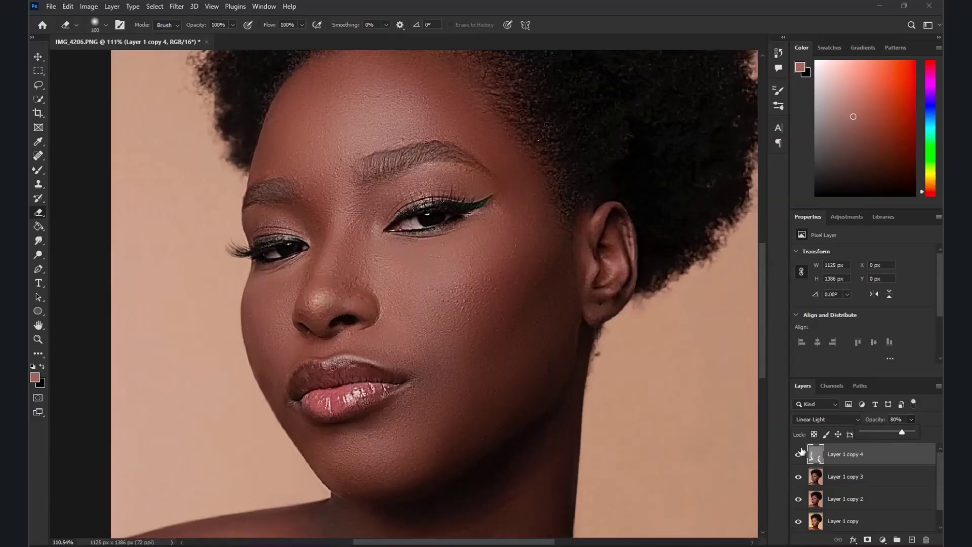
Step: Merge the High Pass texture layer down into Layer 1 copy 3
{"action": "scroll", "coordinate": [394, 241], "scroll_direction": "down", "scroll_amount": 2}
{"action": "scroll", "coordinate": [393, 241], "scroll_direction": "down", "scroll_amount": 3}
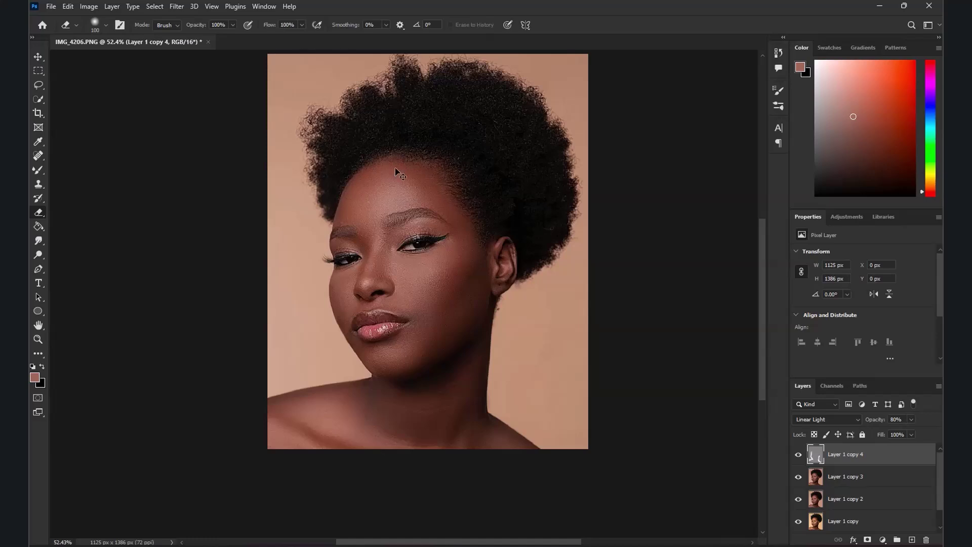
{"action": "key", "text": "Delete"}
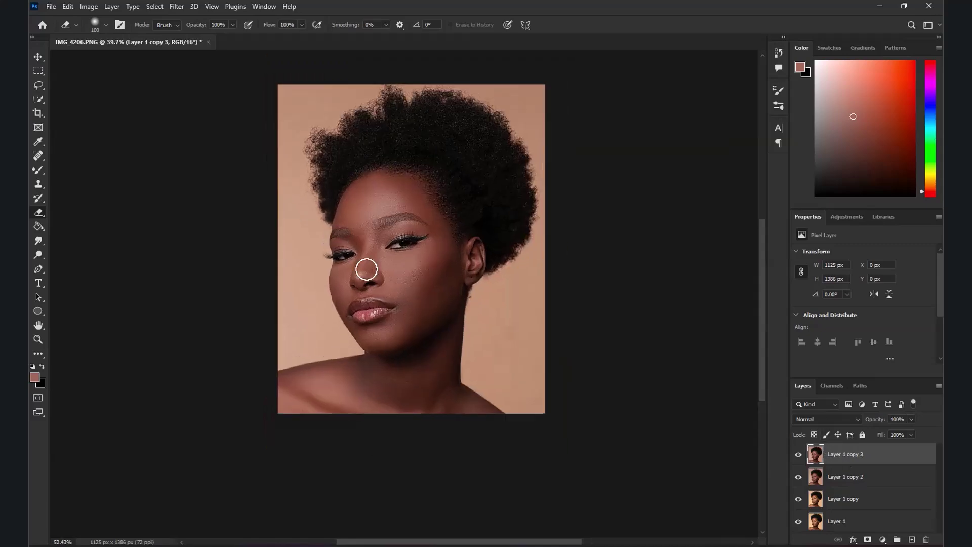
{"action": "scroll", "coordinate": [390, 281], "scroll_direction": "up", "scroll_amount": 3}
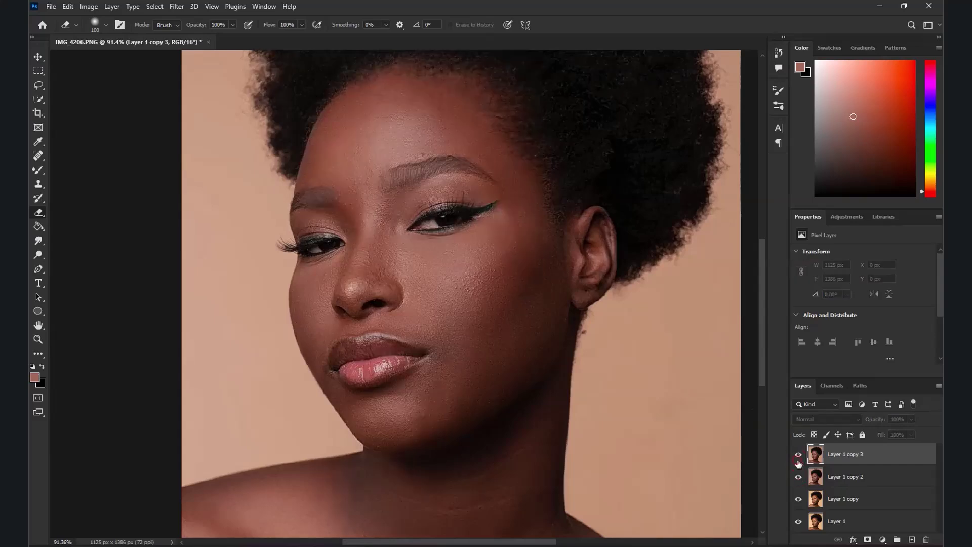
Step: Hide Layer 1 copy 2 and toggle Layer 1 copy 3 off and on to compare the retouch with the original
{"action": "left_click", "coordinate": [798, 454]}
{"action": "left_click", "coordinate": [799, 476]}
{"action": "left_click", "coordinate": [799, 455]}
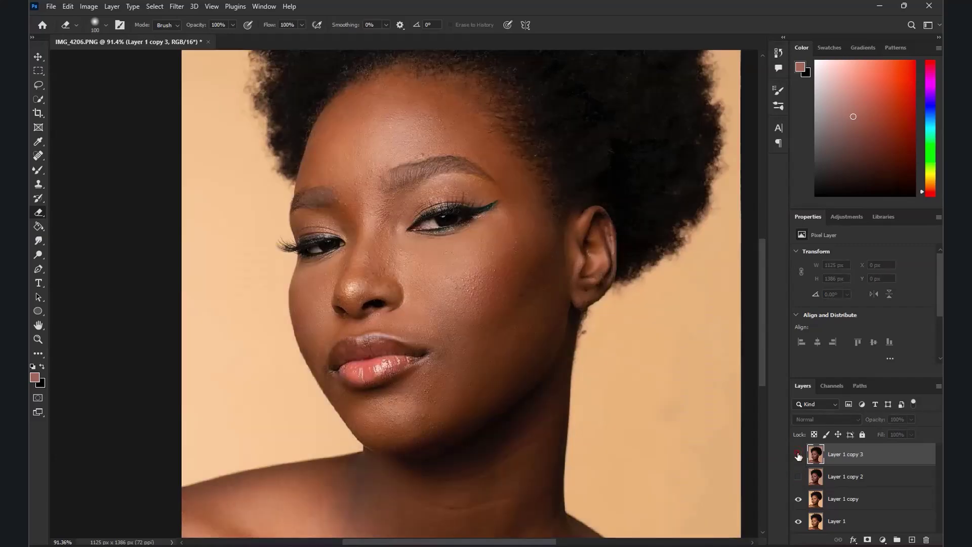
{"action": "left_click", "coordinate": [799, 455]}
{"action": "scroll", "coordinate": [306, 297], "scroll_direction": "down", "scroll_amount": 4}
{"action": "scroll", "coordinate": [316, 287], "scroll_direction": "up", "scroll_amount": 2}
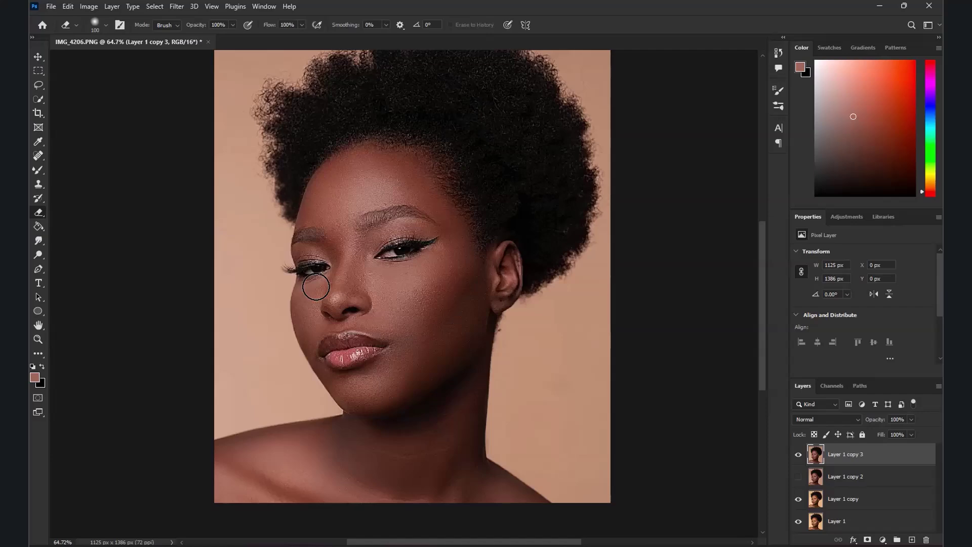
{"action": "scroll", "coordinate": [348, 80], "scroll_direction": "up", "scroll_amount": 3}
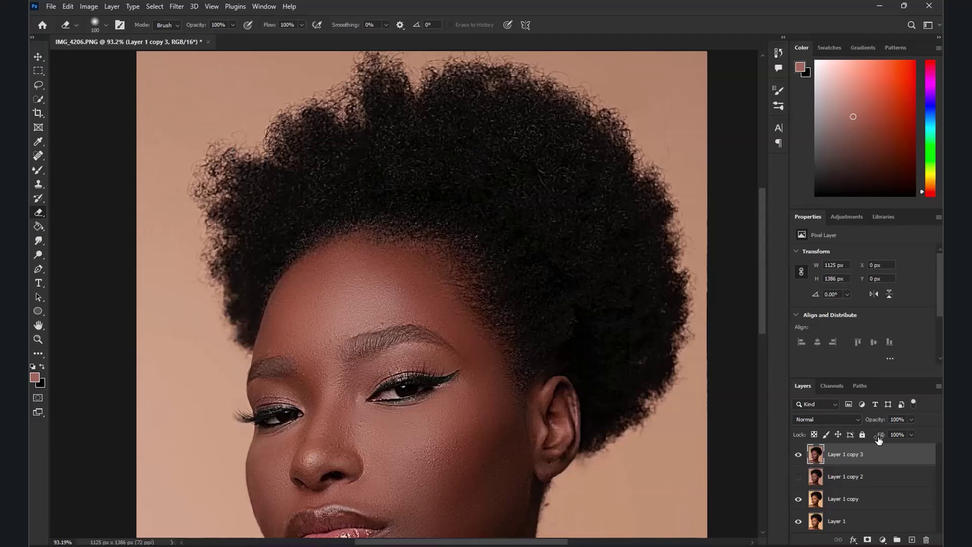
Step: Duplicate Layer 1 copy 3 and select the new duplicate for editing
{"action": "right_click", "coordinate": [885, 458]}
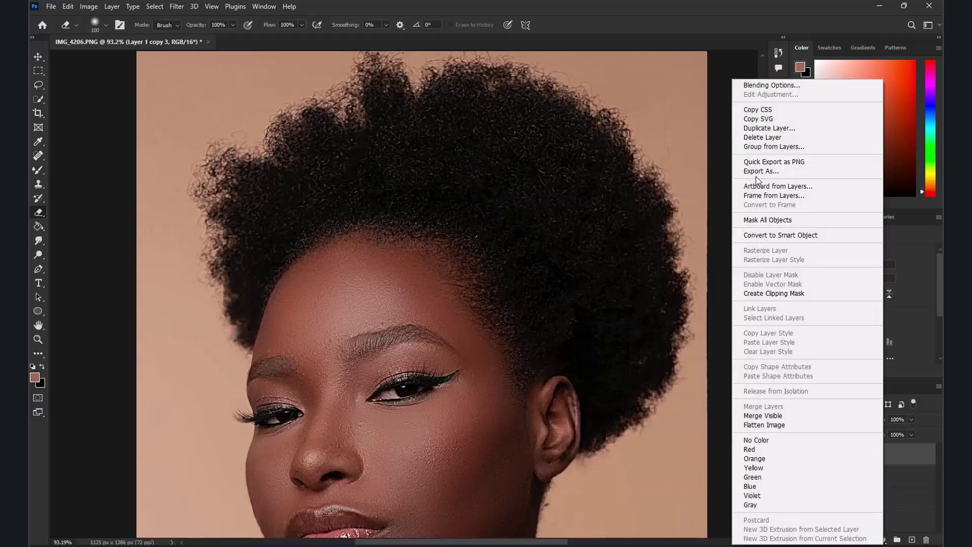
{"action": "left_click", "coordinate": [755, 132]}
{"action": "left_click", "coordinate": [583, 153]}
{"action": "left_click", "coordinate": [854, 484]}
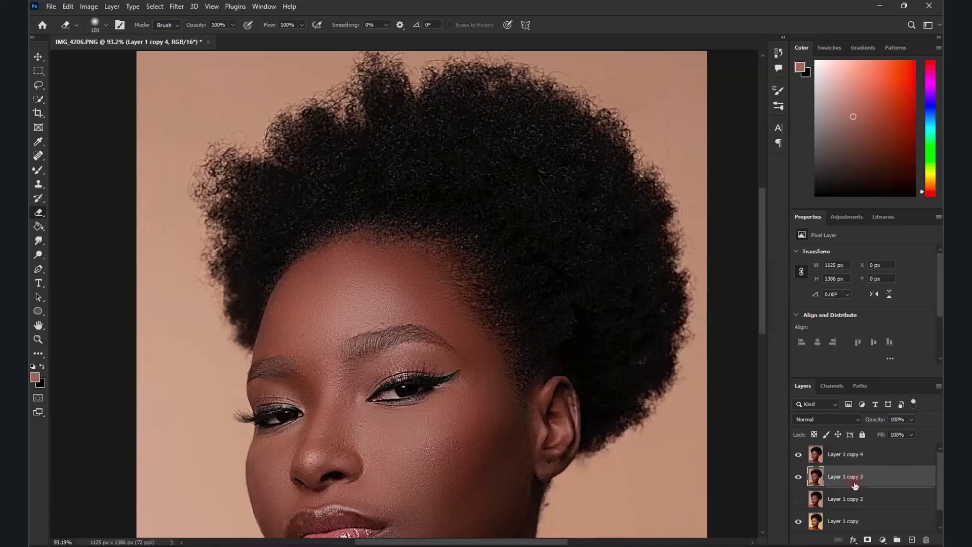
{"action": "left_click", "coordinate": [849, 452]}
{"action": "scroll", "coordinate": [436, 304], "scroll_direction": "down", "scroll_amount": 1}
{"action": "scroll", "coordinate": [425, 152], "scroll_direction": "up", "scroll_amount": 1}
Step: Open the Liquify filter and even out the afro's outline on the ear side with a size 100 Forward Warp brush
{"action": "left_click", "coordinate": [177, 6]}
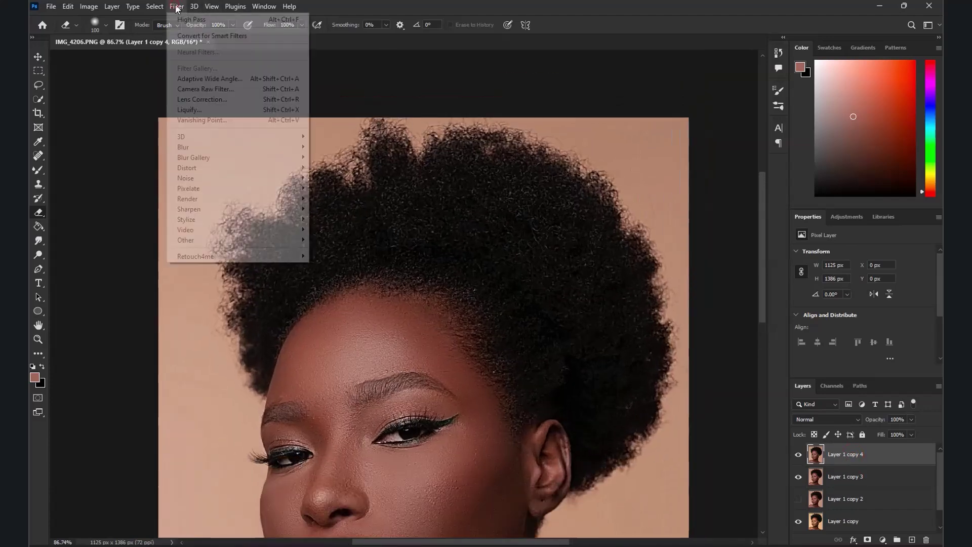
{"action": "left_click", "coordinate": [189, 109]}
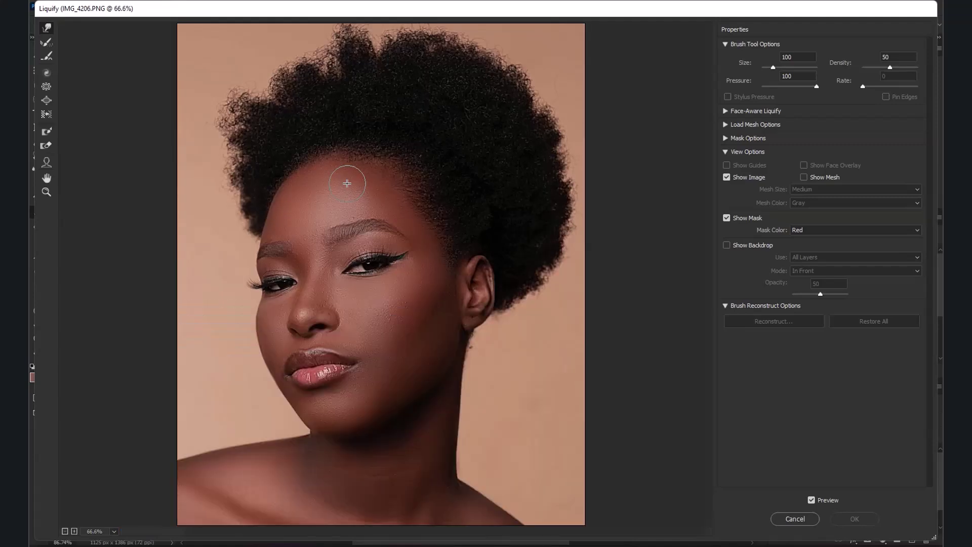
{"action": "scroll", "coordinate": [362, 53], "scroll_direction": "up", "scroll_amount": 1}
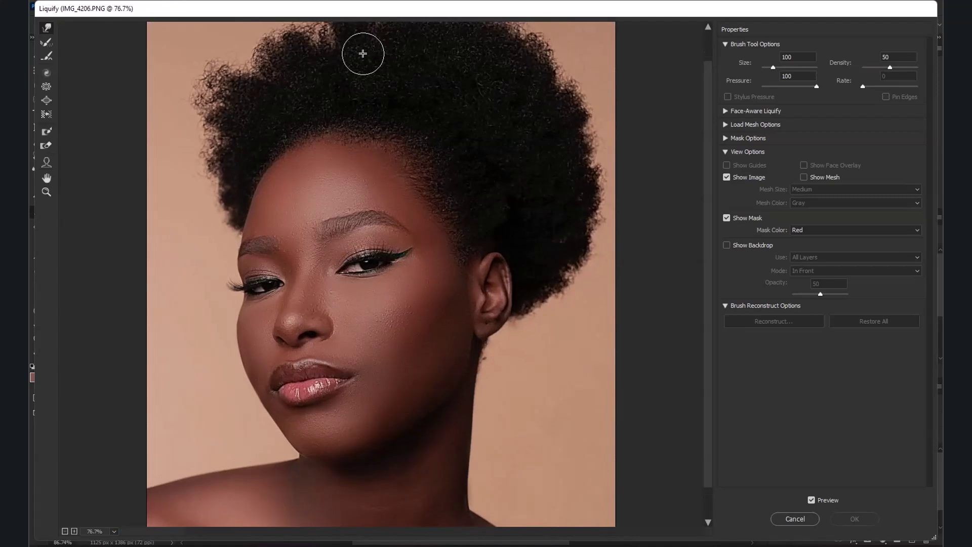
{"action": "left_click_drag", "start_coordinate": [708, 272], "coordinate": [686, 209]}
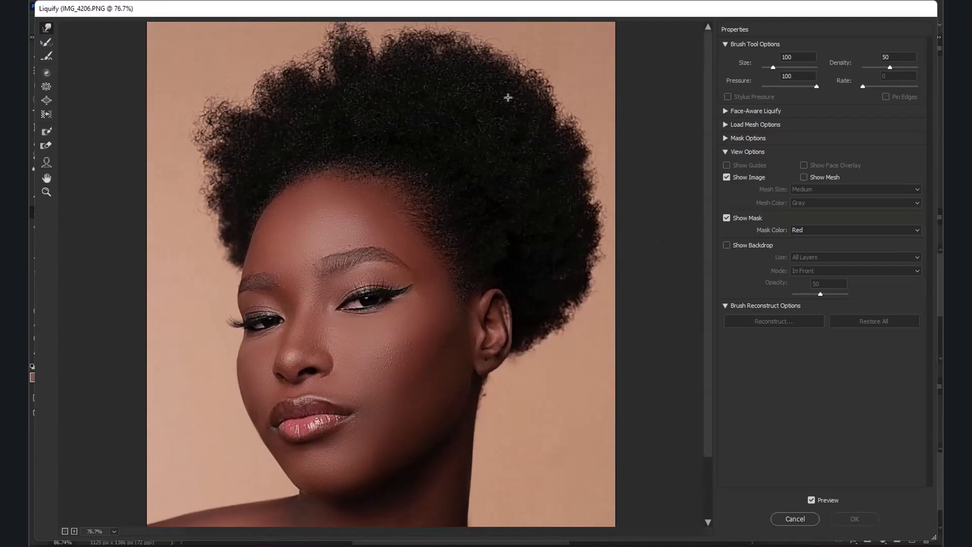
{"action": "left_click_drag", "start_coordinate": [547, 128], "coordinate": [564, 112]}
{"action": "mouse_move", "coordinate": [579, 167]}
{"action": "left_mouse_down"}
{"action": "mouse_move", "coordinate": [583, 199]}
{"action": "mouse_move", "coordinate": [587, 172]}
{"action": "left_mouse_up"}
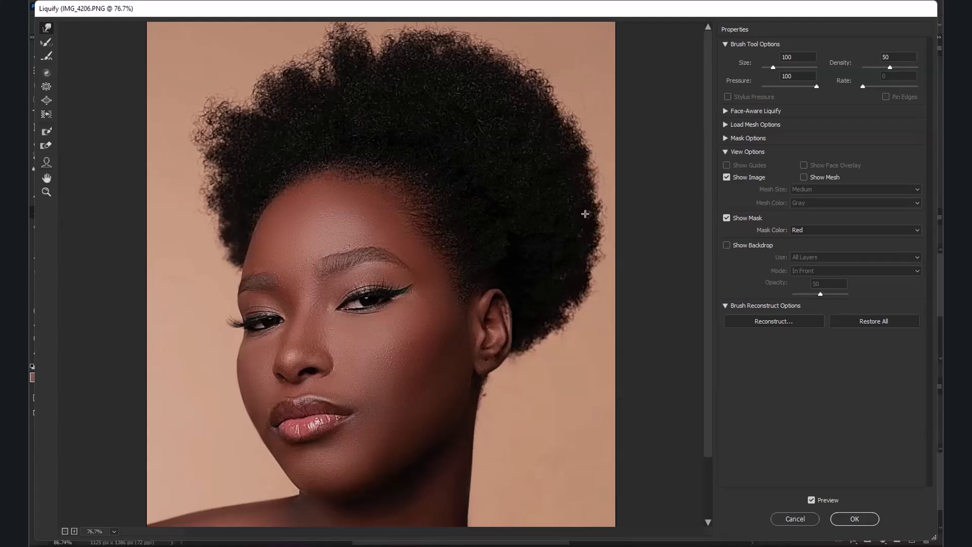
{"action": "left_click_drag", "start_coordinate": [594, 218], "coordinate": [592, 192]}
{"action": "left_click_drag", "start_coordinate": [587, 260], "coordinate": [569, 296]}
{"action": "left_click", "coordinate": [534, 326]}
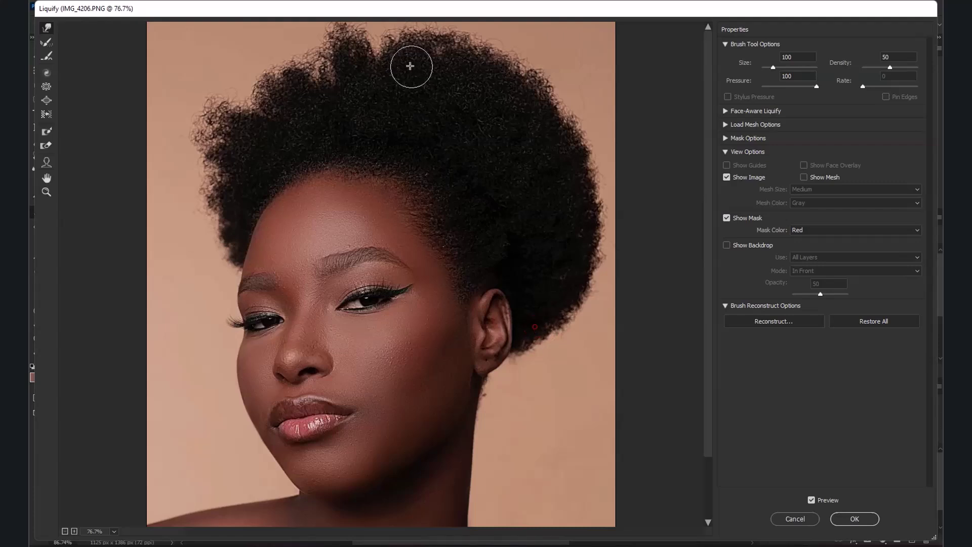
Step: Enlarge the warp brush to 175 and round out the gaps in the afro across the crown and far side
{"action": "key", "text": "bracketright"}
{"action": "key", "text": "bracketright"}
{"action": "key", "text": "bracketright"}
{"action": "mouse_move", "coordinate": [373, 60]}
{"action": "left_mouse_down"}
{"action": "mouse_move", "coordinate": [381, 40]}
{"action": "mouse_move", "coordinate": [399, 39]}
{"action": "mouse_move", "coordinate": [374, 39]}
{"action": "left_mouse_up"}
{"action": "mouse_move", "coordinate": [330, 76]}
{"action": "left_mouse_down"}
{"action": "mouse_move", "coordinate": [324, 62]}
{"action": "mouse_move", "coordinate": [325, 76]}
{"action": "mouse_move", "coordinate": [318, 68]}
{"action": "left_mouse_up"}
{"action": "left_click_drag", "start_coordinate": [301, 78], "coordinate": [290, 62]}
{"action": "mouse_move", "coordinate": [265, 105]}
{"action": "left_mouse_down"}
{"action": "mouse_move", "coordinate": [246, 118]}
{"action": "mouse_move", "coordinate": [173, 108]}
{"action": "mouse_move", "coordinate": [195, 109]}
{"action": "left_mouse_up"}
{"action": "mouse_move", "coordinate": [193, 90]}
{"action": "left_mouse_down"}
{"action": "mouse_move", "coordinate": [205, 98]}
{"action": "mouse_move", "coordinate": [185, 150]}
{"action": "mouse_move", "coordinate": [195, 138]}
{"action": "left_mouse_up"}
{"action": "left_click_drag", "start_coordinate": [235, 170], "coordinate": [231, 138]}
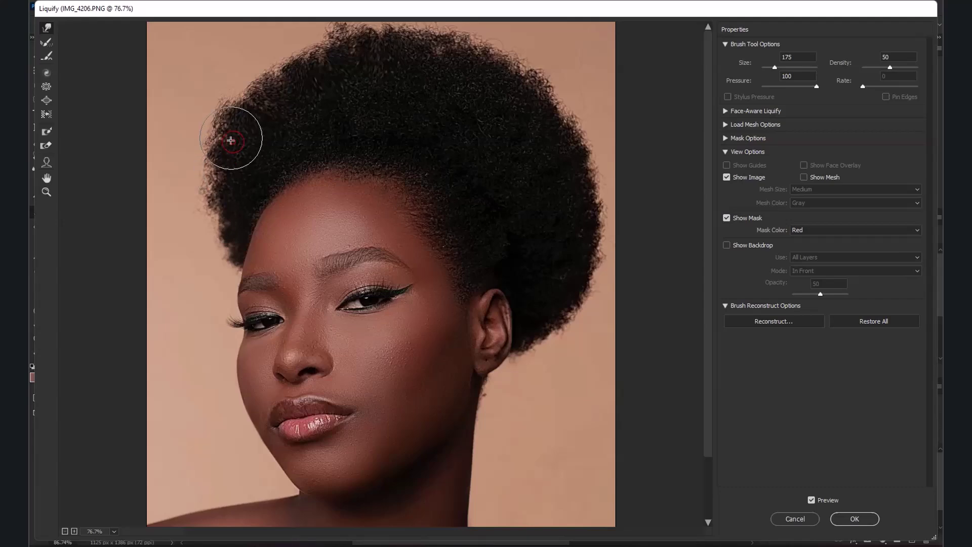
{"action": "key", "text": "ctrl+minus"}
{"action": "left_click_drag", "start_coordinate": [271, 89], "coordinate": [311, 48]}
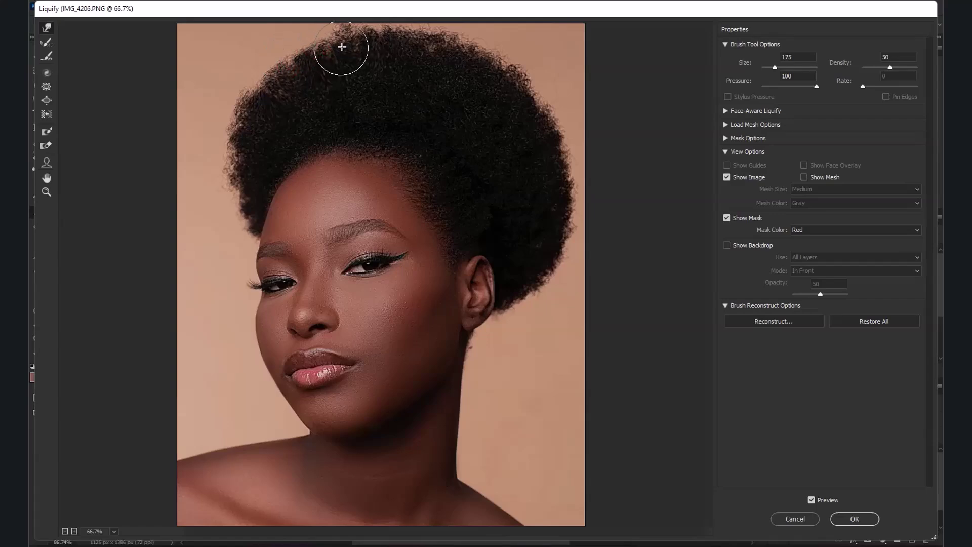
{"action": "key", "text": "ctrl+minus"}
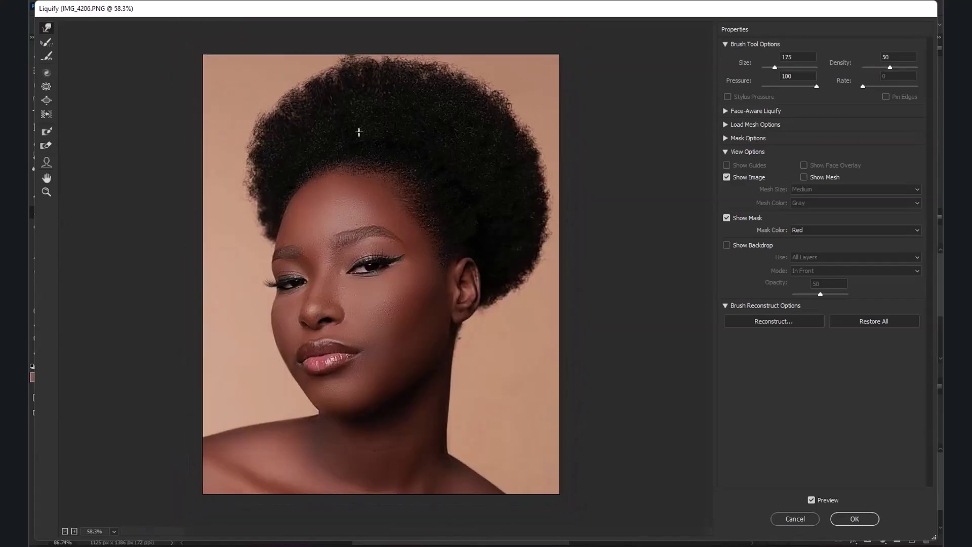
Step: Smooth the stray hair bump on the neck edge below the ear, reducing the warp brush to size 35
{"action": "key", "text": "ctrl+plus"}
{"action": "key", "text": "ctrl+plus"}
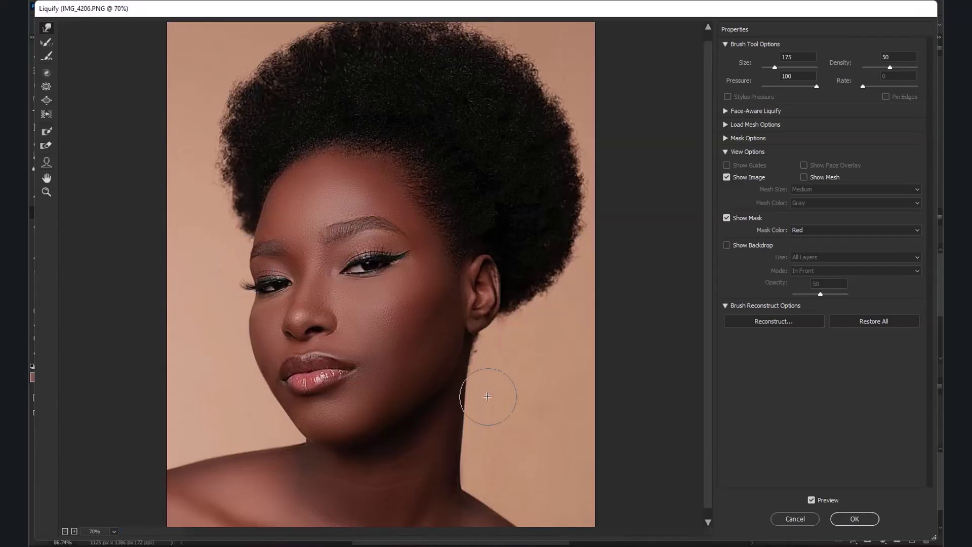
{"action": "key", "text": "ctrl+plus"}
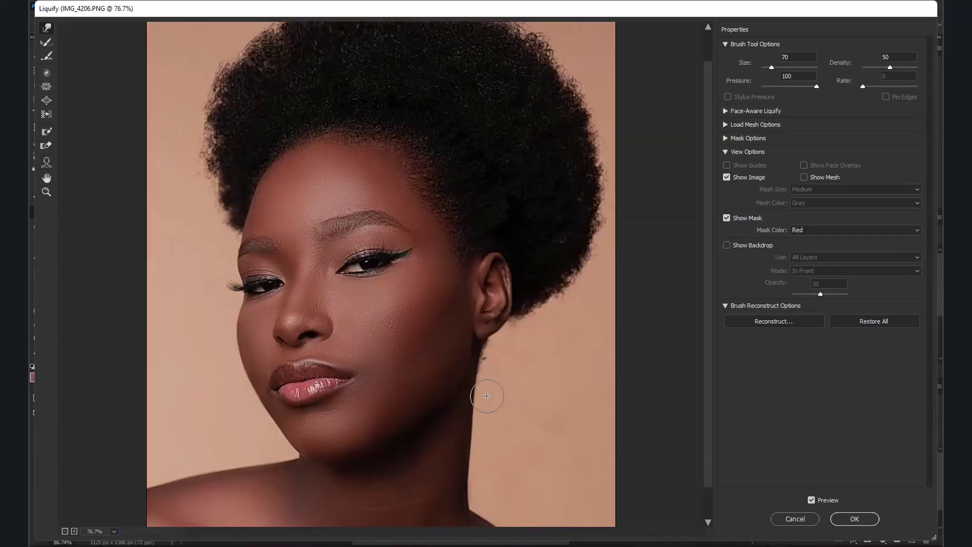
{"action": "key", "text": "ctrl+plus"}
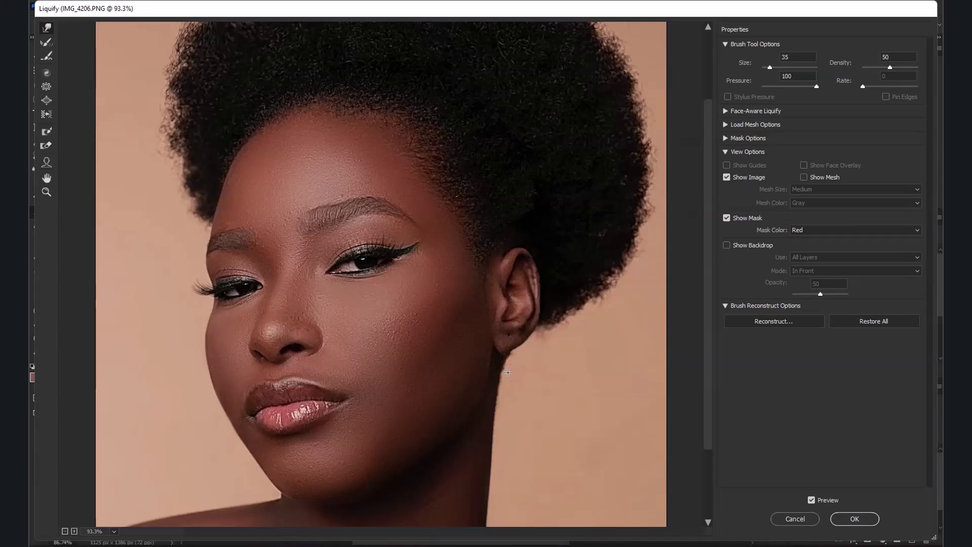
{"action": "scroll", "coordinate": [521, 374], "scroll_direction": "down", "scroll_amount": 4}
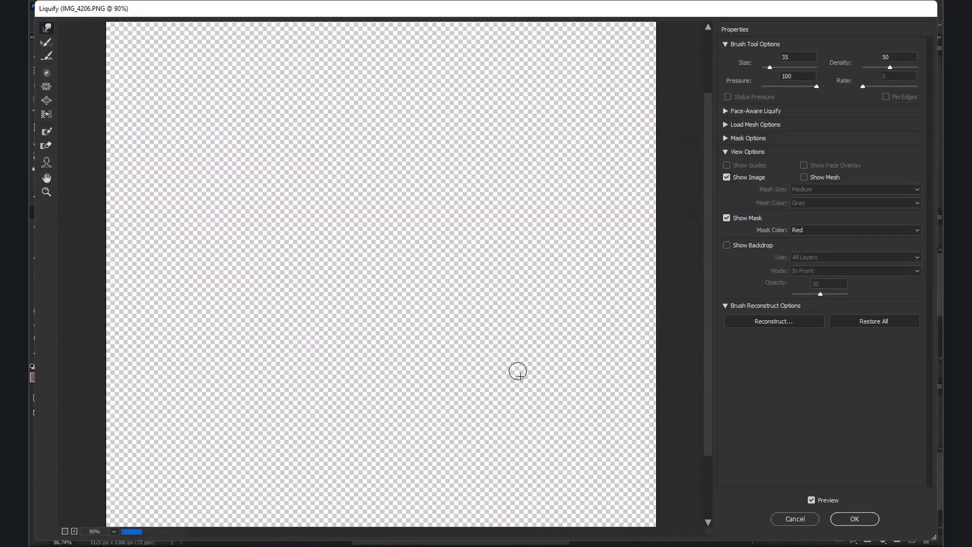
{"action": "scroll", "coordinate": [341, 54], "scroll_direction": "up", "scroll_amount": 3}
{"action": "key", "text": "ctrl+plus"}
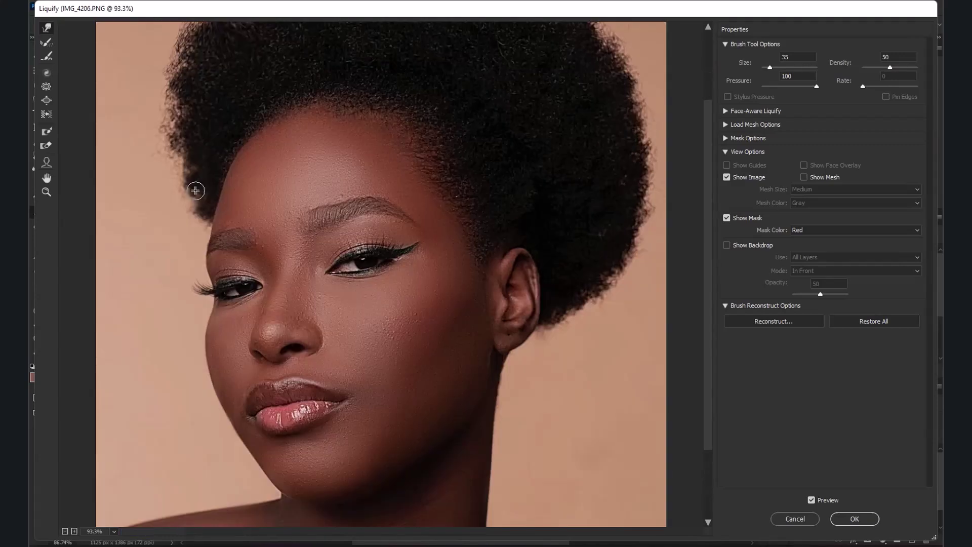
Step: Refine the hair outline beside the temple above the far eye with a size 80 warp brush
{"action": "key", "text": "bracketright"}
{"action": "key", "text": "bracketright"}
{"action": "key", "text": "bracketright"}
{"action": "scroll", "coordinate": [199, 192], "scroll_direction": "down", "scroll_amount": 1}
{"action": "scroll", "coordinate": [191, 169], "scroll_direction": "up", "scroll_amount": 1}
{"action": "left_click_drag", "start_coordinate": [196, 165], "coordinate": [179, 160]}
{"action": "mouse_move", "coordinate": [180, 108]}
{"action": "left_mouse_down"}
{"action": "mouse_move", "coordinate": [182, 160]}
{"action": "mouse_move", "coordinate": [178, 116]}
{"action": "left_mouse_up"}
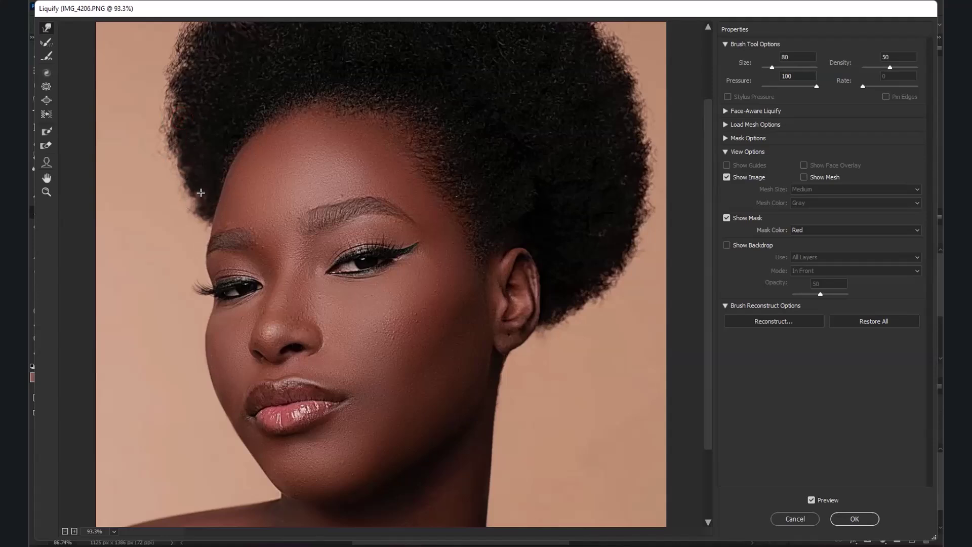
{"action": "left_click_drag", "start_coordinate": [197, 195], "coordinate": [184, 212]}
Step: Smooth the afro's upper outline from the far side to the crown with the size 80 warp brush
{"action": "scroll", "coordinate": [183, 215], "scroll_direction": "down", "scroll_amount": 3}
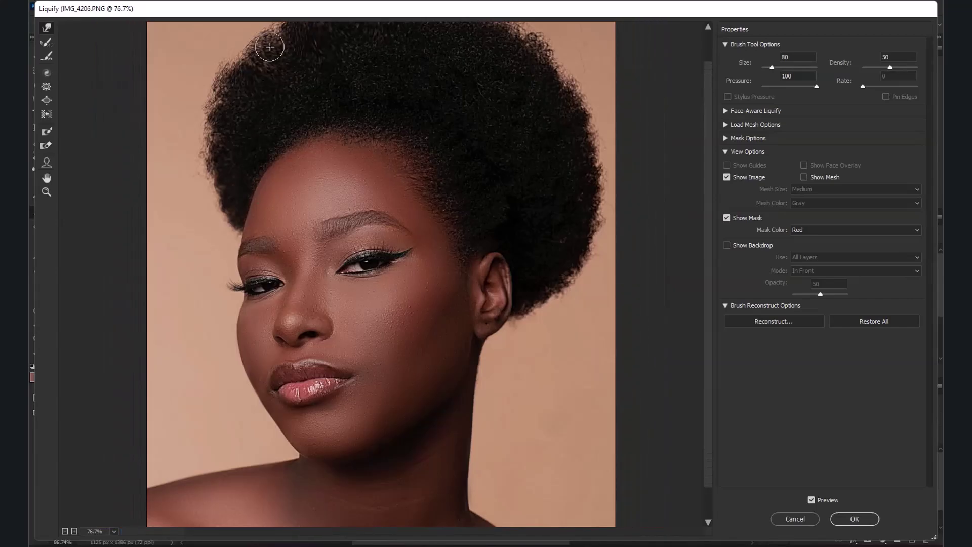
{"action": "scroll", "coordinate": [297, 123], "scroll_direction": "down", "scroll_amount": 1}
{"action": "left_click_drag", "start_coordinate": [286, 54], "coordinate": [331, 35]}
{"action": "scroll", "coordinate": [337, 137], "scroll_direction": "down", "scroll_amount": 1}
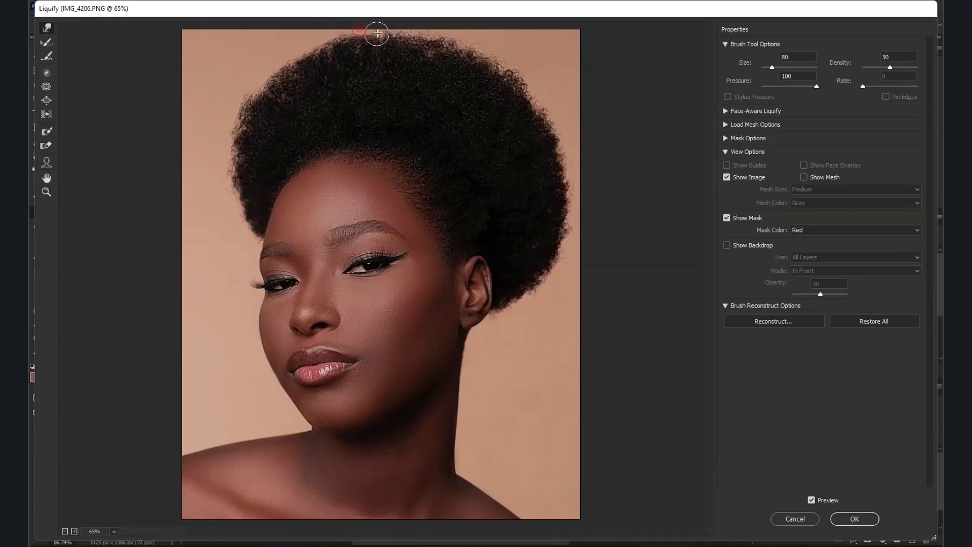
{"action": "mouse_move", "coordinate": [380, 48]}
{"action": "left_mouse_down"}
{"action": "mouse_move", "coordinate": [364, 25]}
{"action": "mouse_move", "coordinate": [397, 28]}
{"action": "mouse_move", "coordinate": [393, 46]}
{"action": "mouse_move", "coordinate": [356, 38]}
{"action": "mouse_move", "coordinate": [337, 48]}
{"action": "left_mouse_up"}
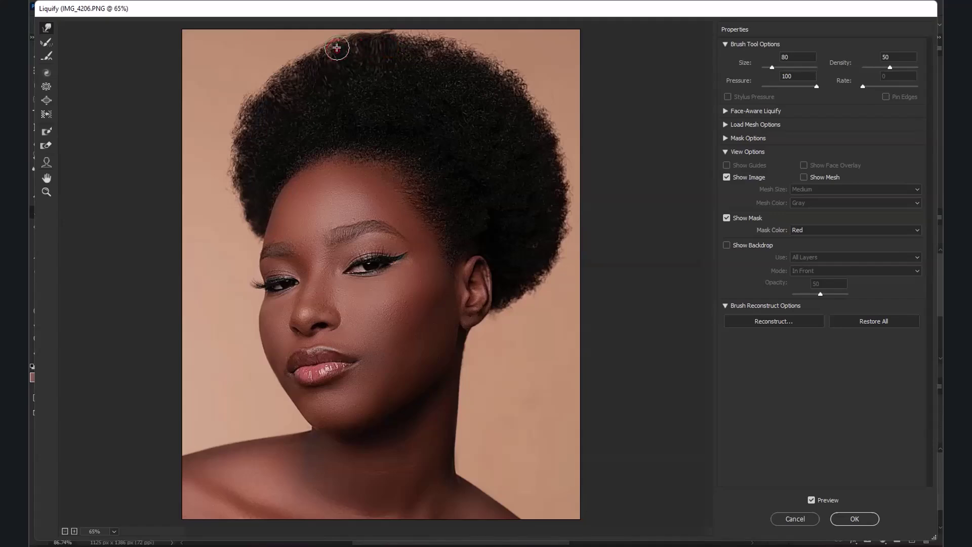
{"action": "mouse_move", "coordinate": [410, 53]}
{"action": "left_mouse_down"}
{"action": "mouse_move", "coordinate": [418, 47]}
{"action": "mouse_move", "coordinate": [400, 43]}
{"action": "left_mouse_up"}
{"action": "scroll", "coordinate": [350, 73], "scroll_direction": "down", "scroll_amount": 1}
{"action": "left_click_drag", "start_coordinate": [317, 58], "coordinate": [332, 49]}
{"action": "left_click_drag", "start_coordinate": [275, 90], "coordinate": [267, 94]}
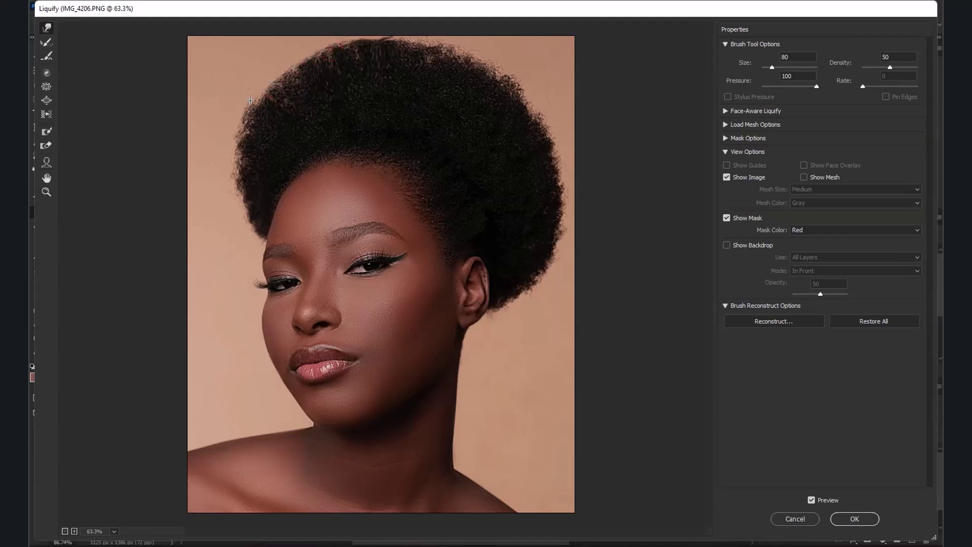
{"action": "left_click_drag", "start_coordinate": [286, 143], "coordinate": [258, 107]}
{"action": "scroll", "coordinate": [335, 160], "scroll_direction": "down", "scroll_amount": 1}
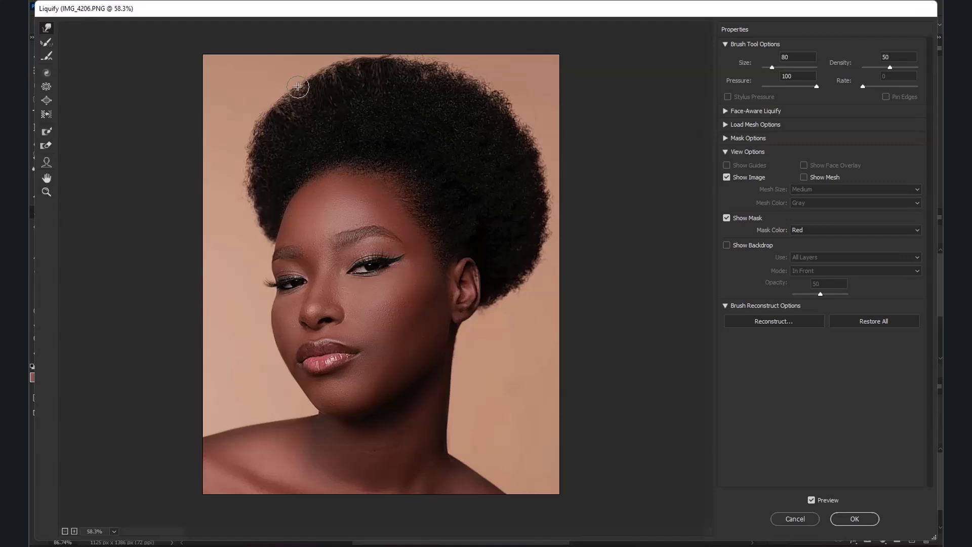
Step: Enlarge the warp brush to 175, fill out the afro's far-side outline, apply Liquify and compare the layer before and after
{"action": "key", "text": "bracketright"}
{"action": "key", "text": "bracketright"}
{"action": "key", "text": "bracketright"}
{"action": "mouse_move", "coordinate": [298, 86]}
{"action": "left_mouse_down"}
{"action": "mouse_move", "coordinate": [276, 103]}
{"action": "mouse_move", "coordinate": [283, 89]}
{"action": "mouse_move", "coordinate": [319, 74]}
{"action": "mouse_move", "coordinate": [304, 83]}
{"action": "left_mouse_up"}
{"action": "mouse_move", "coordinate": [274, 114]}
{"action": "left_mouse_down"}
{"action": "mouse_move", "coordinate": [253, 137]}
{"action": "mouse_move", "coordinate": [254, 159]}
{"action": "left_mouse_up"}
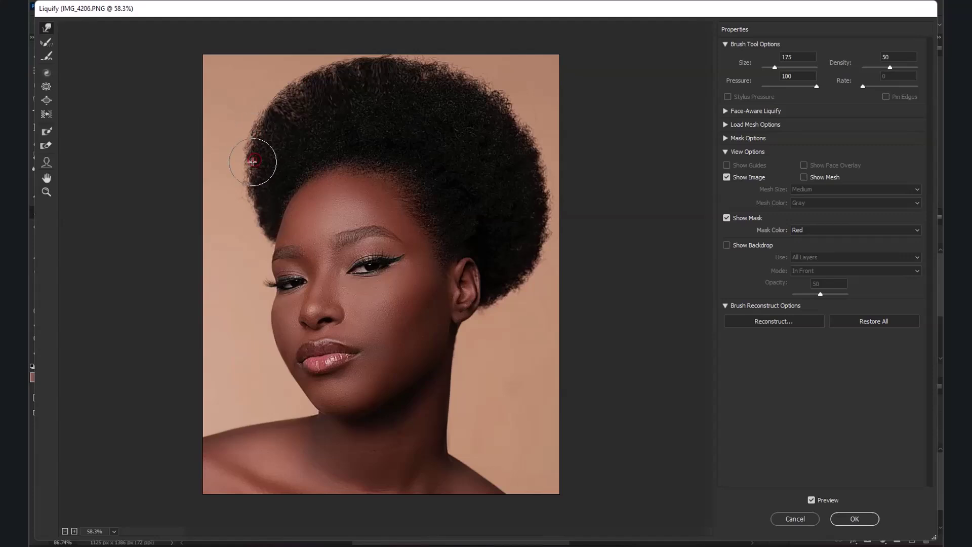
{"action": "left_click_drag", "start_coordinate": [260, 205], "coordinate": [256, 210]}
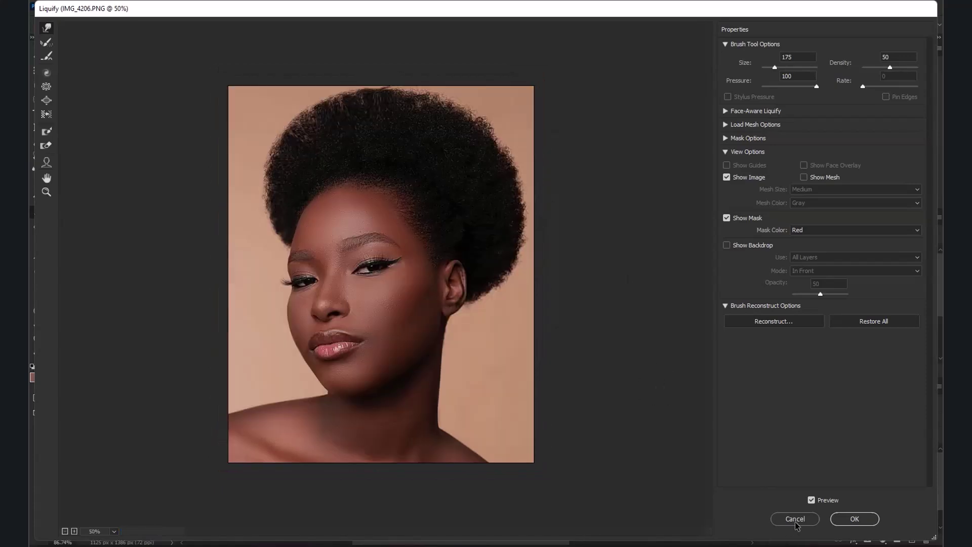
{"action": "left_click", "coordinate": [855, 518]}
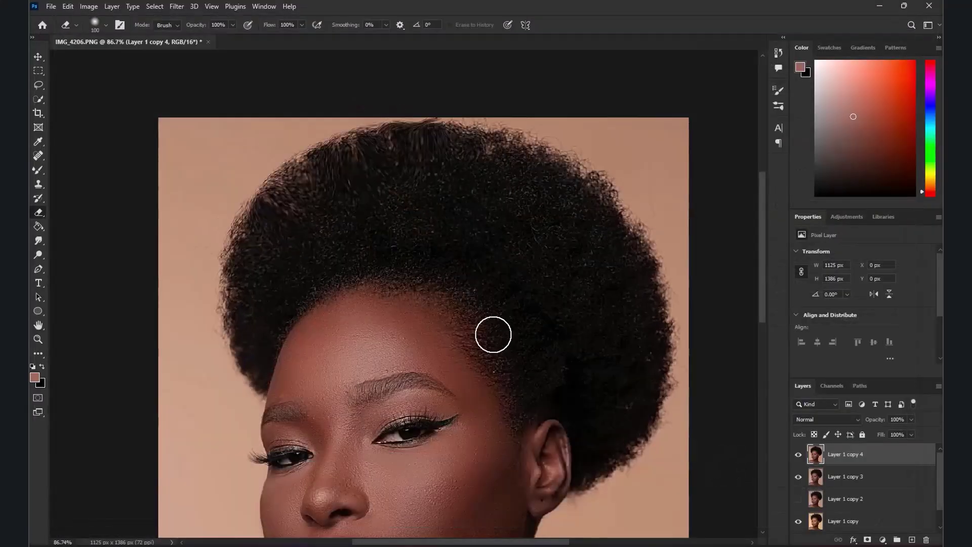
{"action": "scroll", "coordinate": [412, 165], "scroll_direction": "down", "scroll_amount": 5}
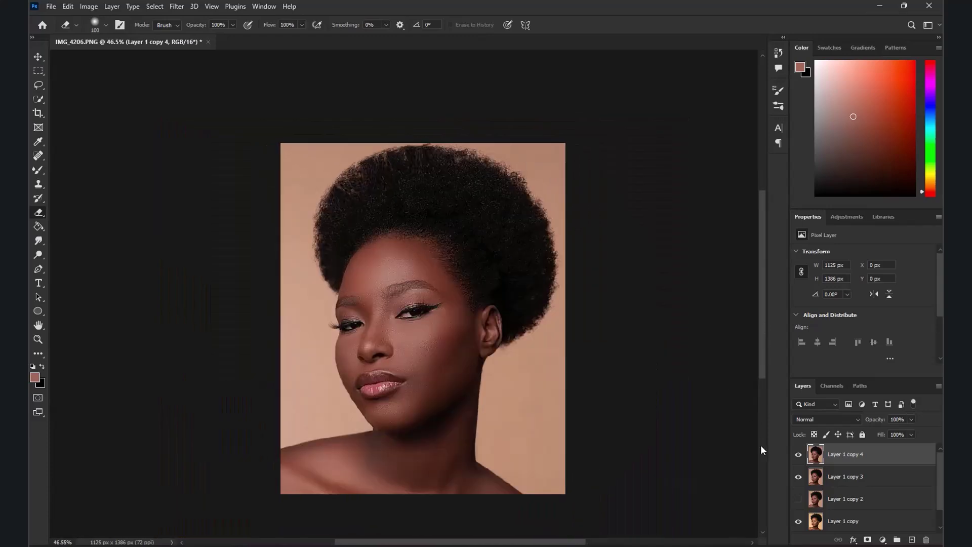
{"action": "left_click", "coordinate": [798, 456]}
{"action": "left_click", "coordinate": [798, 455]}
Step: Lasso a curved patch of dense hair above the forehead and copy it to a new layer
{"action": "scroll", "coordinate": [399, 147], "scroll_direction": "up", "scroll_amount": 4}
{"action": "scroll", "coordinate": [357, 190], "scroll_direction": "up", "scroll_amount": 3}
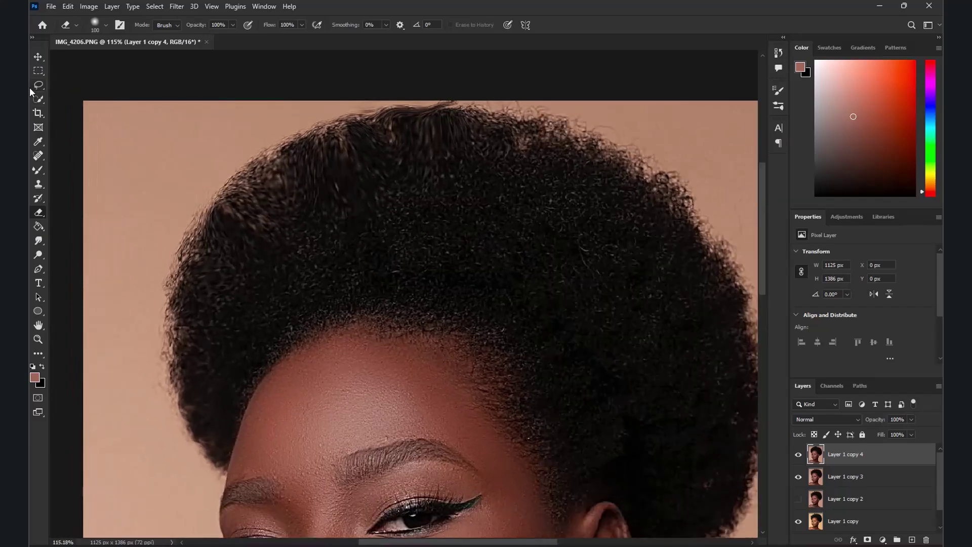
{"action": "key", "text": "l"}
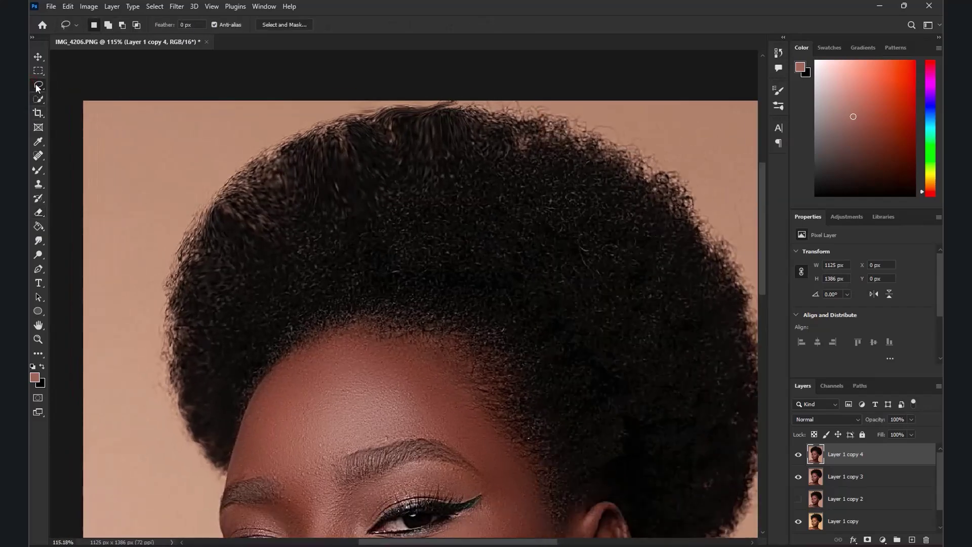
{"action": "left_click_drag", "start_coordinate": [37, 87], "coordinate": [71, 87]}
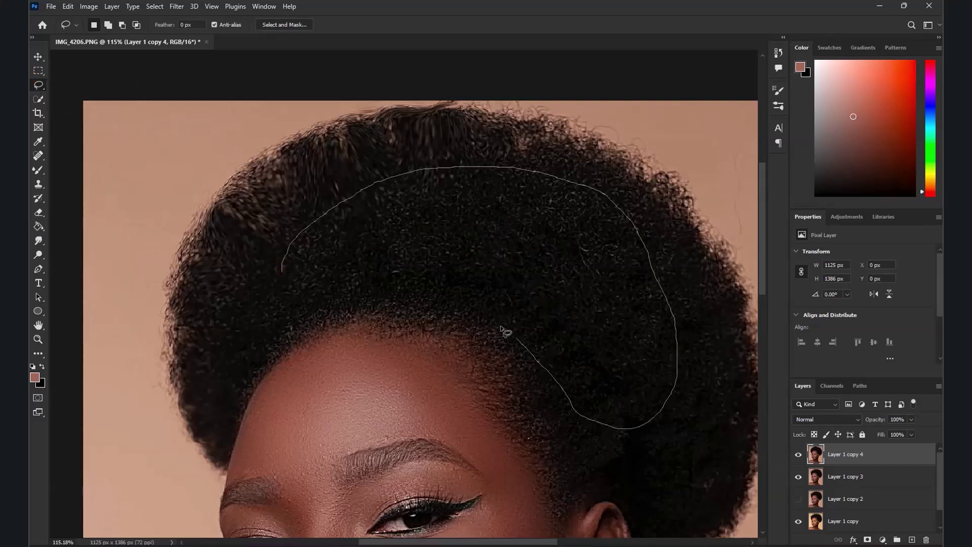
{"action": "left_click_drag", "start_coordinate": [303, 283], "coordinate": [303, 283]}
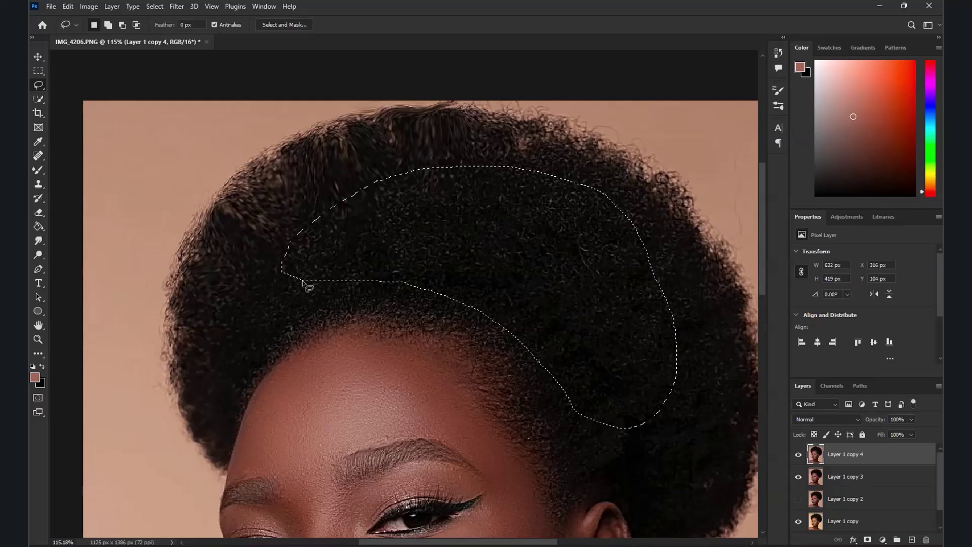
{"action": "key", "text": "ctrl+j"}
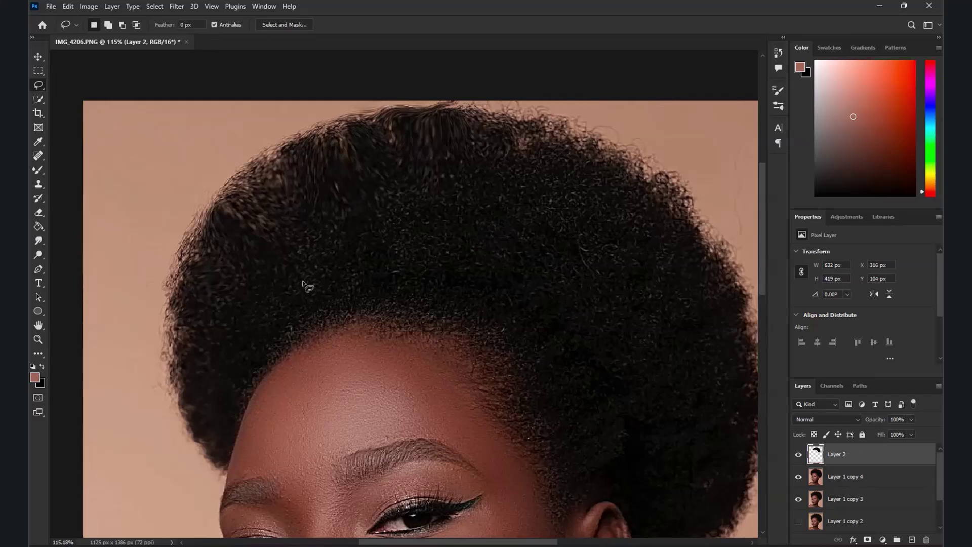
Step: Move the hair patch over the thin area on the afro's far side and rotate it to about -39.35°
{"action": "left_click", "coordinate": [39, 54]}
{"action": "left_click_drag", "start_coordinate": [498, 259], "coordinate": [390, 213]}
{"action": "left_click_drag", "start_coordinate": [177, 108], "coordinate": [167, 264]}
{"action": "left_click_drag", "start_coordinate": [260, 275], "coordinate": [237, 276]}
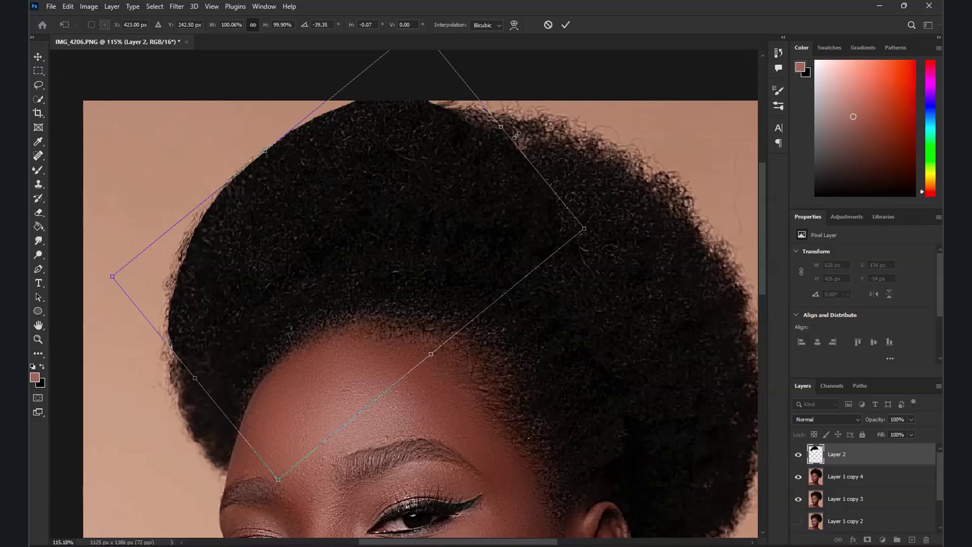
{"action": "left_click_drag", "start_coordinate": [510, 136], "coordinate": [514, 134]}
{"action": "left_click_drag", "start_coordinate": [432, 204], "coordinate": [419, 204]}
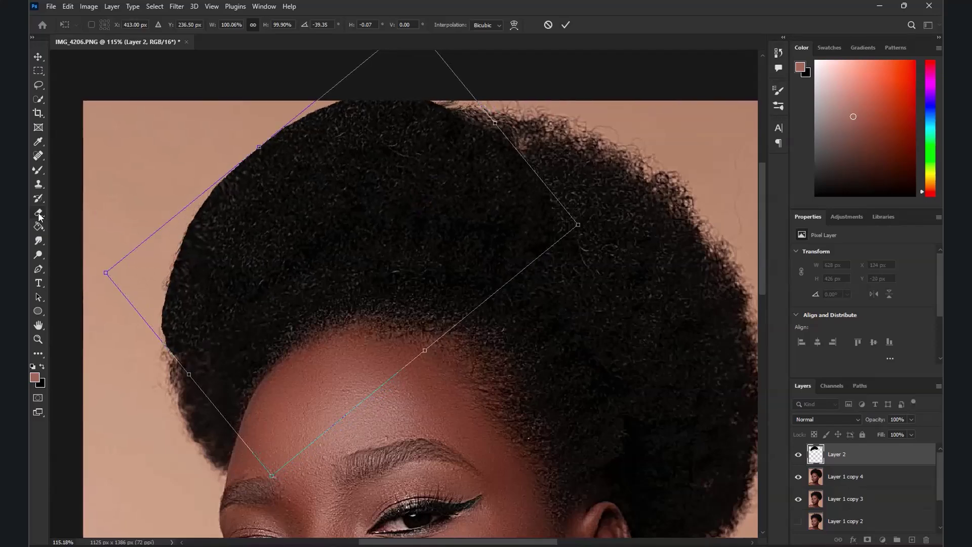
Step: Erase the hair patch's edges with a size 200 soft eraser to blend it into the surrounding hair
{"action": "left_click", "coordinate": [38, 212]}
{"action": "mouse_move", "coordinate": [161, 230]}
{"action": "left_mouse_down"}
{"action": "mouse_move", "coordinate": [201, 164]}
{"action": "mouse_move", "coordinate": [271, 116]}
{"action": "mouse_move", "coordinate": [322, 93]}
{"action": "mouse_move", "coordinate": [431, 86]}
{"action": "mouse_move", "coordinate": [386, 85]}
{"action": "mouse_move", "coordinate": [255, 127]}
{"action": "mouse_move", "coordinate": [156, 233]}
{"action": "mouse_move", "coordinate": [145, 307]}
{"action": "mouse_move", "coordinate": [160, 235]}
{"action": "mouse_move", "coordinate": [215, 152]}
{"action": "mouse_move", "coordinate": [249, 120]}
{"action": "mouse_move", "coordinate": [129, 315]}
{"action": "mouse_move", "coordinate": [154, 374]}
{"action": "mouse_move", "coordinate": [198, 362]}
{"action": "left_mouse_up"}
{"action": "key", "text": "bracketright"}
{"action": "key", "text": "bracketright"}
{"action": "key", "text": "bracketright"}
{"action": "key", "text": "bracketright"}
{"action": "left_click", "coordinate": [197, 362]}
{"action": "left_click", "coordinate": [238, 342]}
{"action": "mouse_move", "coordinate": [575, 234]}
{"action": "left_mouse_down"}
{"action": "mouse_move", "coordinate": [529, 143]}
{"action": "mouse_move", "coordinate": [555, 145]}
{"action": "mouse_move", "coordinate": [533, 127]}
{"action": "mouse_move", "coordinate": [572, 209]}
{"action": "mouse_move", "coordinate": [558, 247]}
{"action": "left_mouse_up"}
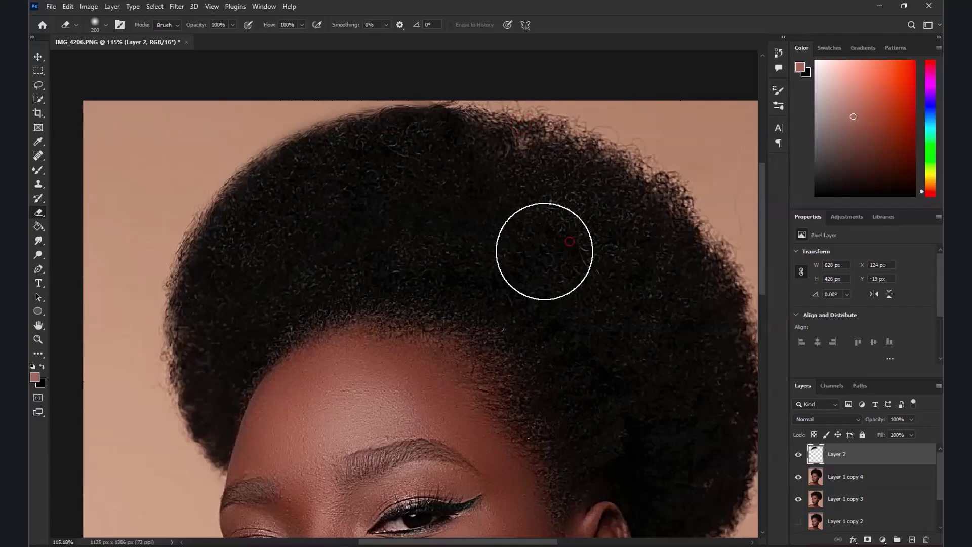
{"action": "scroll", "coordinate": [462, 234], "scroll_direction": "down", "scroll_amount": 5}
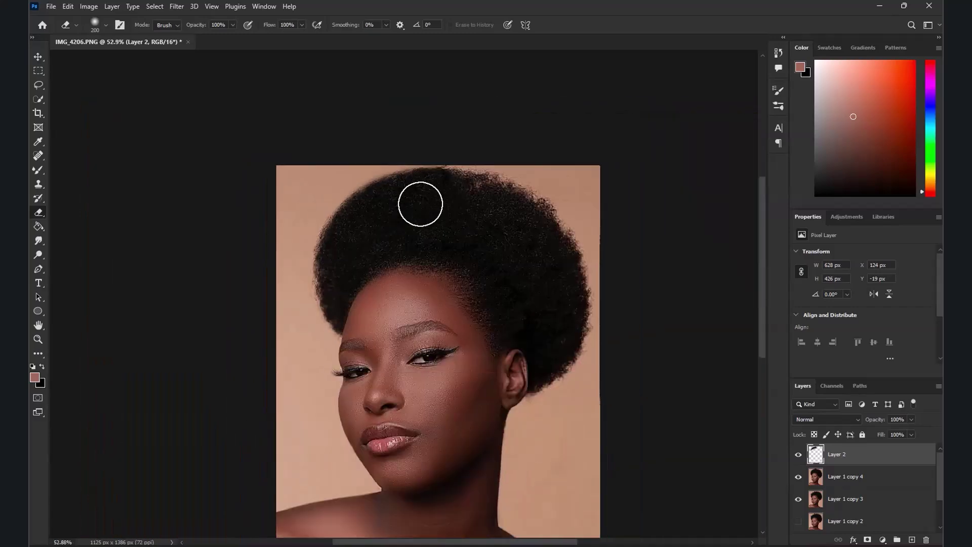
{"action": "left_click", "coordinate": [438, 150]}
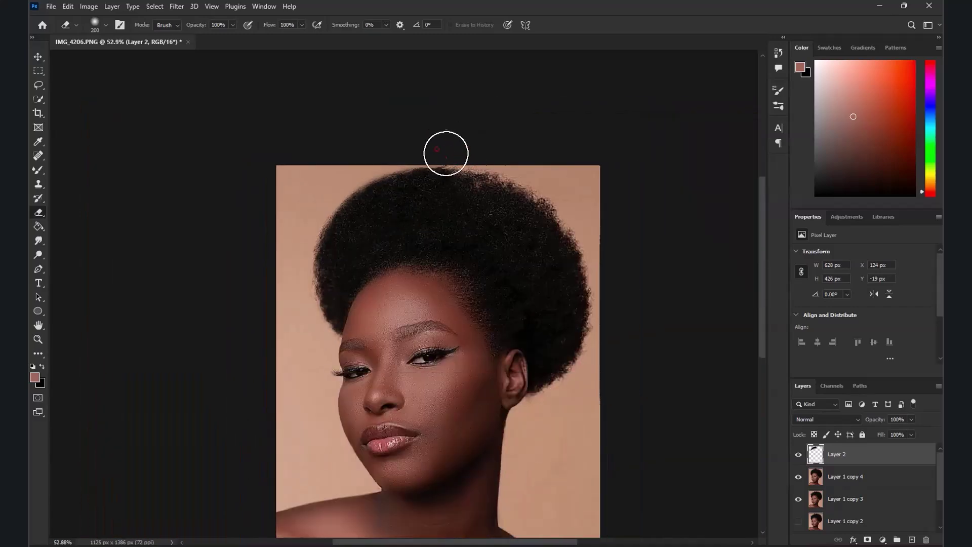
Step: Compare the hair with and without the patch, then merge Layer 2 down into Layer 1 copy 4
{"action": "scroll", "coordinate": [434, 249], "scroll_direction": "down", "scroll_amount": 2}
{"action": "scroll", "coordinate": [418, 239], "scroll_direction": "up", "scroll_amount": 3}
{"action": "scroll", "coordinate": [418, 239], "scroll_direction": "up", "scroll_amount": 2}
{"action": "left_click", "coordinate": [797, 456]}
{"action": "left_click", "coordinate": [797, 455]}
{"action": "left_click", "coordinate": [798, 455]}
{"action": "left_click", "coordinate": [798, 455]}
{"action": "scroll", "coordinate": [431, 276], "scroll_direction": "up", "scroll_amount": 1}
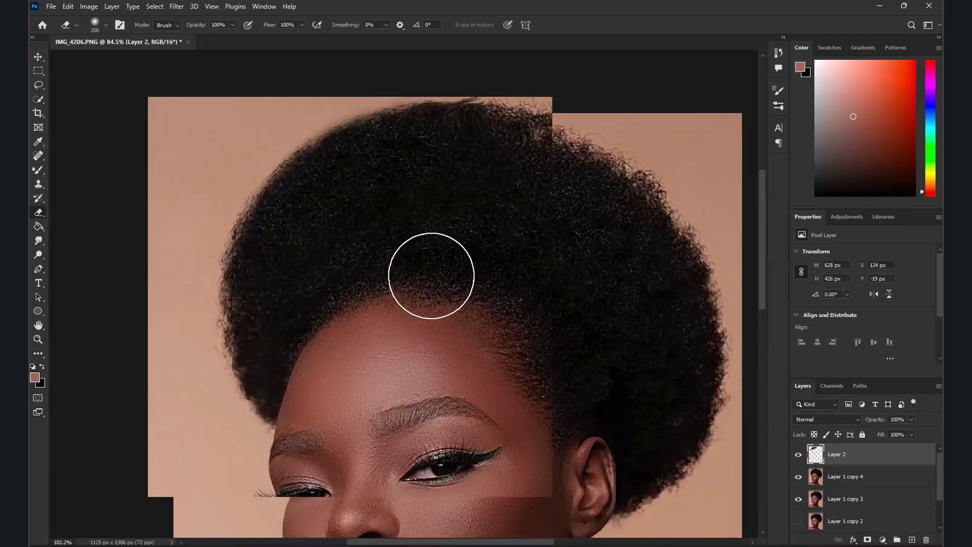
{"action": "key", "text": "Delete"}
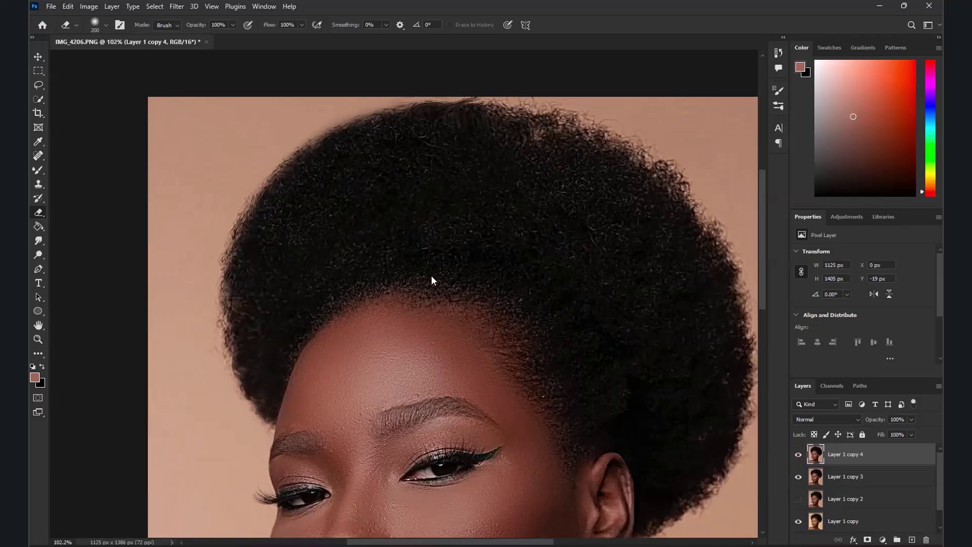
Step: Check the whole portrait and duplicate the merged layer as Layer 1 copy 5
{"action": "scroll", "coordinate": [431, 276], "scroll_direction": "down", "scroll_amount": 3}
{"action": "scroll", "coordinate": [445, 299], "scroll_direction": "up", "scroll_amount": 2}
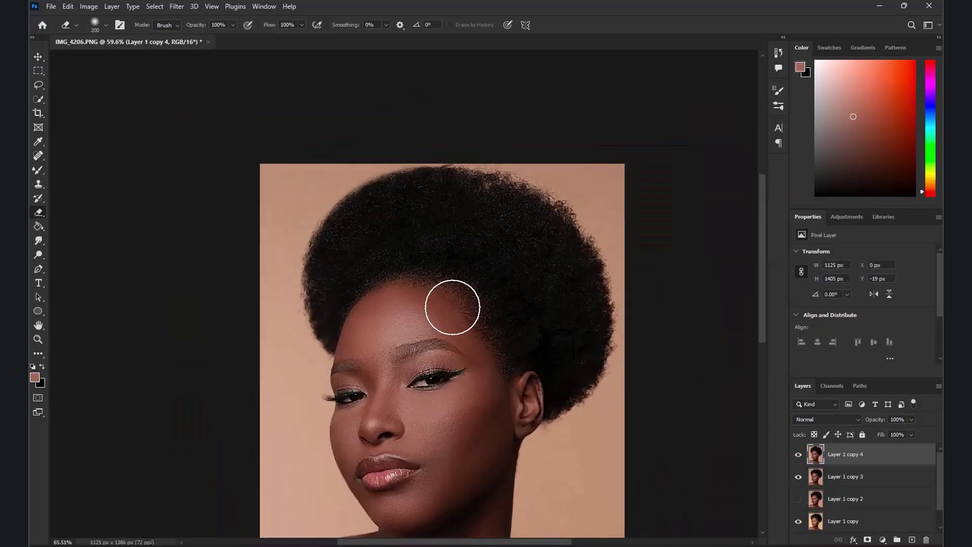
{"action": "scroll", "coordinate": [456, 281], "scroll_direction": "down", "scroll_amount": 2}
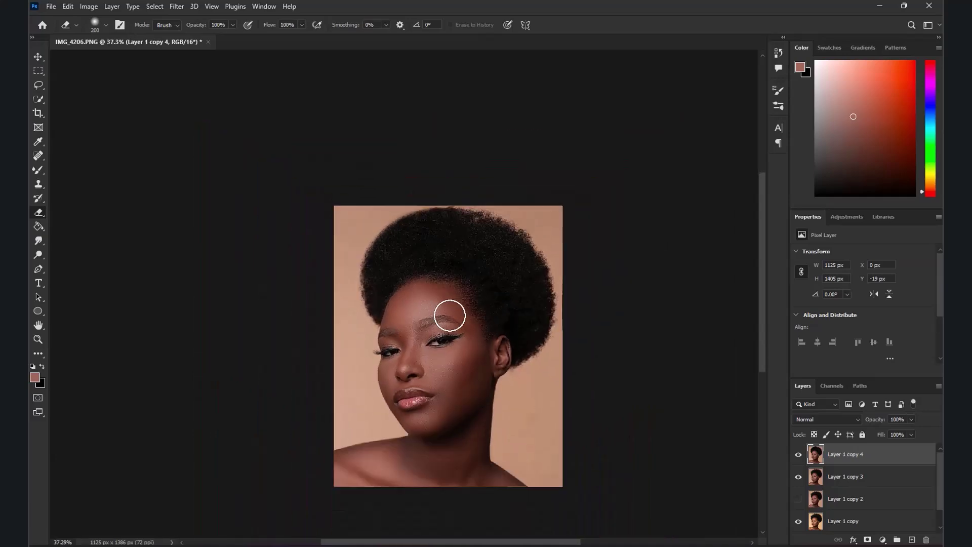
{"action": "scroll", "coordinate": [448, 309], "scroll_direction": "up", "scroll_amount": 2}
{"action": "scroll", "coordinate": [486, 303], "scroll_direction": "up", "scroll_amount": 1}
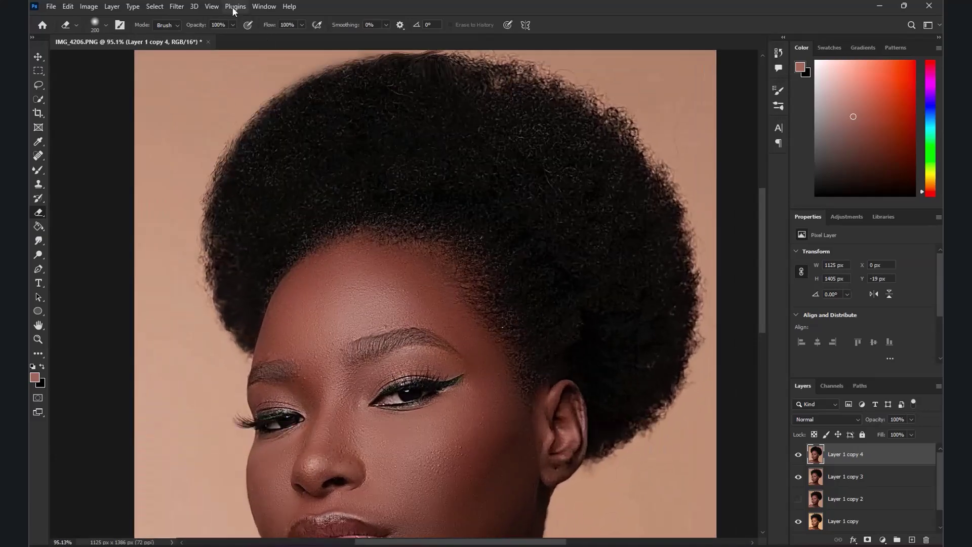
{"action": "scroll", "coordinate": [414, 195], "scroll_direction": "down", "scroll_amount": 1}
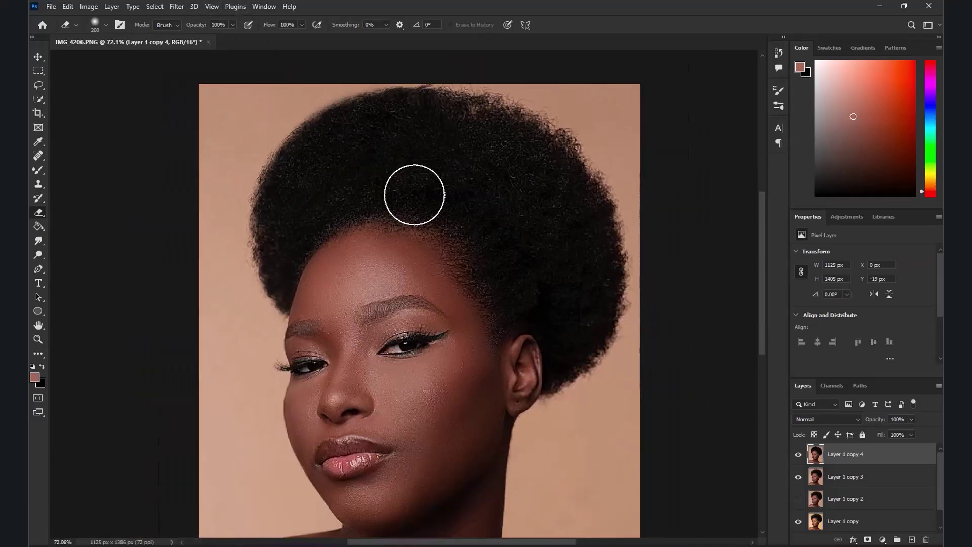
{"action": "right_click", "coordinate": [890, 458]}
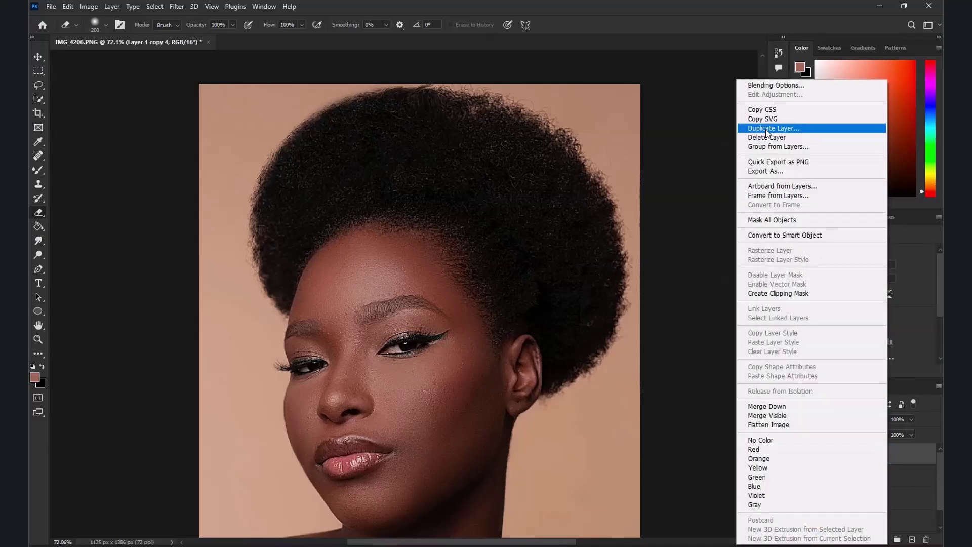
{"action": "left_click", "coordinate": [770, 128]}
{"action": "left_click", "coordinate": [575, 154]}
Step: Open Liquify on the duplicate and pull hairline strands onto the forehead with a size 35 Forward Warp brush
{"action": "scroll", "coordinate": [503, 201], "scroll_direction": "down", "scroll_amount": 1}
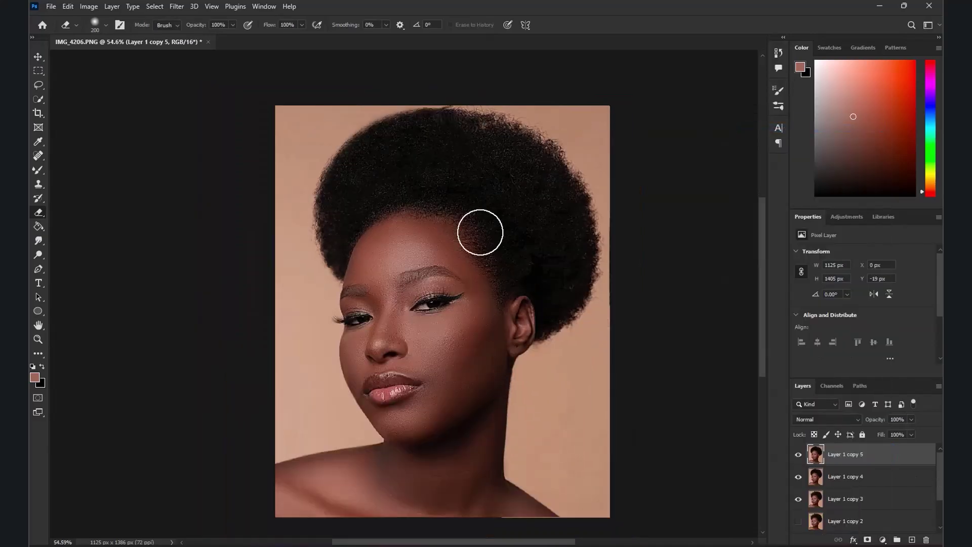
{"action": "scroll", "coordinate": [503, 202], "scroll_direction": "up", "scroll_amount": 1}
{"action": "left_click", "coordinate": [184, 8]}
{"action": "left_click", "coordinate": [181, 110]}
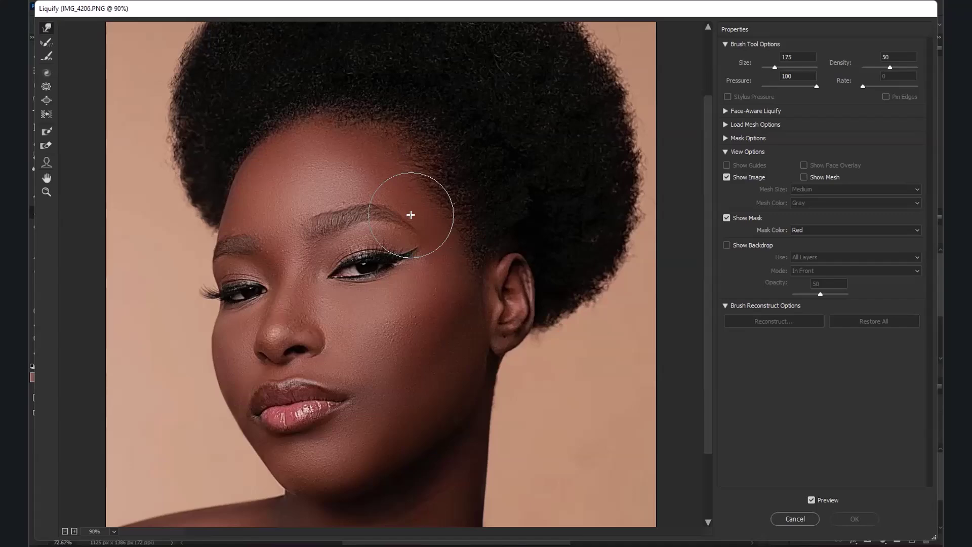
{"action": "key", "text": "ctrl+plus"}
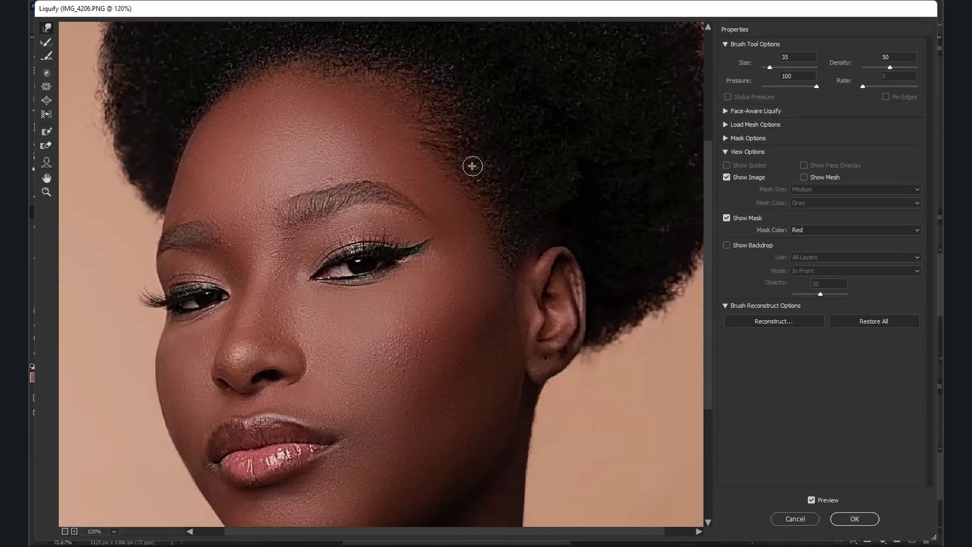
{"action": "left_click_drag", "start_coordinate": [455, 145], "coordinate": [382, 114]}
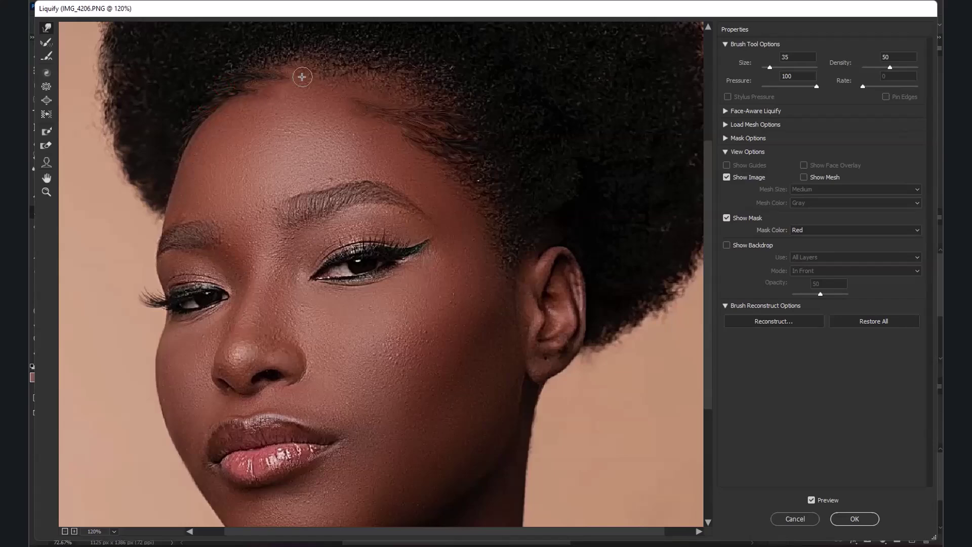
Step: Refine the edge hairs along the forehead and pull a thin strand down in front of the ear
{"action": "key", "text": "ctrl+minus"}
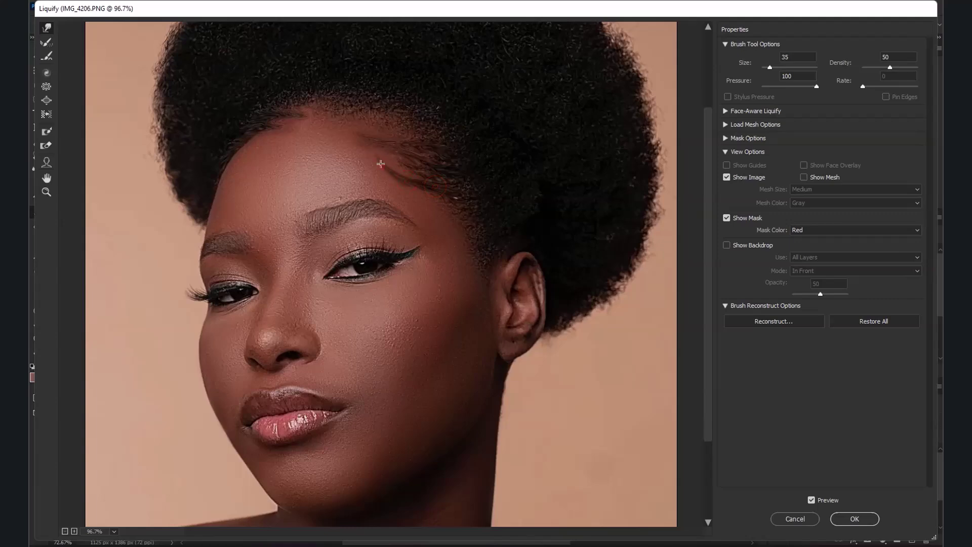
{"action": "scroll", "coordinate": [380, 180], "scroll_direction": "down", "scroll_amount": 1}
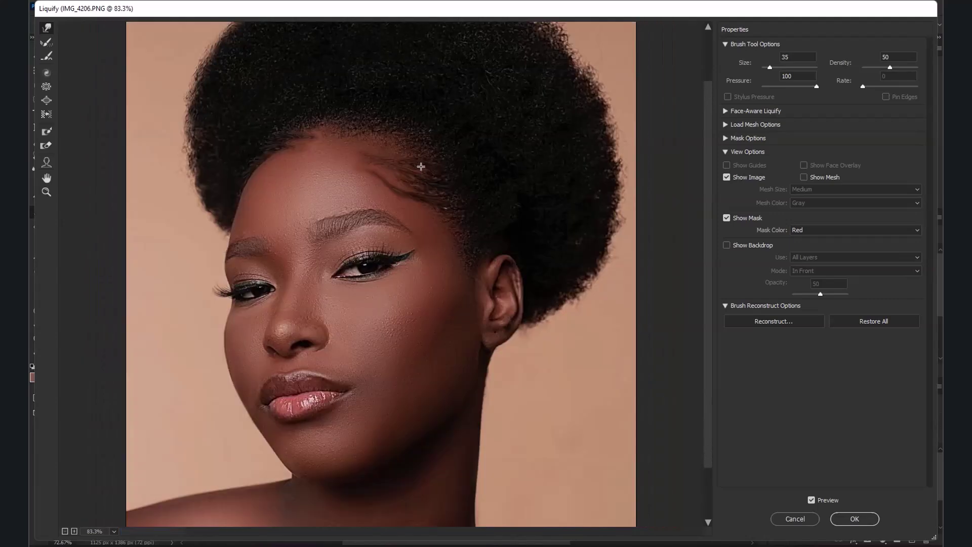
{"action": "scroll", "coordinate": [362, 147], "scroll_direction": "down", "scroll_amount": 1}
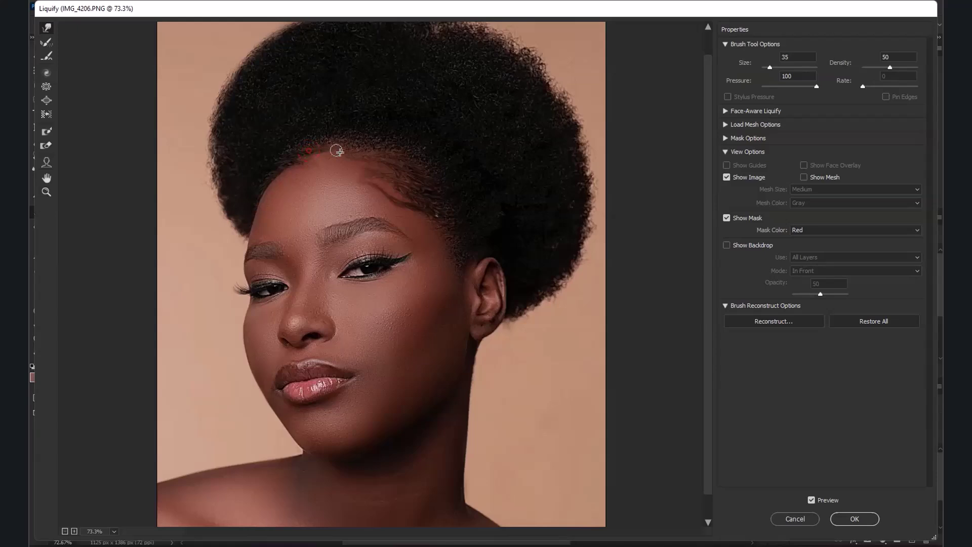
{"action": "scroll", "coordinate": [393, 202], "scroll_direction": "down", "scroll_amount": 3}
{"action": "scroll", "coordinate": [421, 228], "scroll_direction": "up", "scroll_amount": 4}
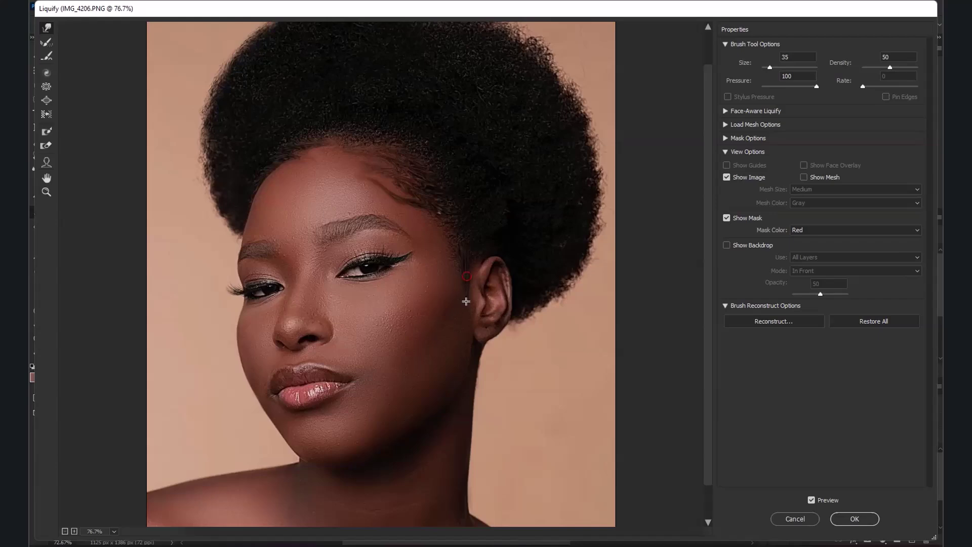
{"action": "scroll", "coordinate": [456, 330], "scroll_direction": "down", "scroll_amount": 3}
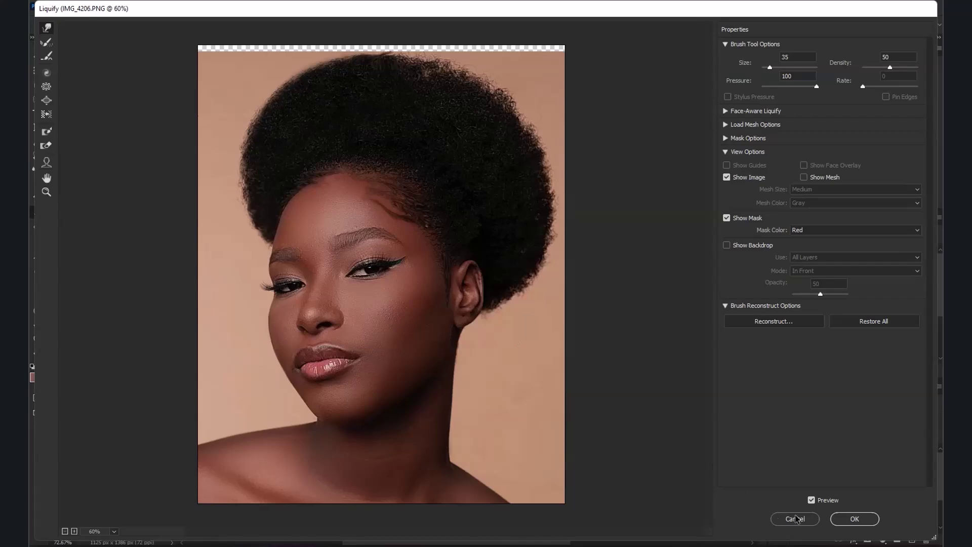
Step: Apply the Liquify reshaping and check the edge hairs against the whole portrait
{"action": "left_click", "coordinate": [856, 519]}
{"action": "scroll", "coordinate": [374, 278], "scroll_direction": "down", "scroll_amount": 3}
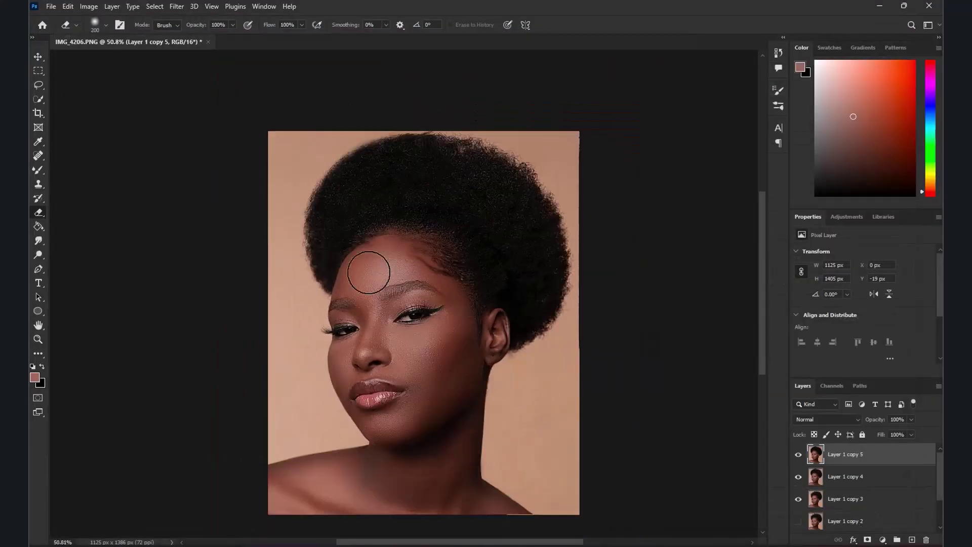
{"action": "scroll", "coordinate": [375, 299], "scroll_direction": "up", "scroll_amount": 5}
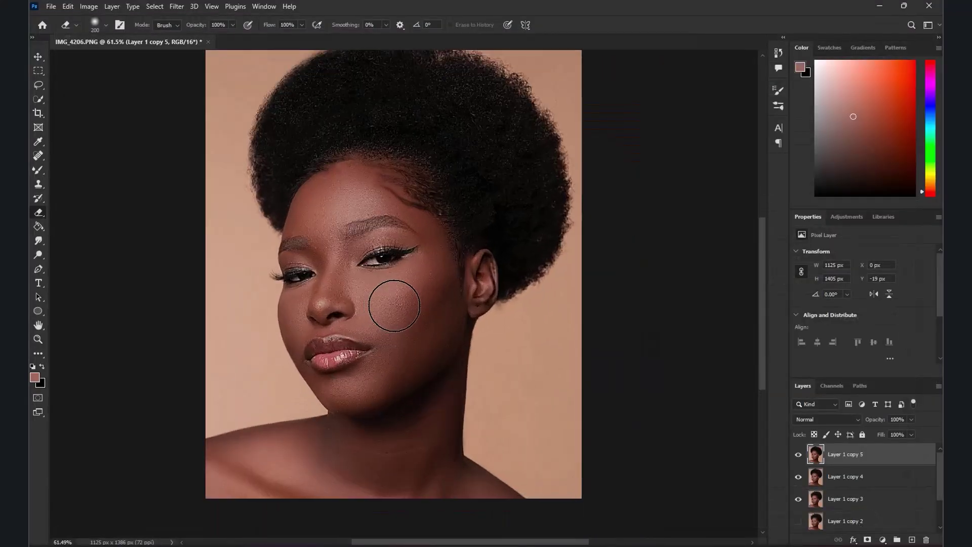
{"action": "scroll", "coordinate": [385, 299], "scroll_direction": "down", "scroll_amount": 1}
{"action": "scroll", "coordinate": [370, 288], "scroll_direction": "up", "scroll_amount": 5}
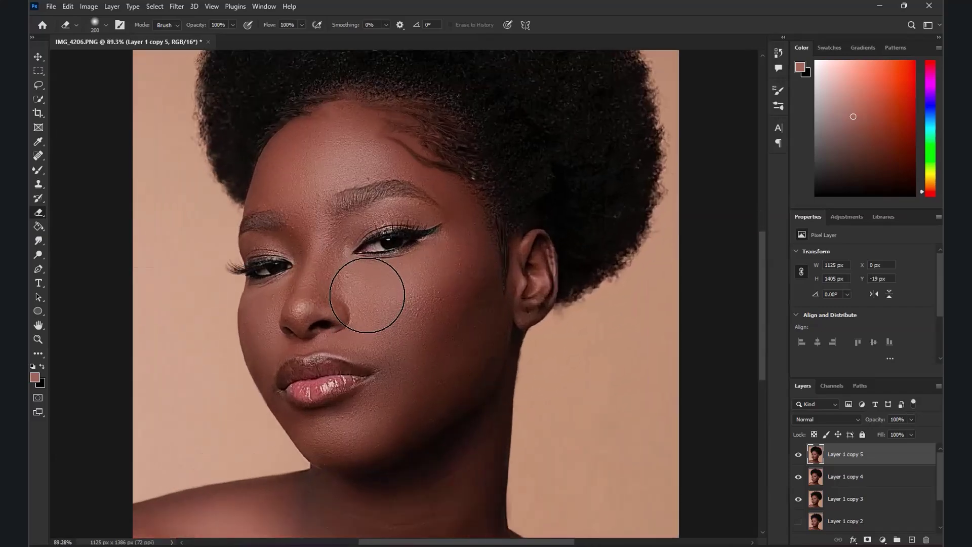
{"action": "scroll", "coordinate": [361, 309], "scroll_direction": "down", "scroll_amount": 3}
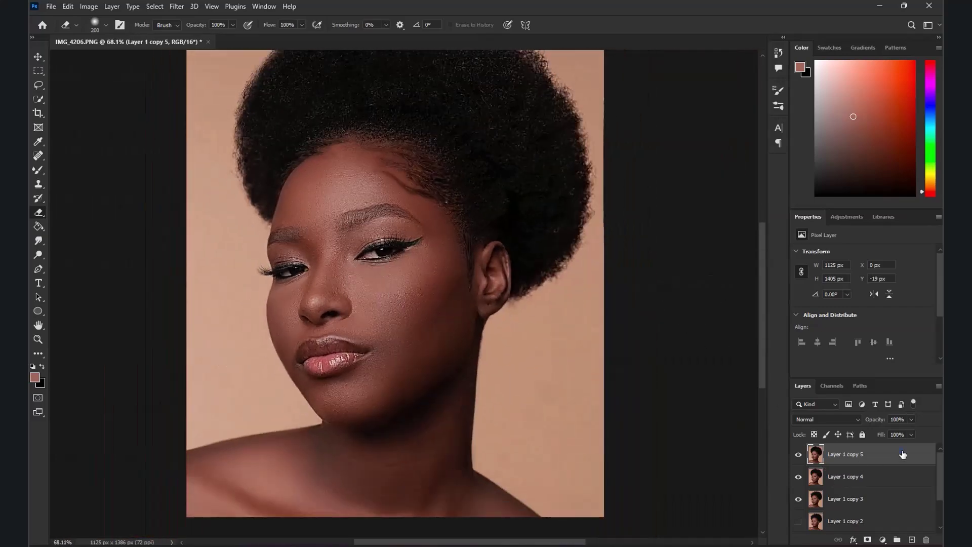
Step: Duplicate the liquified layer as Layer 1 copy 6
{"action": "right_click", "coordinate": [903, 454]}
{"action": "left_click", "coordinate": [760, 128]}
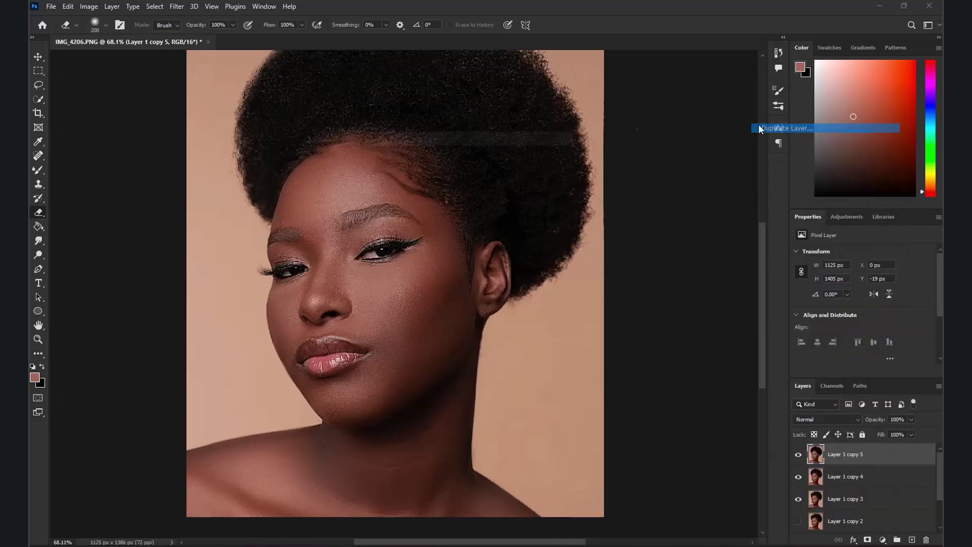
{"action": "left_click", "coordinate": [575, 154]}
Step: Brighten the cheek under the eye and the forehead with a size 300 Dodge brush, Midtones at 100% exposure
{"action": "scroll", "coordinate": [387, 299], "scroll_direction": "up", "scroll_amount": 3}
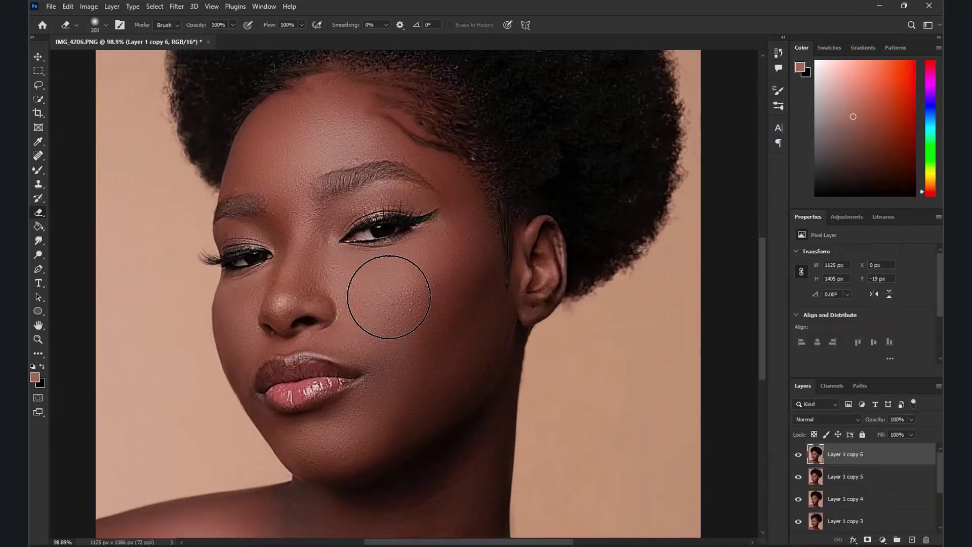
{"action": "scroll", "coordinate": [389, 297], "scroll_direction": "up", "scroll_amount": 3}
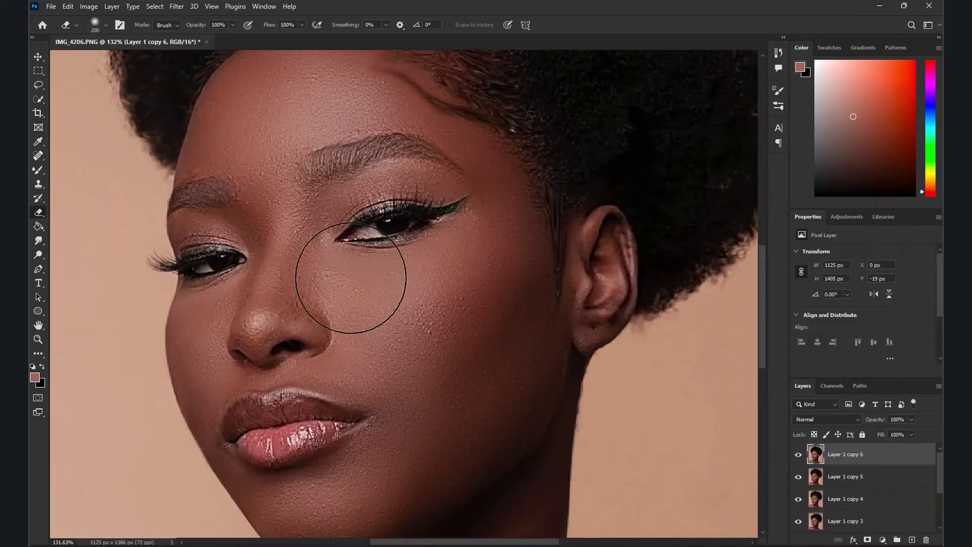
{"action": "left_click", "coordinate": [37, 254]}
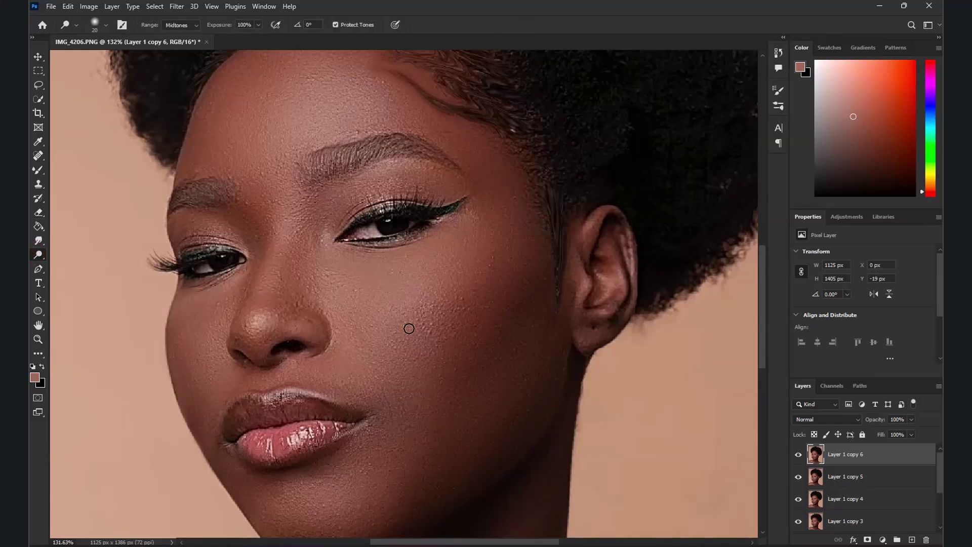
{"action": "key", "text": "bracketright"}
{"action": "key", "text": "bracketright"}
{"action": "key", "text": "bracketright"}
{"action": "key", "text": "bracketright"}
{"action": "key", "text": "bracketright"}
{"action": "key", "text": "bracketright"}
{"action": "key", "text": "bracketright"}
{"action": "key", "text": "bracketright"}
{"action": "key", "text": "bracketright"}
{"action": "key", "text": "bracketright"}
{"action": "key", "text": "bracketright"}
{"action": "key", "text": "bracketright"}
{"action": "key", "text": "bracketright"}
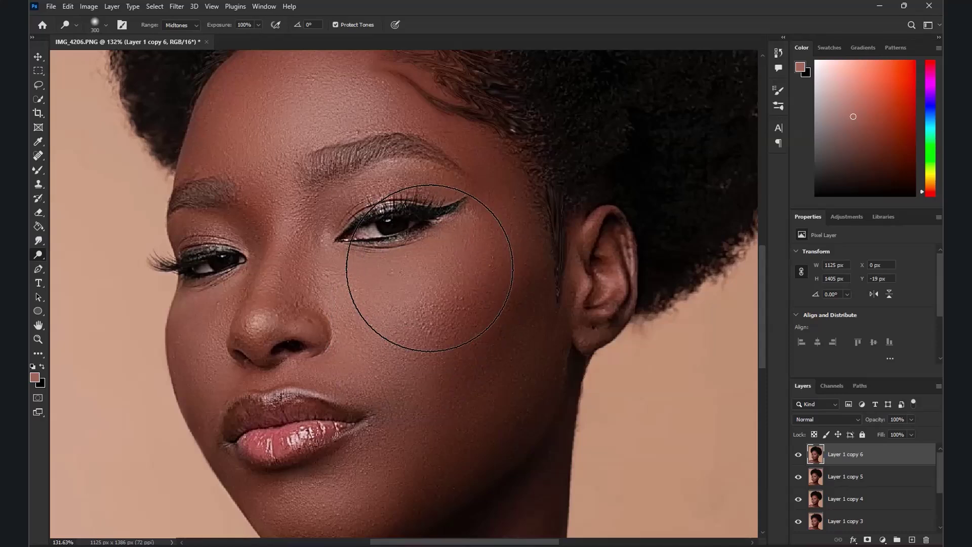
{"action": "left_click", "coordinate": [446, 282]}
{"action": "mouse_move", "coordinate": [388, 343]}
{"action": "left_mouse_down"}
{"action": "mouse_move", "coordinate": [427, 298]}
{"action": "mouse_move", "coordinate": [455, 235]}
{"action": "mouse_move", "coordinate": [378, 224]}
{"action": "left_mouse_up"}
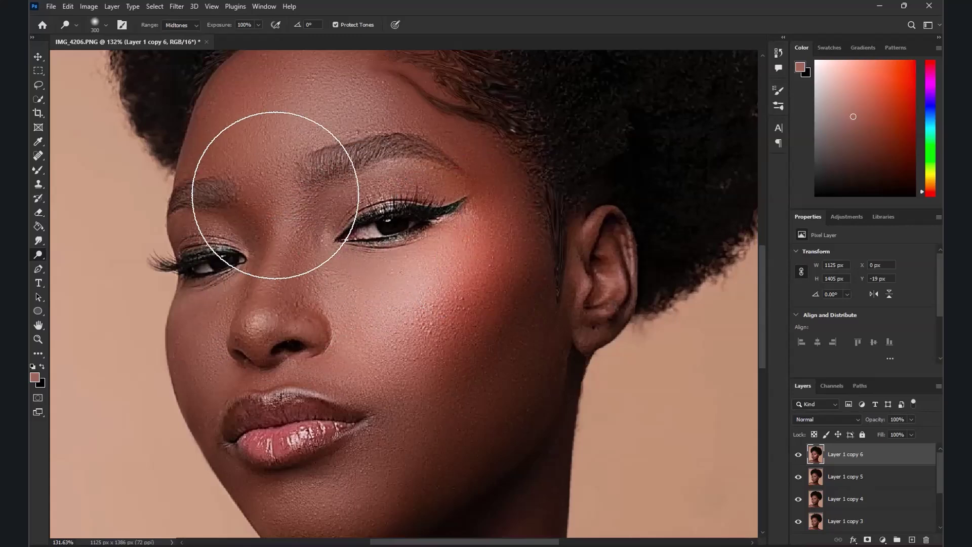
{"action": "scroll", "coordinate": [276, 187], "scroll_direction": "down", "scroll_amount": 2}
{"action": "scroll", "coordinate": [324, 152], "scroll_direction": "down", "scroll_amount": 4}
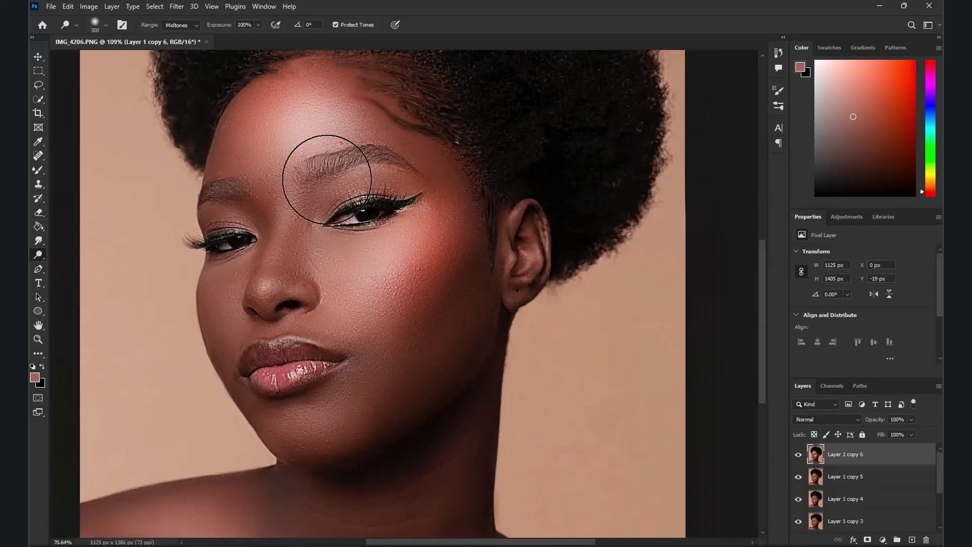
Step: Dodge a highlight along the bridge of the nose with a size 150 brush
{"action": "scroll", "coordinate": [319, 258], "scroll_direction": "up", "scroll_amount": 2}
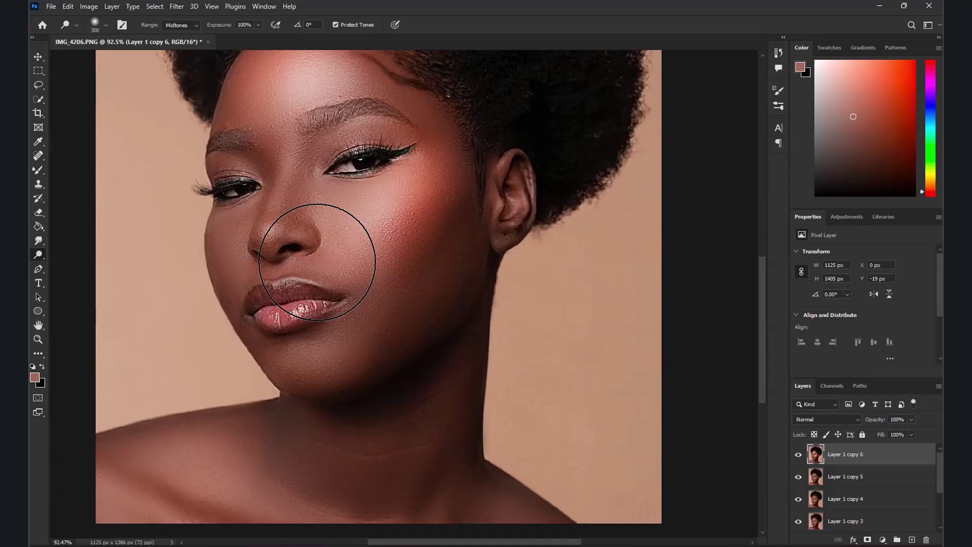
{"action": "key", "text": "bracketleft"}
{"action": "key", "text": "bracketleft"}
{"action": "key", "text": "bracketleft"}
{"action": "key", "text": "bracketleft"}
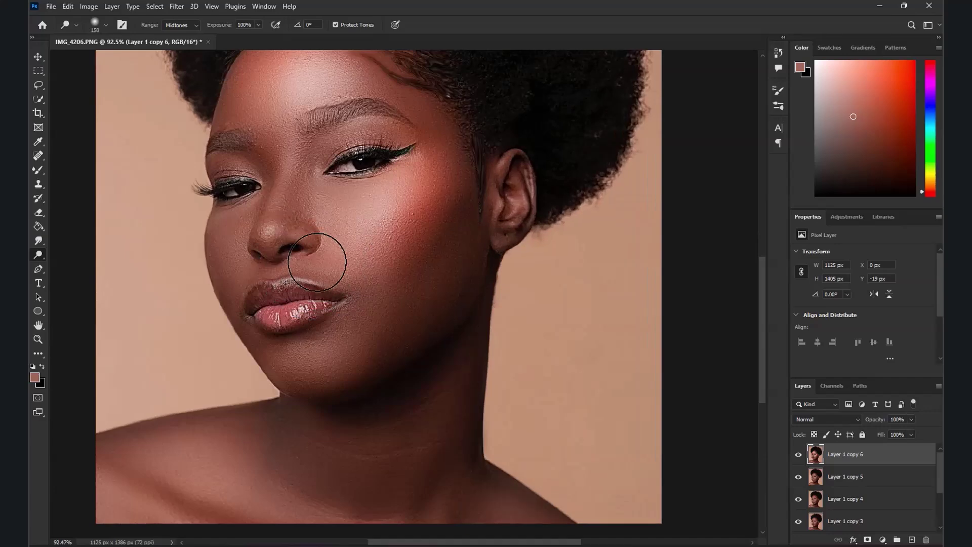
{"action": "scroll", "coordinate": [317, 262], "scroll_direction": "up", "scroll_amount": 1}
{"action": "scroll", "coordinate": [304, 213], "scroll_direction": "down", "scroll_amount": 2}
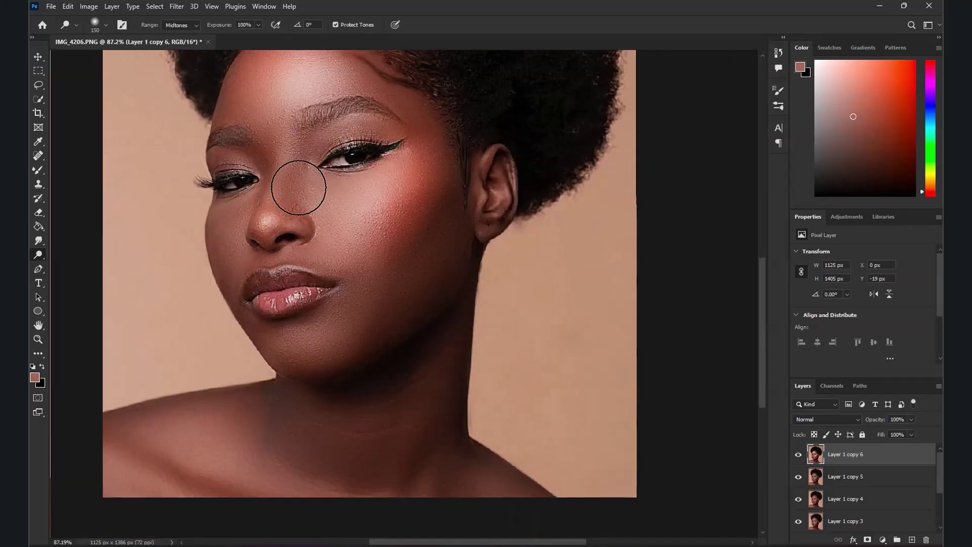
{"action": "left_click", "coordinate": [295, 157]}
{"action": "left_click", "coordinate": [288, 186]}
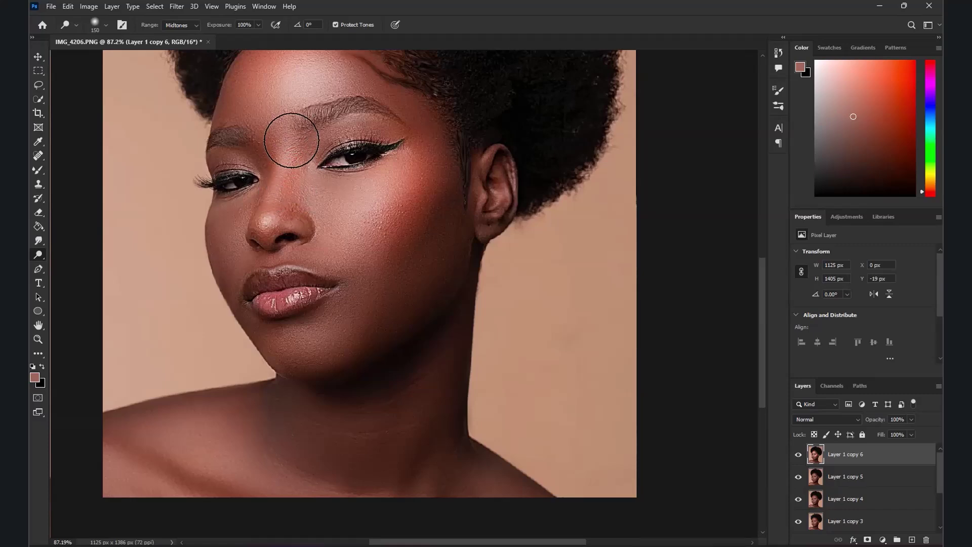
{"action": "scroll", "coordinate": [282, 167], "scroll_direction": "down", "scroll_amount": 3}
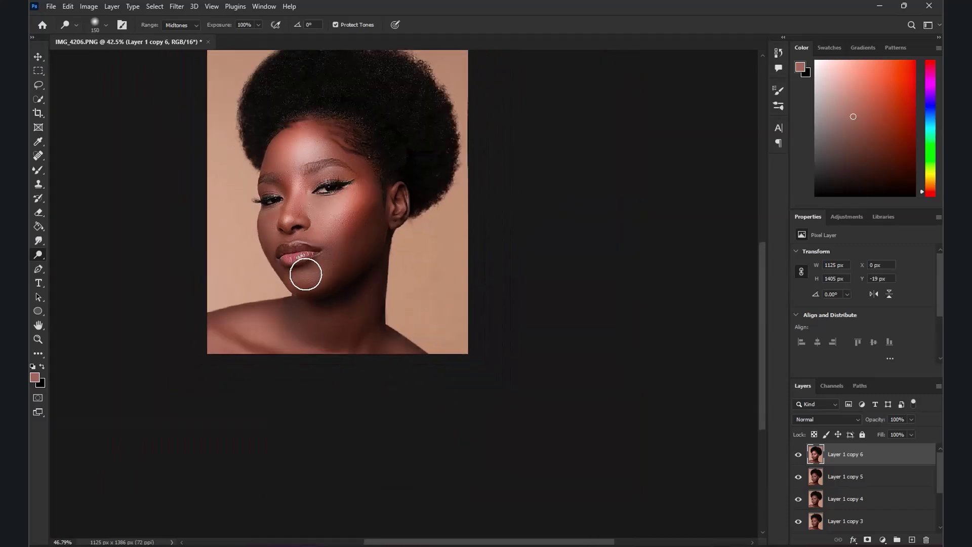
Step: Brighten the chin below the lips with a size 200 Dodge brush
{"action": "scroll", "coordinate": [305, 274], "scroll_direction": "up", "scroll_amount": 3}
{"action": "key", "text": "bracketright"}
{"action": "key", "text": "bracketright"}
{"action": "scroll", "coordinate": [306, 281], "scroll_direction": "up", "scroll_amount": 1}
{"action": "left_click", "coordinate": [310, 282]}
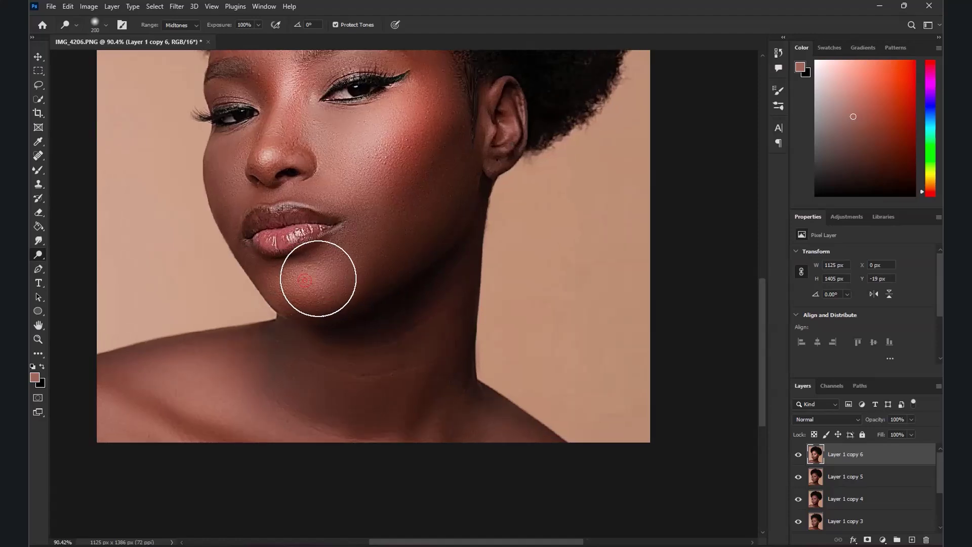
{"action": "left_click_drag", "start_coordinate": [343, 260], "coordinate": [330, 279]}
{"action": "scroll", "coordinate": [330, 280], "scroll_direction": "down", "scroll_amount": 5}
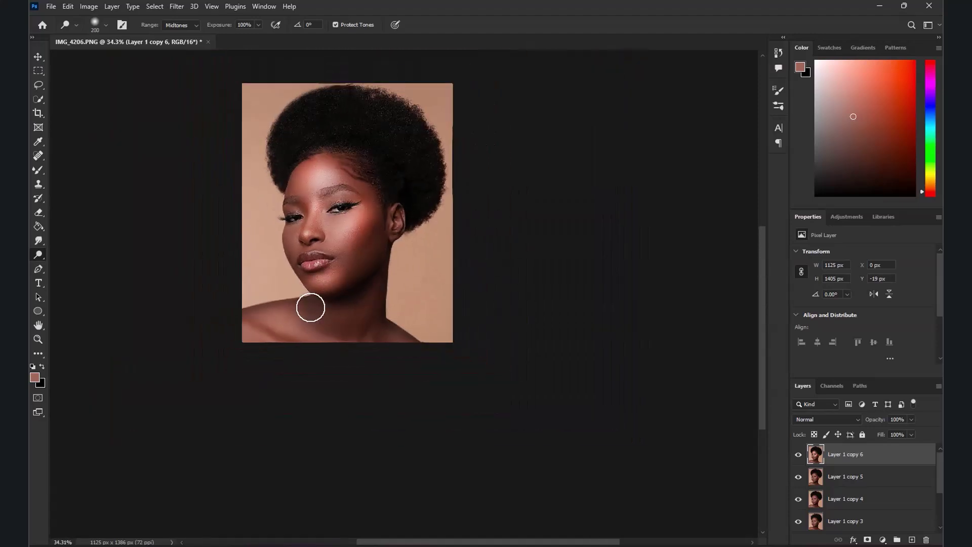
Step: Dodge the far cheek beside the nose with the size 200 brush
{"action": "scroll", "coordinate": [324, 263], "scroll_direction": "up", "scroll_amount": 4}
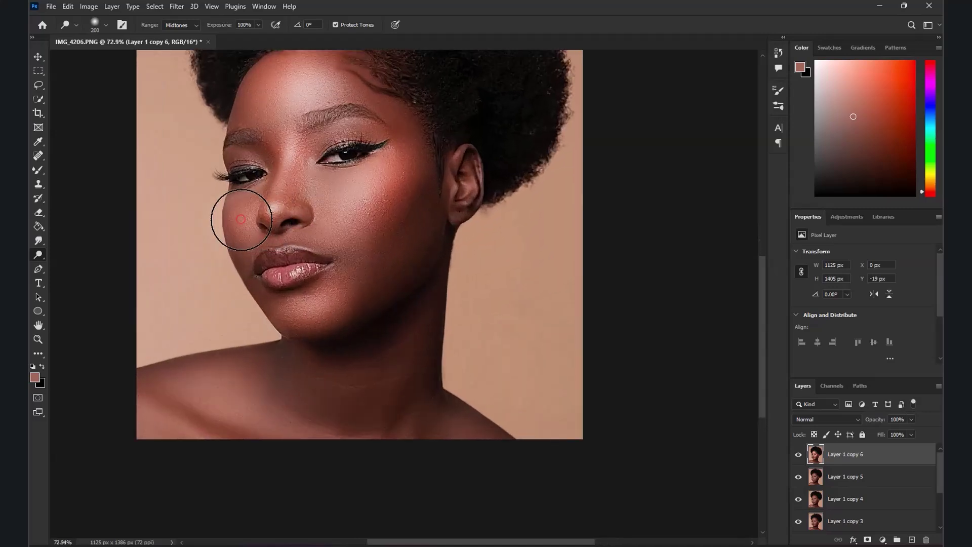
{"action": "left_click_drag", "start_coordinate": [235, 217], "coordinate": [271, 191]}
{"action": "scroll", "coordinate": [308, 217], "scroll_direction": "down", "scroll_amount": 4}
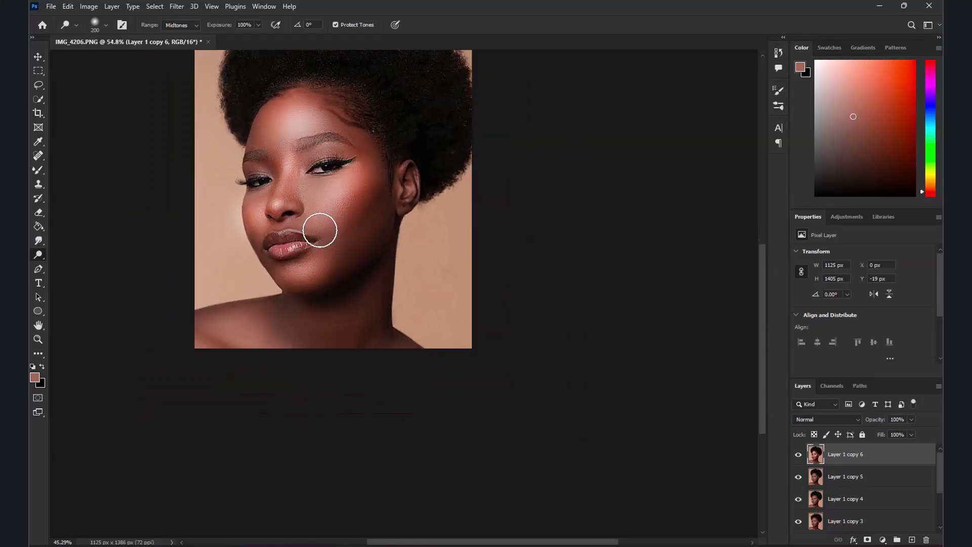
{"action": "scroll", "coordinate": [345, 266], "scroll_direction": "down", "scroll_amount": 1}
Step: Dodge a highlight across the near shoulder and collarbone with the size 200 brush
{"action": "scroll", "coordinate": [321, 300], "scroll_direction": "up", "scroll_amount": 5}
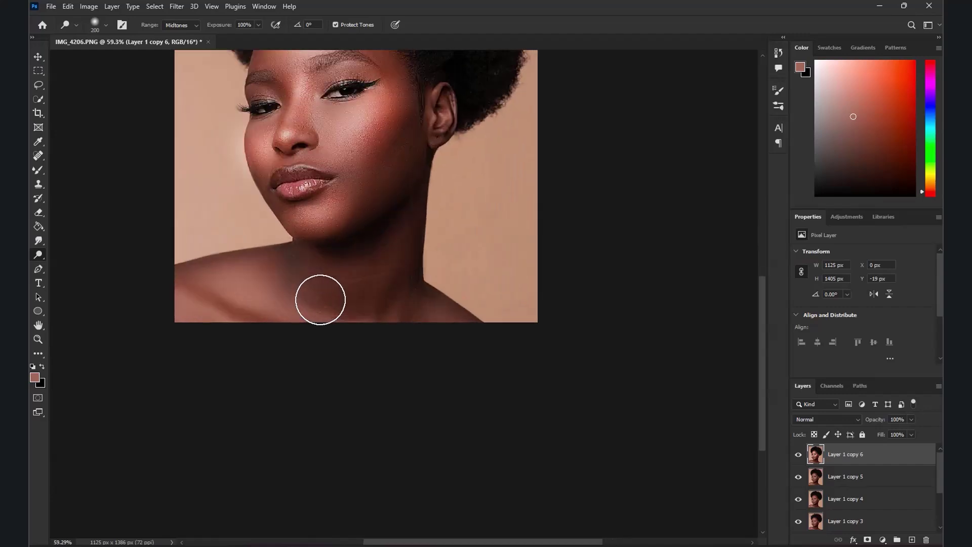
{"action": "mouse_move", "coordinate": [221, 276]}
{"action": "left_mouse_down"}
{"action": "mouse_move", "coordinate": [207, 272]}
{"action": "mouse_move", "coordinate": [265, 313]}
{"action": "mouse_move", "coordinate": [265, 325]}
{"action": "left_mouse_up"}
{"action": "scroll", "coordinate": [287, 333], "scroll_direction": "down", "scroll_amount": 3}
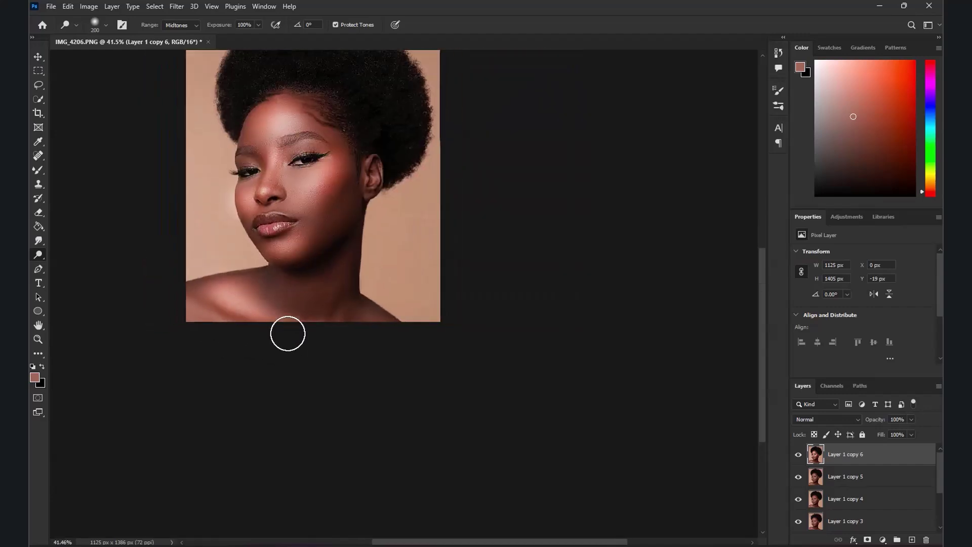
{"action": "scroll", "coordinate": [282, 299], "scroll_direction": "up", "scroll_amount": 2}
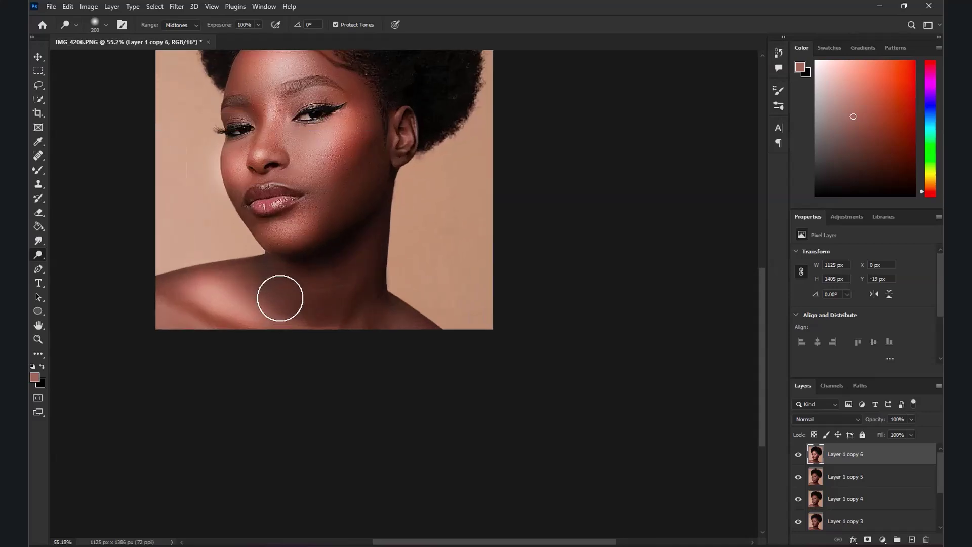
Step: Brighten the neck, chest and outer shoulder with a size 400 Dodge brush
{"action": "key", "text": "bracketright"}
{"action": "key", "text": "bracketright"}
{"action": "key", "text": "bracketright"}
{"action": "scroll", "coordinate": [280, 298], "scroll_direction": "up", "scroll_amount": 3}
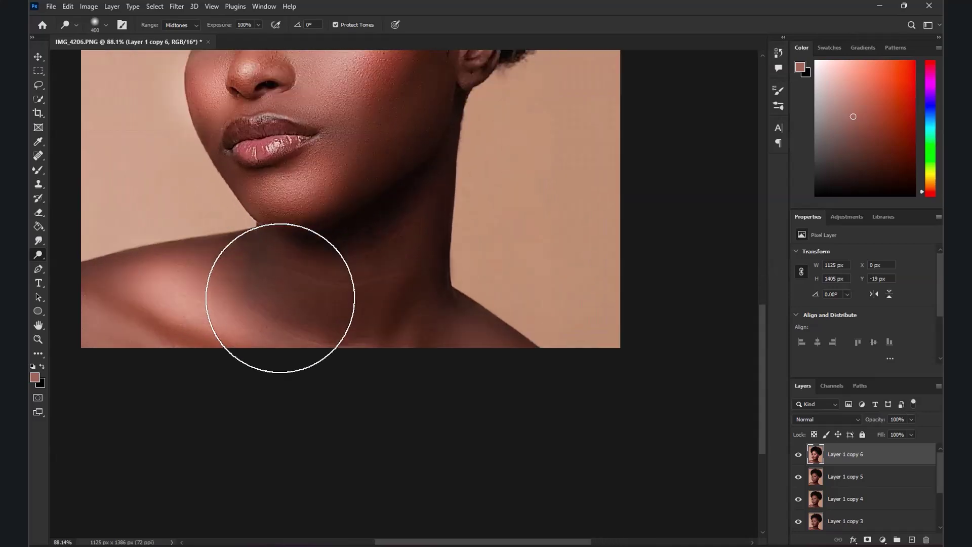
{"action": "left_click", "coordinate": [336, 275]}
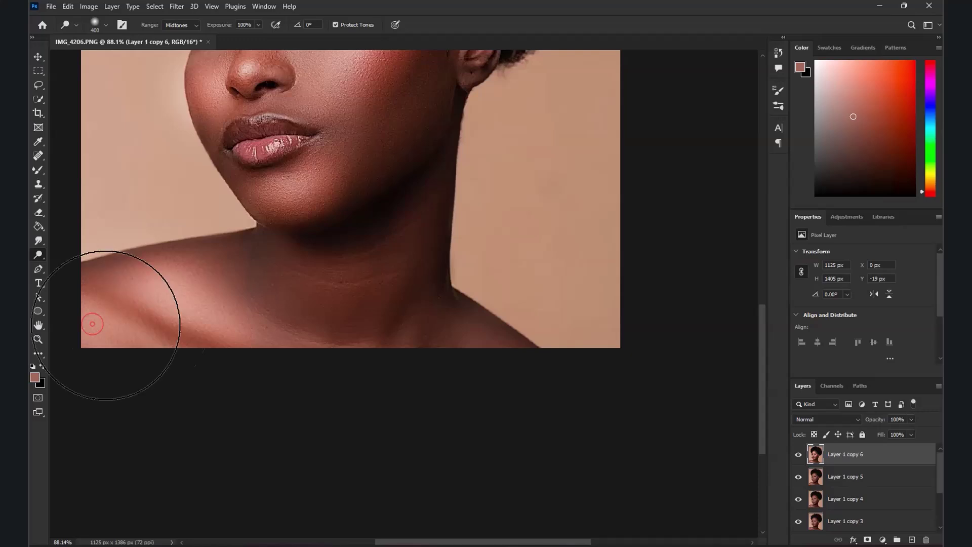
{"action": "scroll", "coordinate": [180, 319], "scroll_direction": "down", "scroll_amount": 4}
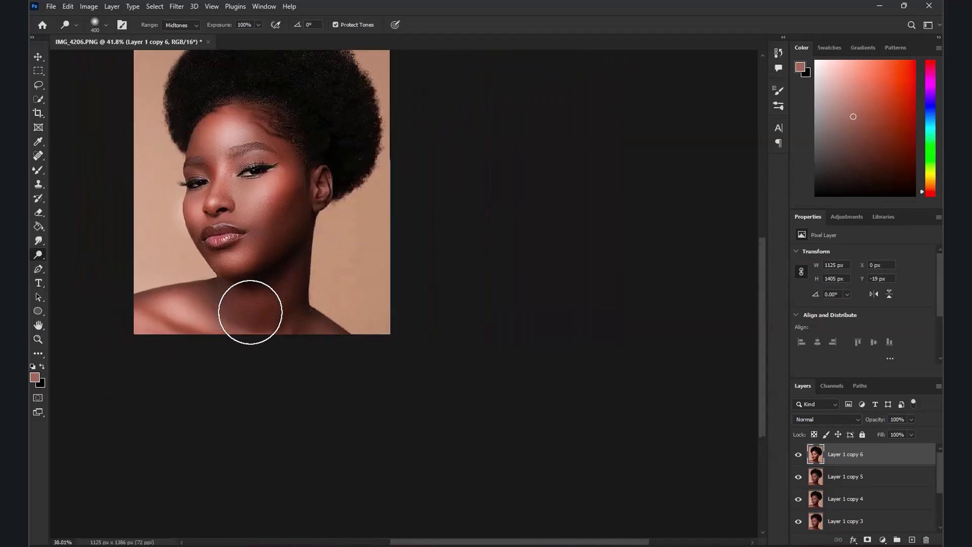
{"action": "scroll", "coordinate": [273, 314], "scroll_direction": "down", "scroll_amount": 1}
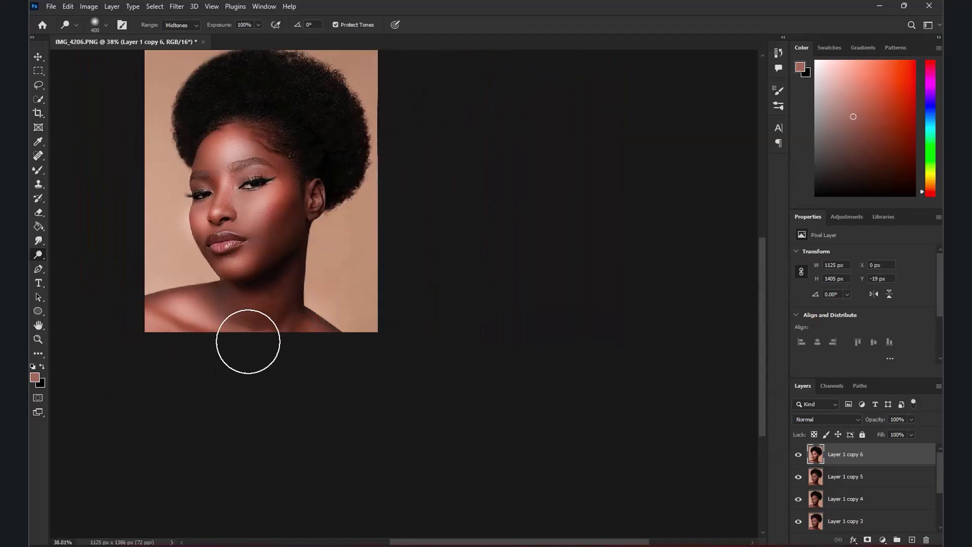
Step: Lighten both upper eyelids below the eyebrows with a size 125 Dodge brush
{"action": "scroll", "coordinate": [225, 171], "scroll_direction": "up", "scroll_amount": 4}
{"action": "key", "text": "bracketleft"}
{"action": "key", "text": "bracketleft"}
{"action": "key", "text": "bracketleft"}
{"action": "key", "text": "bracketleft"}
{"action": "key", "text": "bracketleft"}
{"action": "key", "text": "bracketleft"}
{"action": "scroll", "coordinate": [205, 220], "scroll_direction": "up", "scroll_amount": 3}
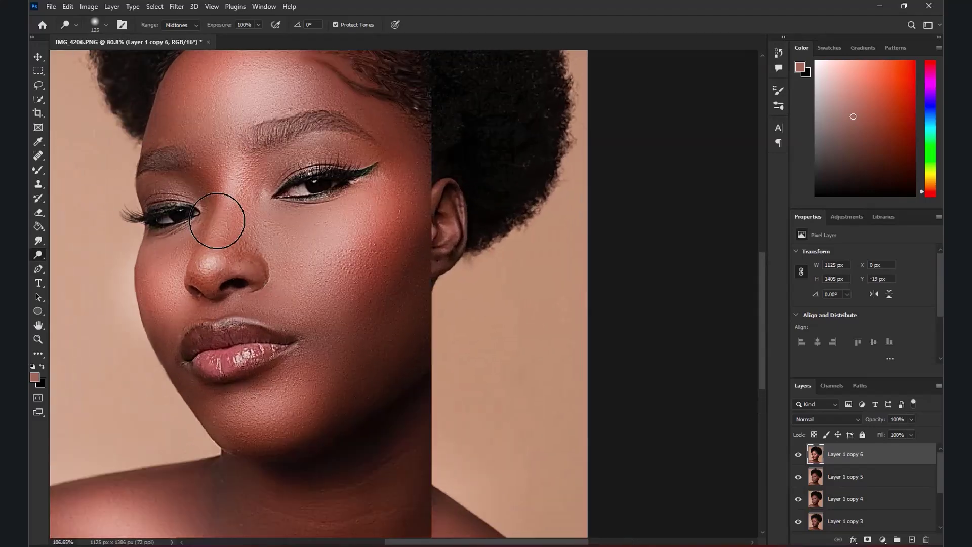
{"action": "left_click", "coordinate": [303, 154]}
{"action": "left_click", "coordinate": [368, 138]}
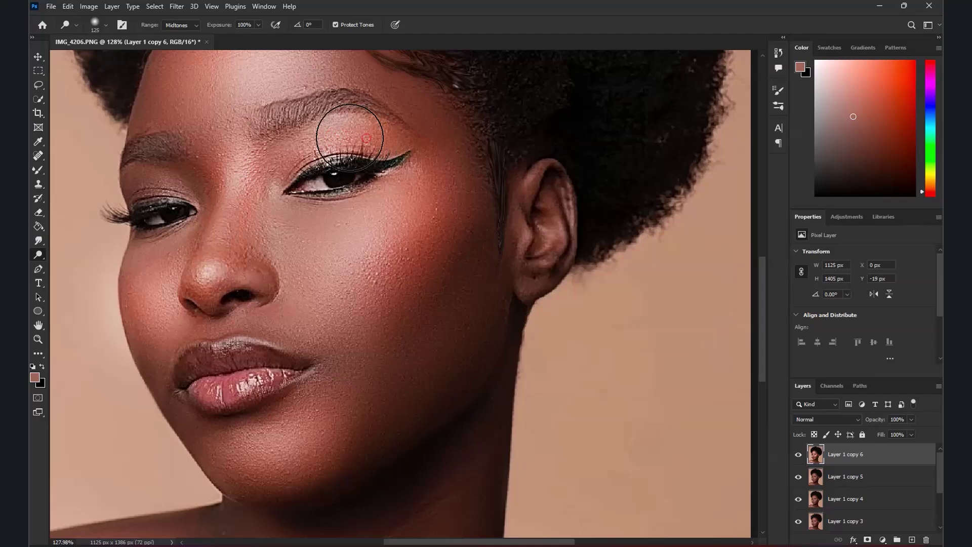
{"action": "left_click", "coordinate": [306, 142]}
{"action": "left_click", "coordinate": [150, 181]}
{"action": "left_click", "coordinate": [175, 189]}
{"action": "scroll", "coordinate": [312, 170], "scroll_direction": "down", "scroll_amount": 3}
{"action": "scroll", "coordinate": [260, 298], "scroll_direction": "up", "scroll_amount": 2}
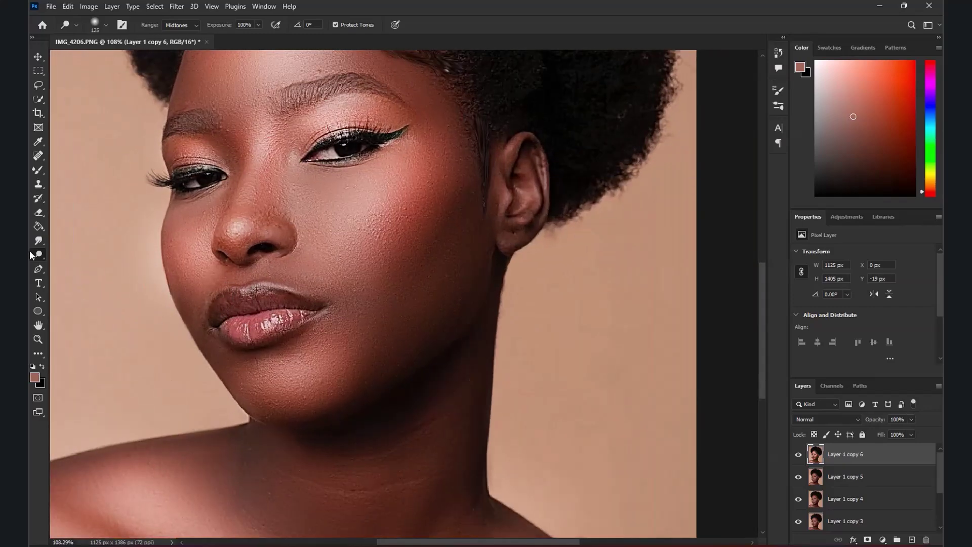
Step: Brighten the lips with the size 125 Dodge brush and check the highlights on the whole face
{"action": "right_click", "coordinate": [32, 253]}
{"action": "left_click", "coordinate": [73, 255]}
{"action": "left_click", "coordinate": [233, 315]}
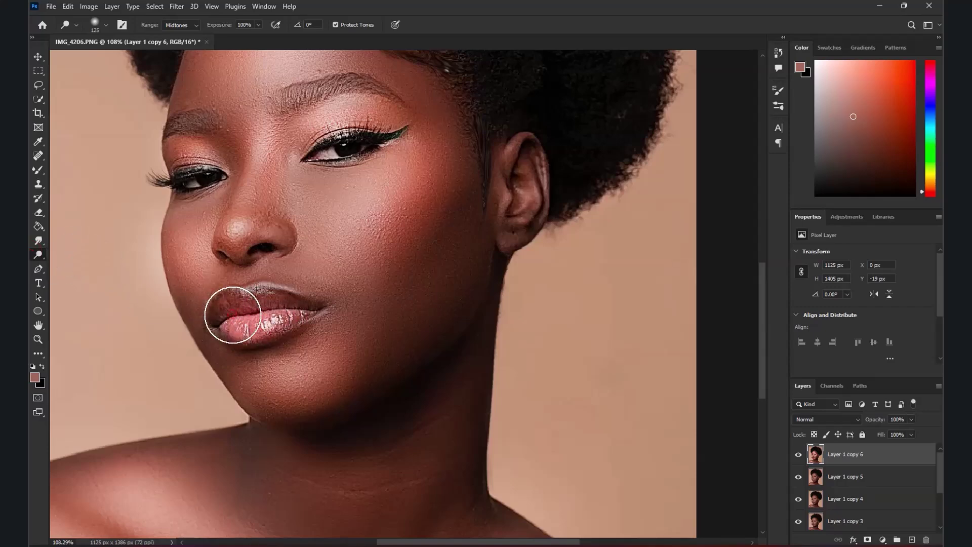
{"action": "left_click", "coordinate": [271, 309]}
{"action": "scroll", "coordinate": [271, 309], "scroll_direction": "down", "scroll_amount": 3}
{"action": "scroll", "coordinate": [270, 302], "scroll_direction": "down", "scroll_amount": 3}
{"action": "scroll", "coordinate": [275, 311], "scroll_direction": "up", "scroll_amount": 10}
{"action": "scroll", "coordinate": [248, 292], "scroll_direction": "down", "scroll_amount": 4}
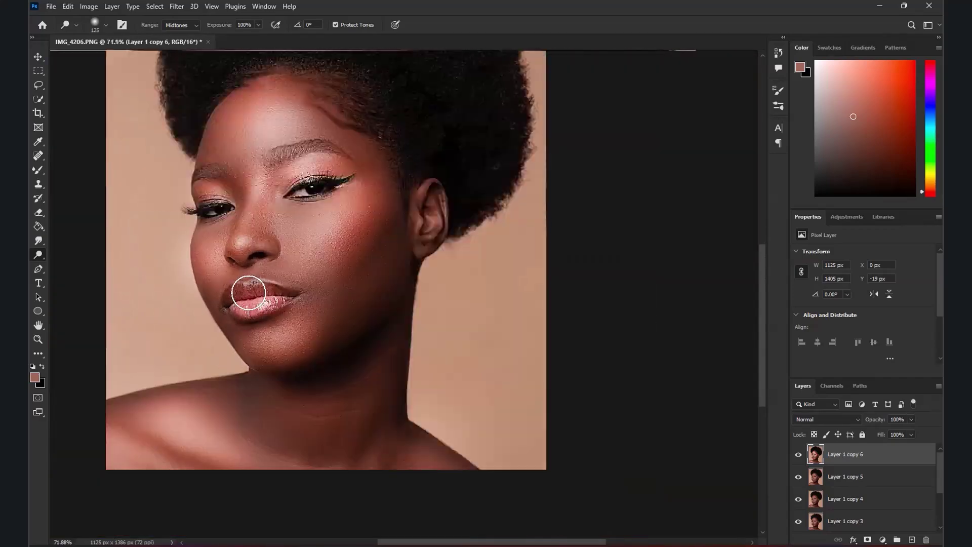
Step: Set the Dodge exposure to 12% and lighten the skin just above the upper lip with a size 35 brush
{"action": "scroll", "coordinate": [244, 296], "scroll_direction": "up", "scroll_amount": 3}
{"action": "scroll", "coordinate": [245, 275], "scroll_direction": "up", "scroll_amount": 4}
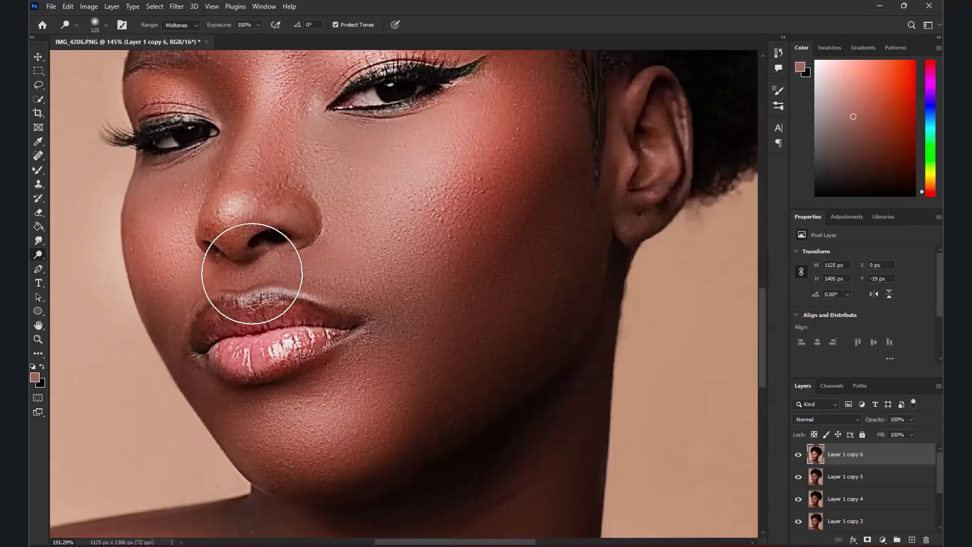
{"action": "left_click_drag", "start_coordinate": [229, 38], "coordinate": [216, 39]}
{"action": "key", "text": "bracketleft"}
{"action": "key", "text": "bracketleft"}
{"action": "key", "text": "bracketleft"}
{"action": "key", "text": "bracketleft"}
{"action": "key", "text": "bracketleft"}
{"action": "key", "text": "bracketleft"}
{"action": "key", "text": "bracketleft"}
{"action": "key", "text": "bracketleft"}
{"action": "key", "text": "bracketleft"}
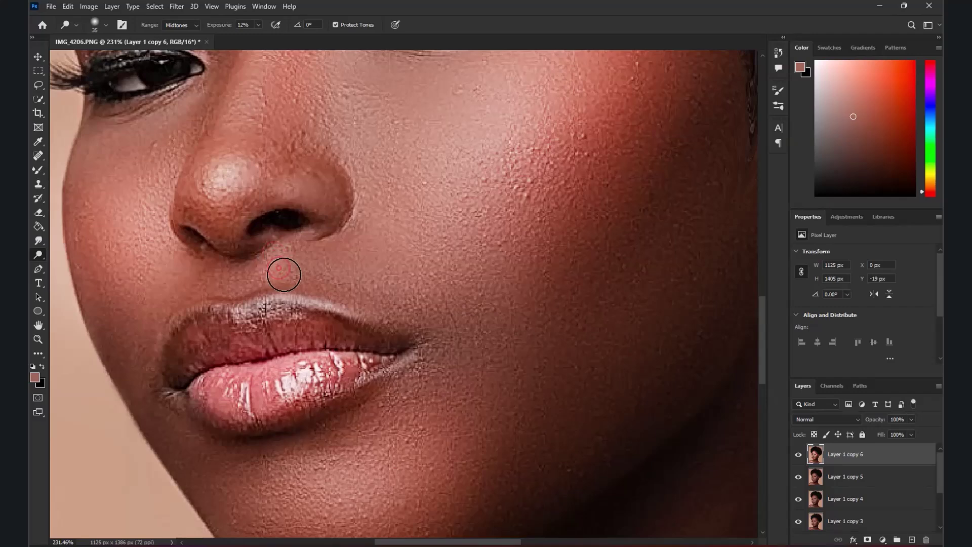
{"action": "scroll", "coordinate": [284, 275], "scroll_direction": "down", "scroll_amount": 3}
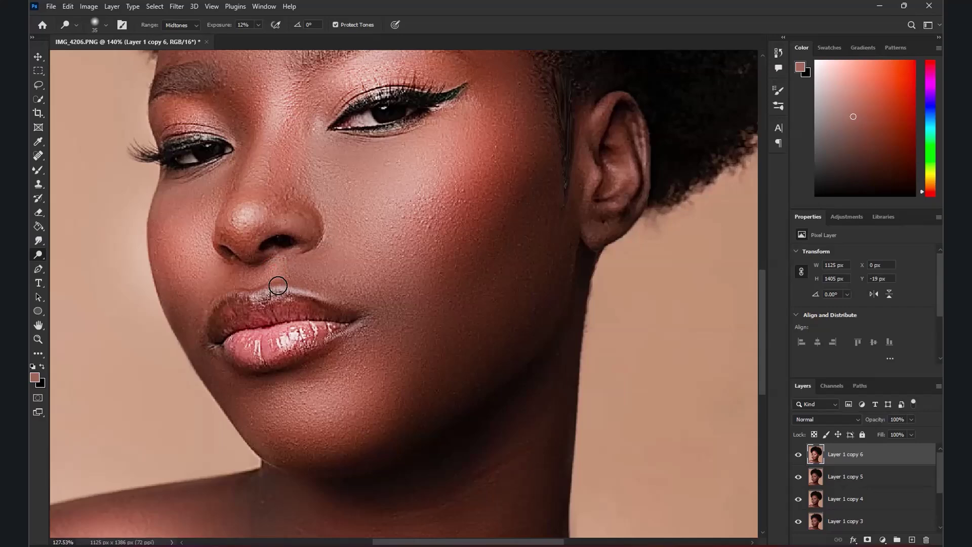
Step: Compare the portrait with and without the dodged top layer and examine the highlights on the face
{"action": "scroll", "coordinate": [277, 283], "scroll_direction": "down", "scroll_amount": 4}
{"action": "scroll", "coordinate": [641, 340], "scroll_direction": "up", "scroll_amount": 2}
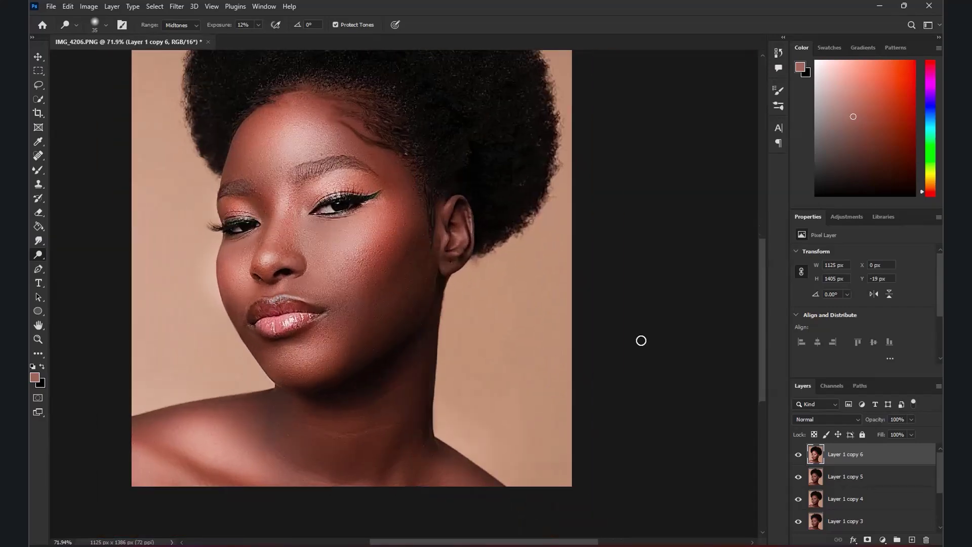
{"action": "left_click", "coordinate": [798, 457]}
{"action": "left_click", "coordinate": [798, 457]}
{"action": "scroll", "coordinate": [400, 340], "scroll_direction": "down", "scroll_amount": 3}
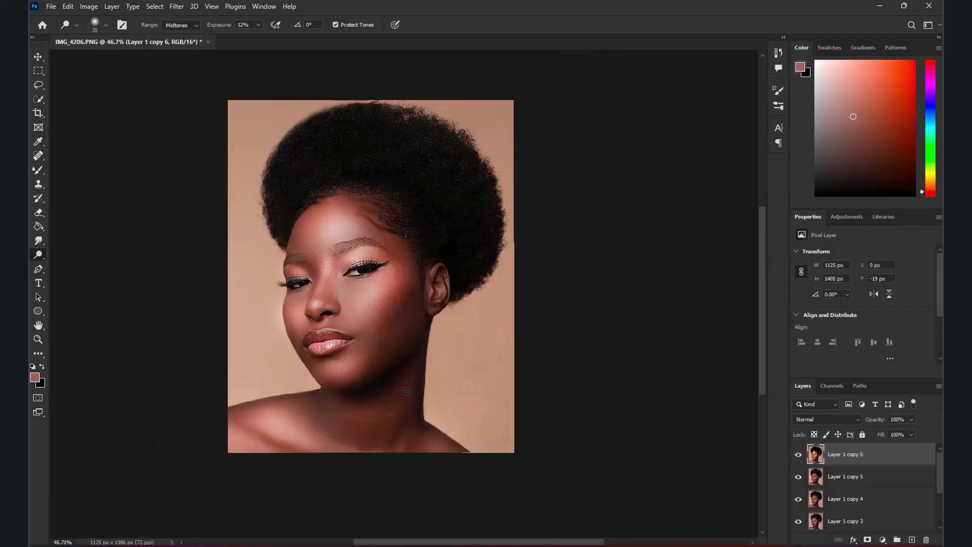
{"action": "scroll", "coordinate": [400, 340], "scroll_direction": "up", "scroll_amount": 3}
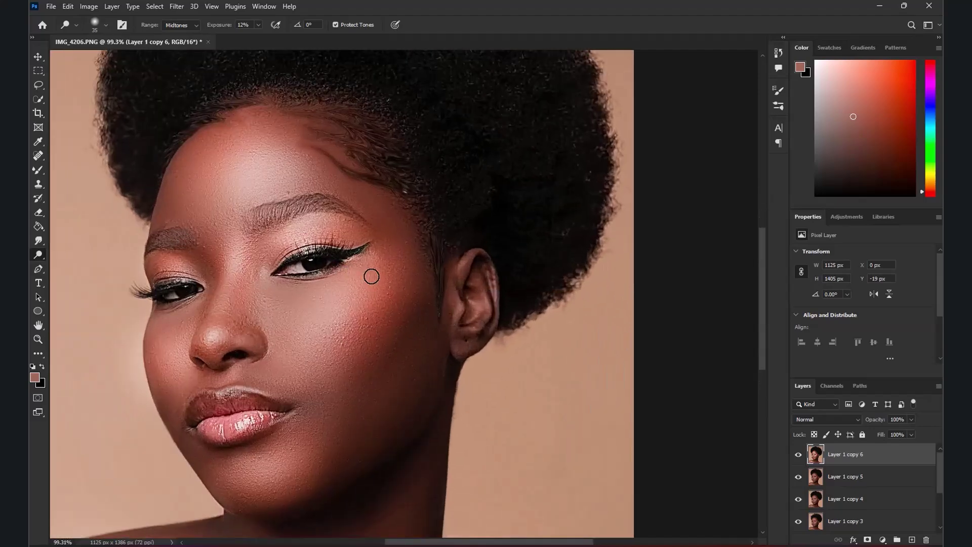
Step: Enlarge the Dodge brush to size 175 and inspect the cheek, the ear and the whole portrait
{"action": "scroll", "coordinate": [402, 272], "scroll_direction": "up", "scroll_amount": 1}
{"action": "key", "text": "bracketright"}
{"action": "key", "text": "bracketright"}
{"action": "key", "text": "bracketright"}
{"action": "key", "text": "bracketright"}
{"action": "key", "text": "bracketright"}
{"action": "key", "text": "bracketright"}
{"action": "key", "text": "bracketright"}
{"action": "key", "text": "bracketright"}
{"action": "key", "text": "bracketright"}
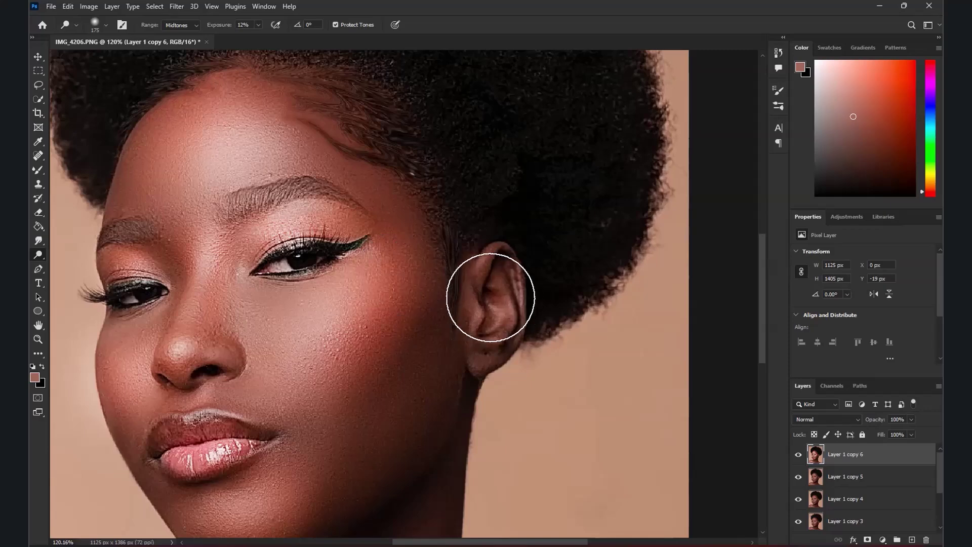
{"action": "scroll", "coordinate": [464, 341], "scroll_direction": "down", "scroll_amount": 1}
{"action": "scroll", "coordinate": [406, 339], "scroll_direction": "down", "scroll_amount": 3}
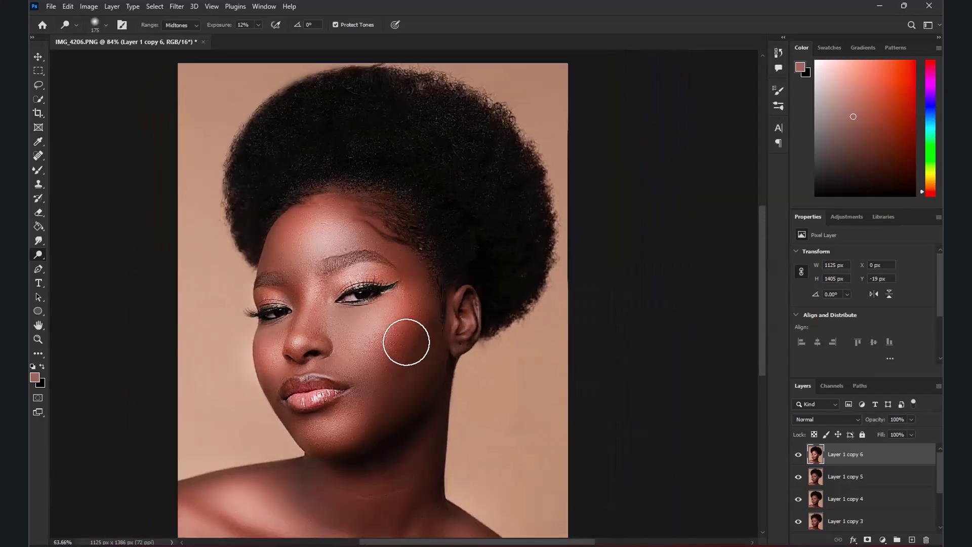
{"action": "scroll", "coordinate": [361, 308], "scroll_direction": "up", "scroll_amount": 2}
{"action": "scroll", "coordinate": [361, 308], "scroll_direction": "up", "scroll_amount": 3}
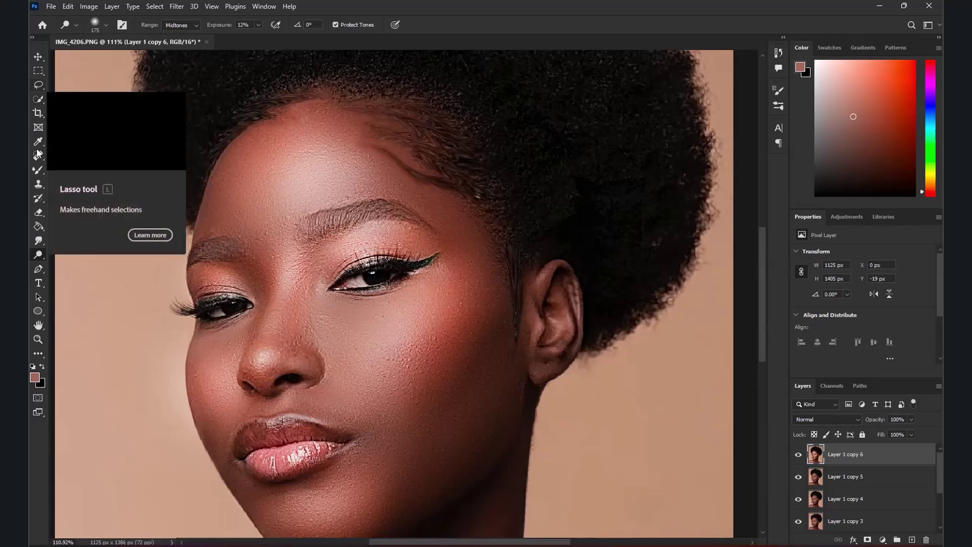
Step: Draw one closed Pen path around both eyebrows, following their upper and lower edges and bridging the gap between them
{"action": "left_click", "coordinate": [39, 272]}
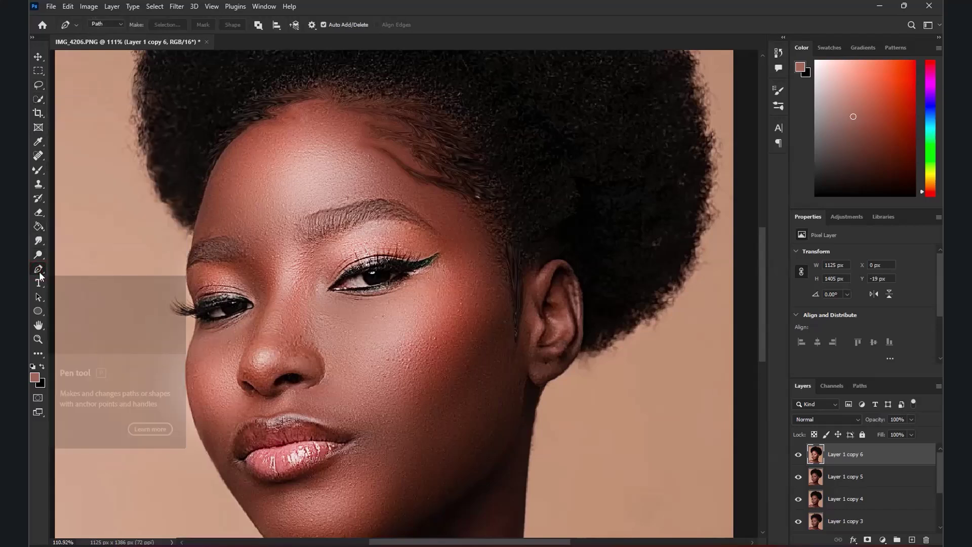
{"action": "scroll", "coordinate": [303, 236], "scroll_direction": "up", "scroll_amount": 4}
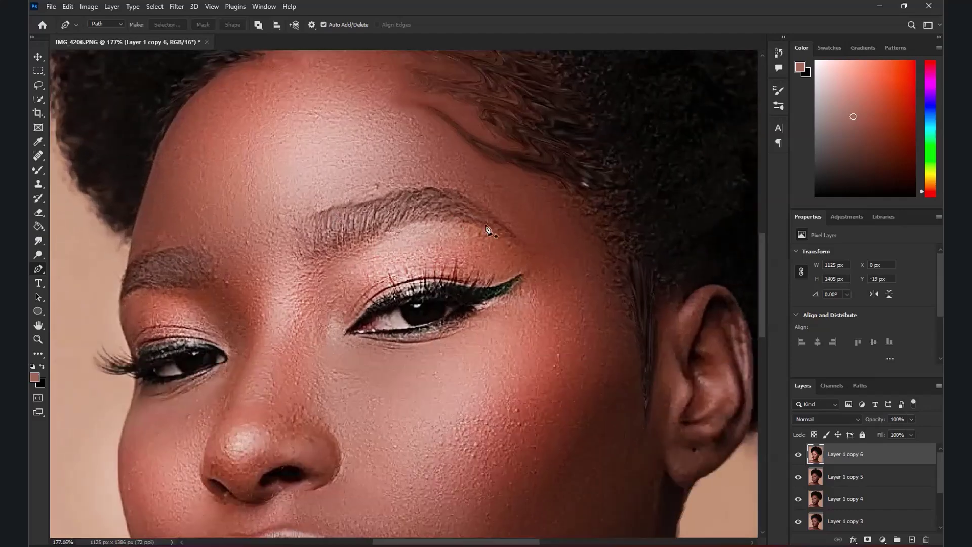
{"action": "left_click", "coordinate": [529, 250]}
{"action": "left_click_drag", "start_coordinate": [459, 195], "coordinate": [456, 191]}
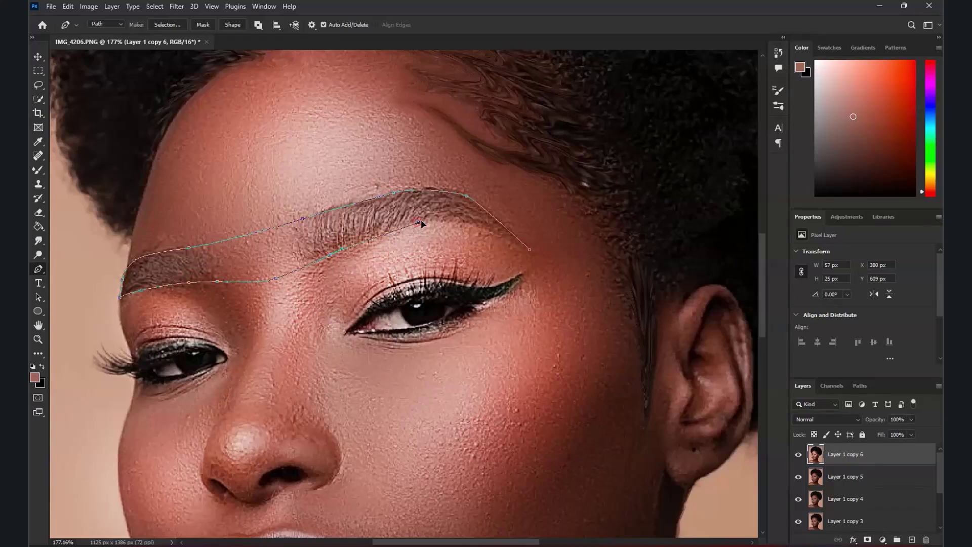
{"action": "left_click_drag", "start_coordinate": [458, 222], "coordinate": [475, 225]}
Step: Convert the eyebrow path to a selection with a 0 px feather radius and copy it to a new layer
{"action": "right_click", "coordinate": [331, 225]}
{"action": "left_click", "coordinate": [364, 271]}
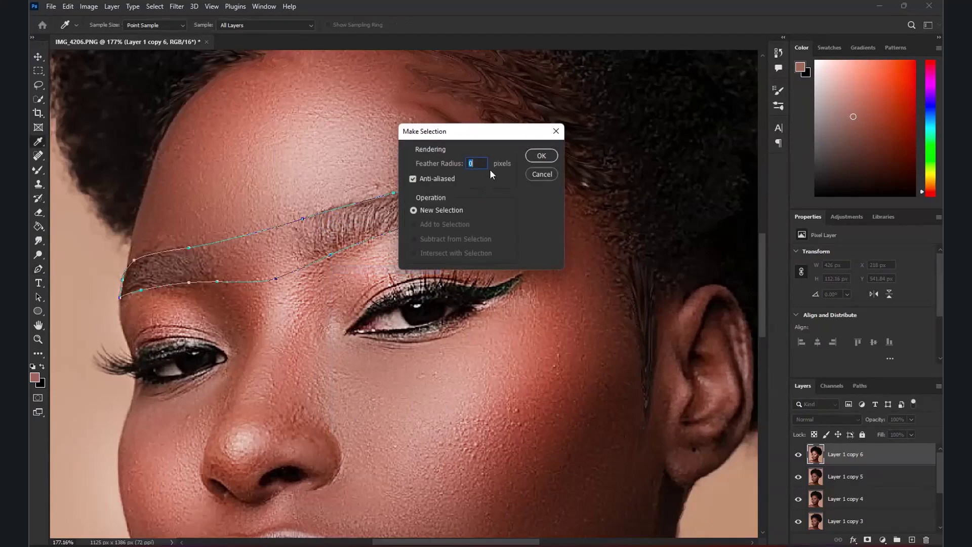
{"action": "left_click", "coordinate": [539, 156]}
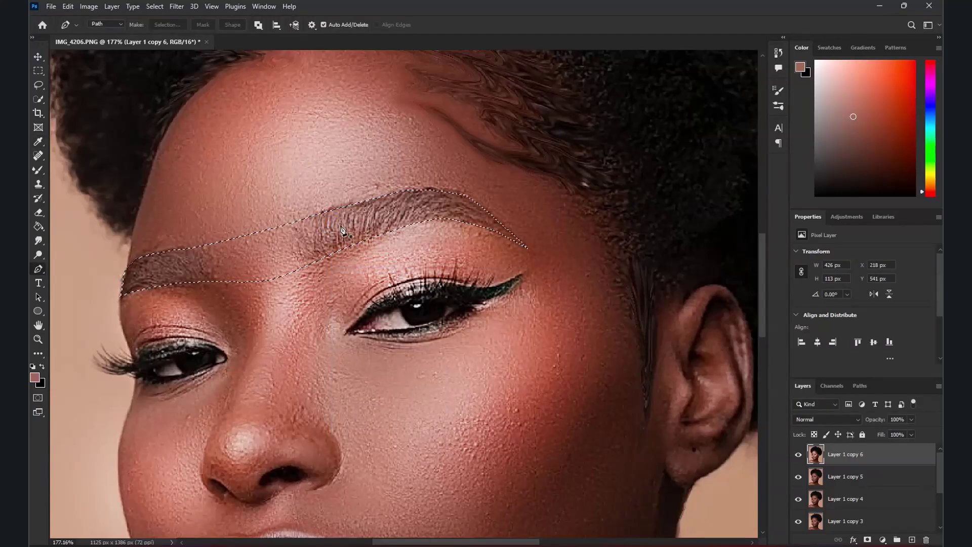
{"action": "key", "text": "ctrl+d"}
{"action": "key", "text": "ctrl+shift+alt+n"}
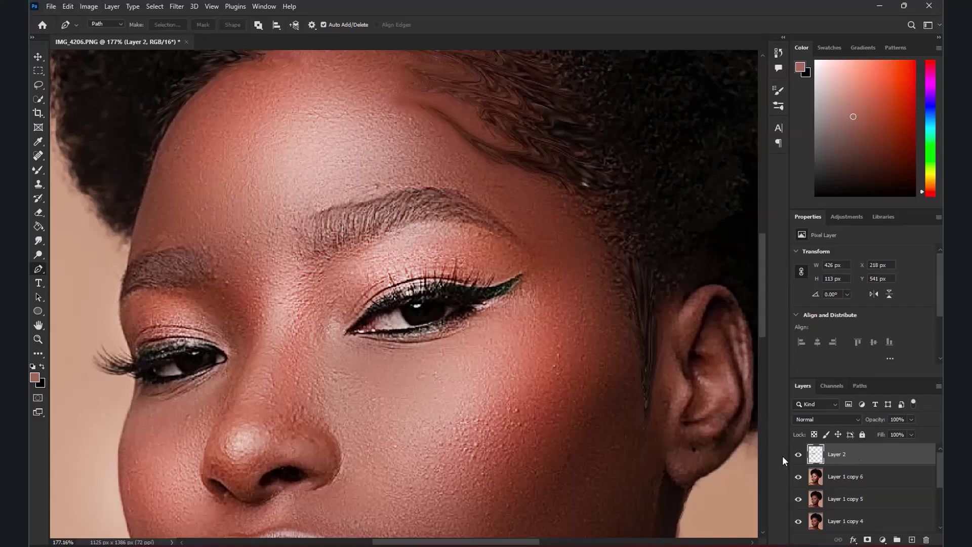
Step: Darken the copied eyebrow layer with Hue/Saturation at a Lightness of -76
{"action": "left_click", "coordinate": [89, 6]}
{"action": "mouse_move", "coordinate": [127, 36]}
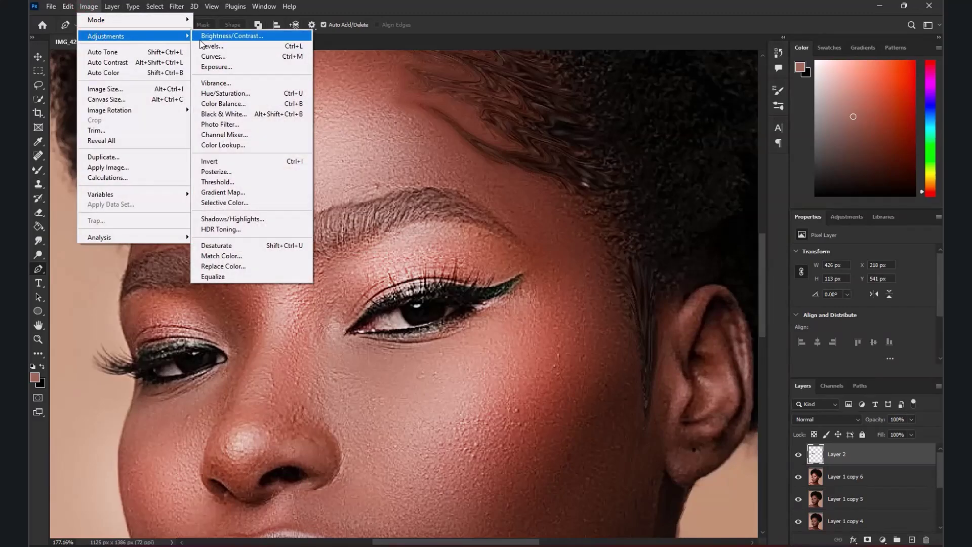
{"action": "left_click", "coordinate": [236, 93]}
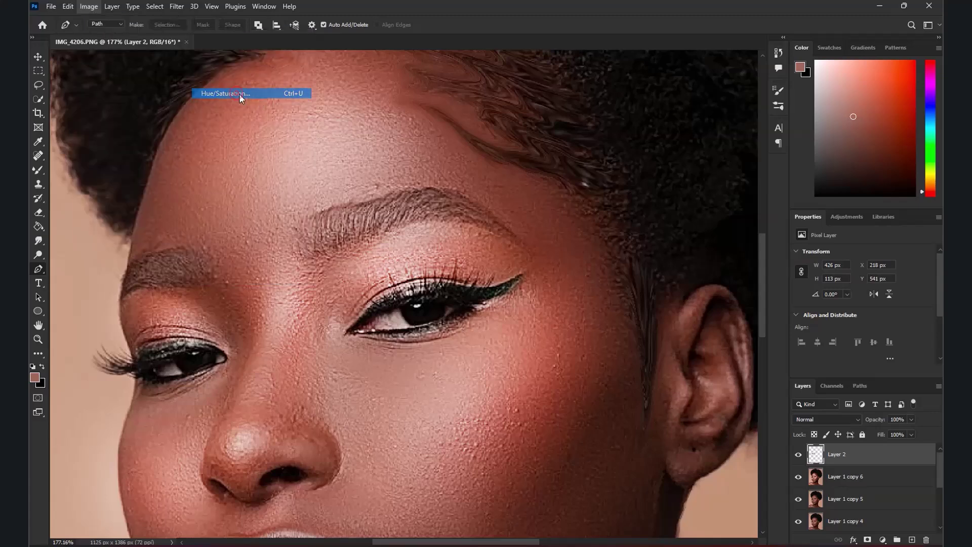
{"action": "left_click_drag", "start_coordinate": [754, 246], "coordinate": [713, 246]}
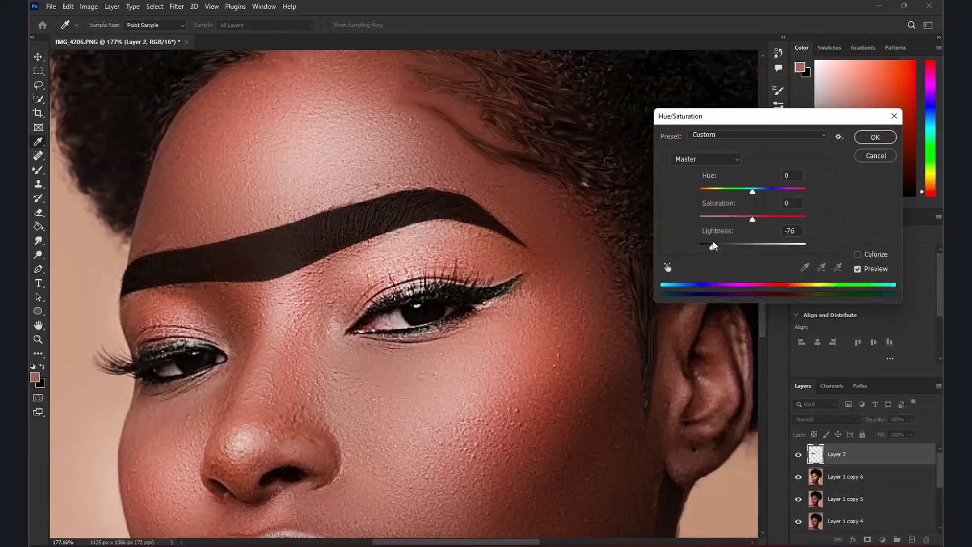
{"action": "left_click", "coordinate": [868, 141]}
{"action": "key", "text": "p"}
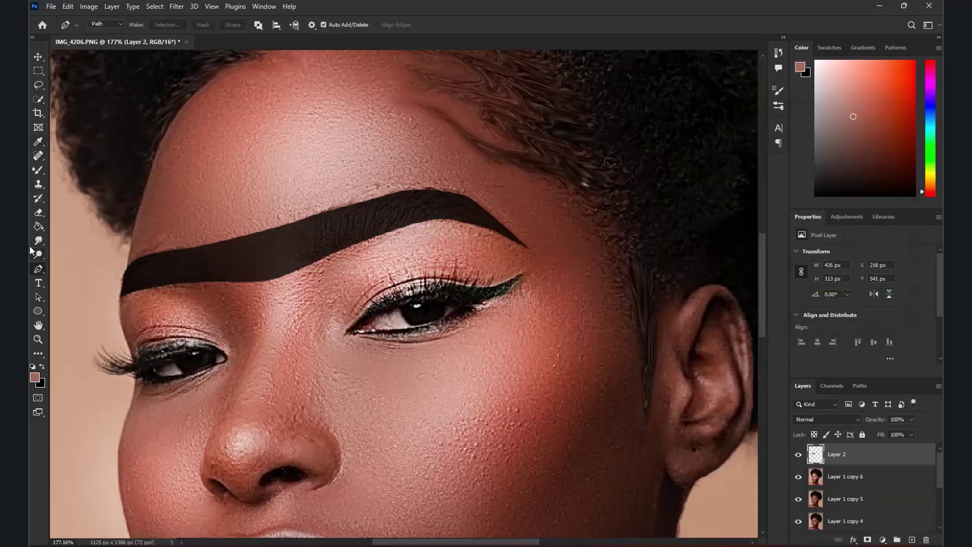
Step: Erase the dark strip between the eyebrows with a soft size 200 Eraser, fading their inner ends
{"action": "left_click", "coordinate": [38, 213]}
{"action": "mouse_move", "coordinate": [291, 259]}
{"action": "left_mouse_down"}
{"action": "mouse_move", "coordinate": [256, 246]}
{"action": "mouse_move", "coordinate": [258, 226]}
{"action": "mouse_move", "coordinate": [272, 267]}
{"action": "left_mouse_up"}
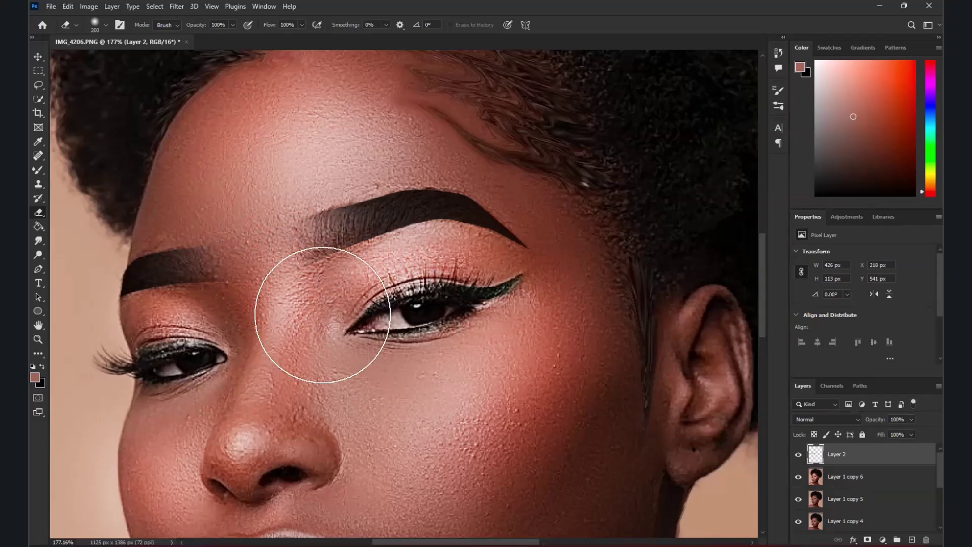
{"action": "scroll", "coordinate": [317, 304], "scroll_direction": "down", "scroll_amount": 6}
{"action": "scroll", "coordinate": [303, 253], "scroll_direction": "down", "scroll_amount": 2}
{"action": "scroll", "coordinate": [315, 297], "scroll_direction": "up", "scroll_amount": 6}
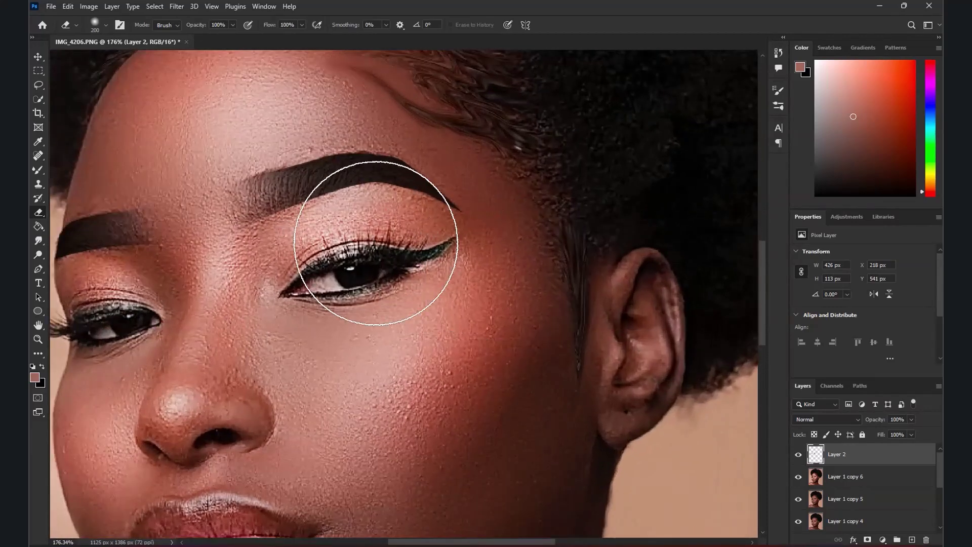
Step: Lower the opacity of the darkened eyebrow layer to 60%
{"action": "scroll", "coordinate": [376, 243], "scroll_direction": "up", "scroll_amount": 1}
{"action": "left_click", "coordinate": [912, 420]}
{"action": "left_click_drag", "start_coordinate": [907, 427], "coordinate": [893, 428]}
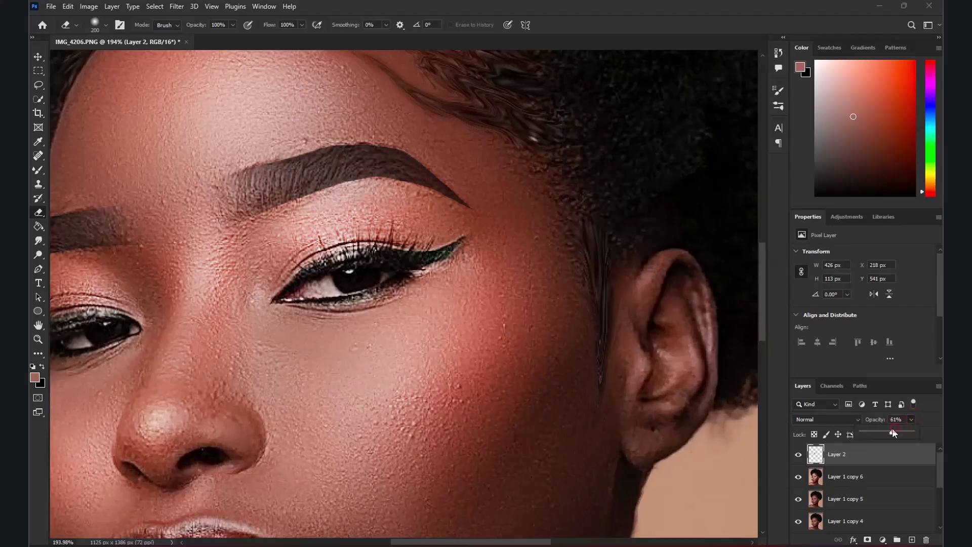
{"action": "scroll", "coordinate": [304, 215], "scroll_direction": "down", "scroll_amount": 4}
{"action": "scroll", "coordinate": [302, 207], "scroll_direction": "up", "scroll_amount": 3}
{"action": "scroll", "coordinate": [302, 208], "scroll_direction": "up", "scroll_amount": 2}
Step: Clean up the lower and upper edges of the eyebrow nearest the ear with a size 35 Eraser
{"action": "key", "text": "bracketleft"}
{"action": "key", "text": "bracketleft"}
{"action": "key", "text": "bracketleft"}
{"action": "key", "text": "bracketleft"}
{"action": "key", "text": "bracketleft"}
{"action": "key", "text": "bracketleft"}
{"action": "key", "text": "bracketleft"}
{"action": "key", "text": "bracketleft"}
{"action": "key", "text": "bracketleft"}
{"action": "key", "text": "bracketleft"}
{"action": "key", "text": "bracketleft"}
{"action": "key", "text": "bracketleft"}
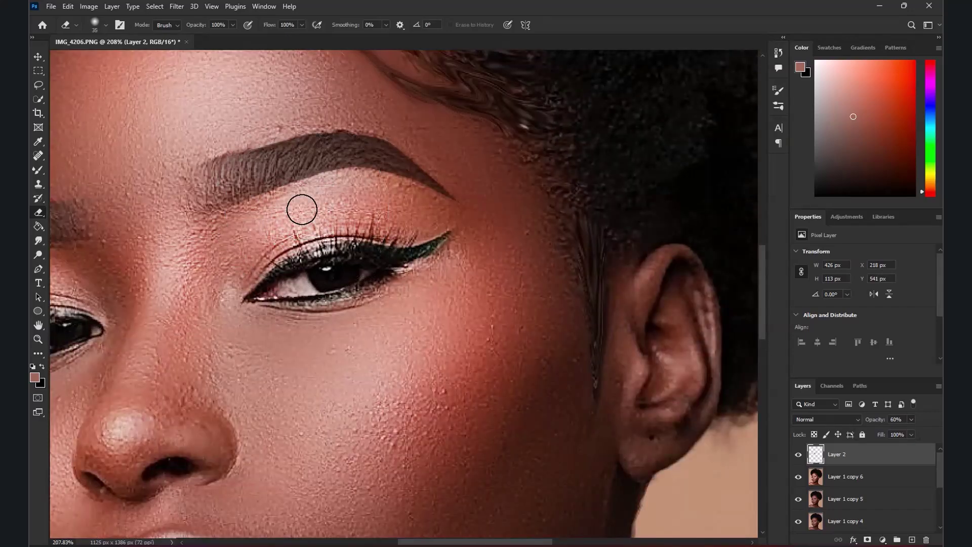
{"action": "mouse_move", "coordinate": [236, 220]}
{"action": "left_mouse_down"}
{"action": "mouse_move", "coordinate": [332, 184]}
{"action": "mouse_move", "coordinate": [378, 183]}
{"action": "mouse_move", "coordinate": [444, 206]}
{"action": "mouse_move", "coordinate": [468, 201]}
{"action": "mouse_move", "coordinate": [346, 118]}
{"action": "mouse_move", "coordinate": [277, 124]}
{"action": "left_mouse_up"}
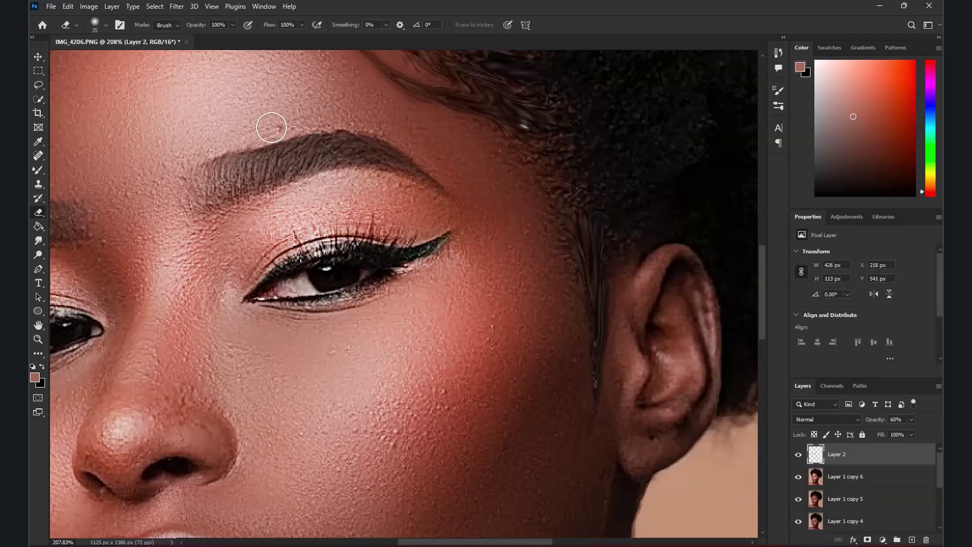
Step: Erase the excess dark colour along the upper and outer edges of the far eyebrow
{"action": "scroll", "coordinate": [395, 162], "scroll_direction": "down", "scroll_amount": 3}
{"action": "scroll", "coordinate": [213, 167], "scroll_direction": "up", "scroll_amount": 2}
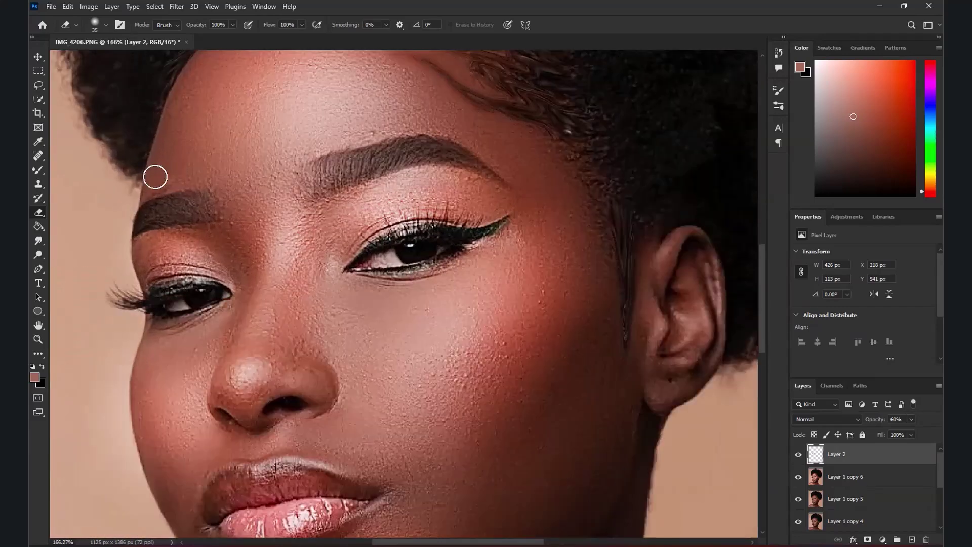
{"action": "left_click_drag", "start_coordinate": [185, 179], "coordinate": [140, 191]}
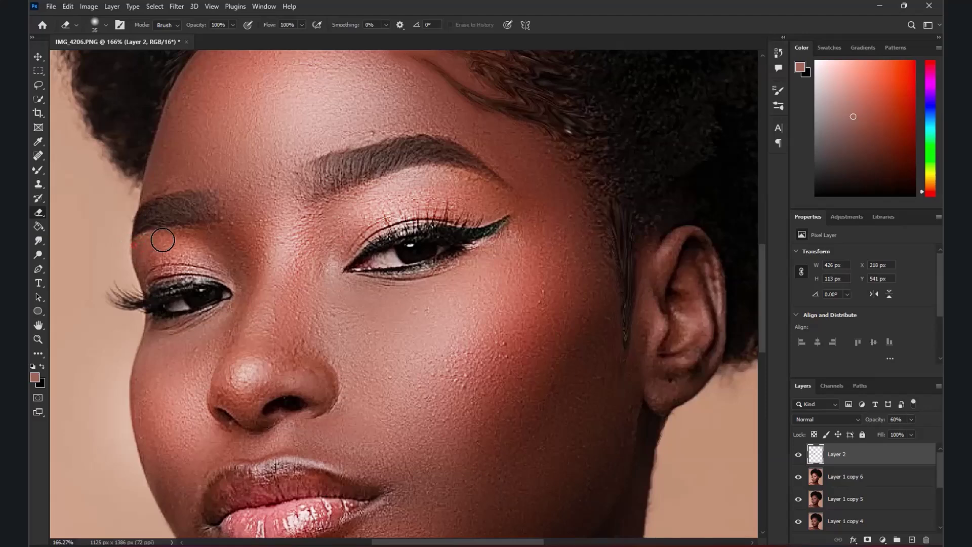
Step: Compare the eyebrows with and without the darkened layer and merge it into the portrait layer below
{"action": "scroll", "coordinate": [254, 223], "scroll_direction": "down", "scroll_amount": 5}
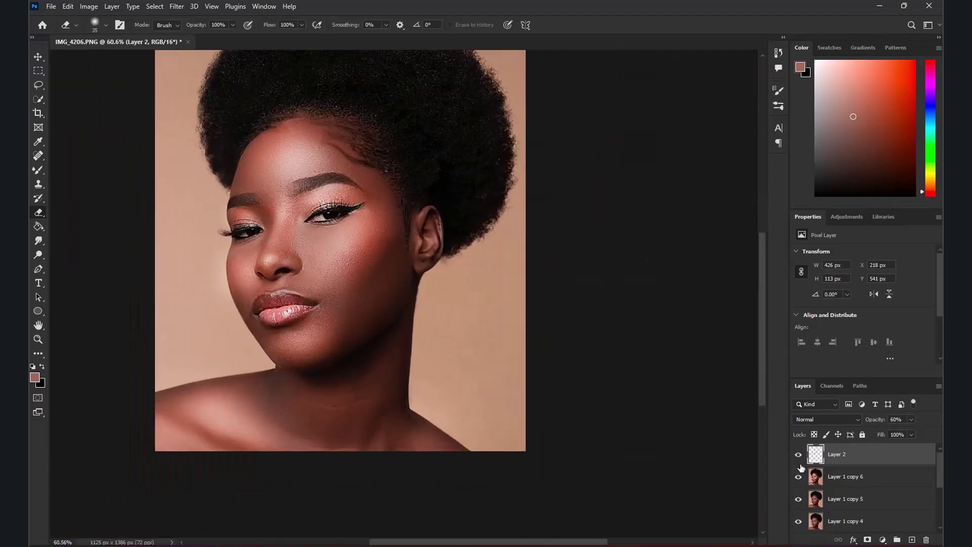
{"action": "left_click", "coordinate": [798, 455]}
{"action": "left_click", "coordinate": [798, 455]}
{"action": "scroll", "coordinate": [278, 191], "scroll_direction": "up", "scroll_amount": 5}
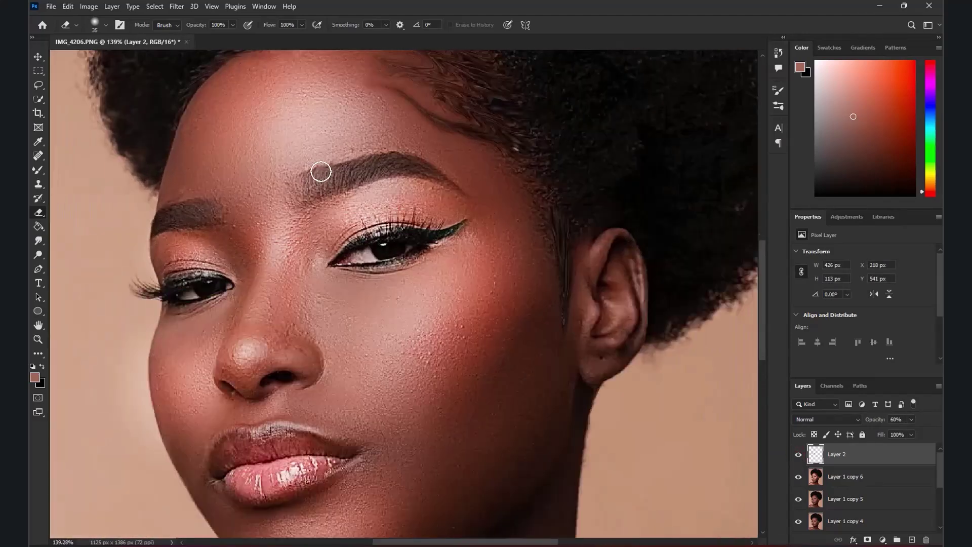
{"action": "key", "text": "Delete"}
{"action": "scroll", "coordinate": [165, 180], "scroll_direction": "up", "scroll_amount": 1}
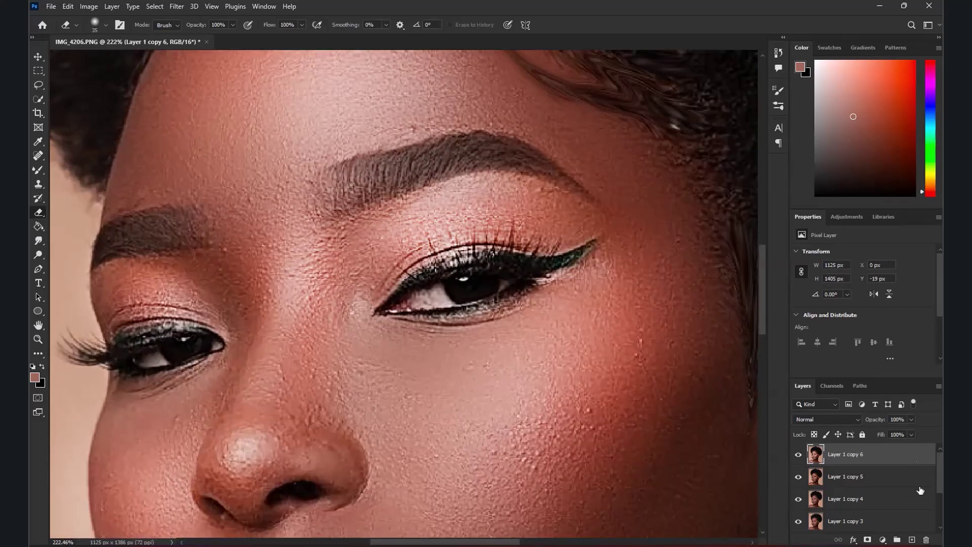
Step: Lighten the inner parts of both eyebrows with a size 45 Dodge brush at 12% exposure
{"action": "left_click", "coordinate": [38, 256]}
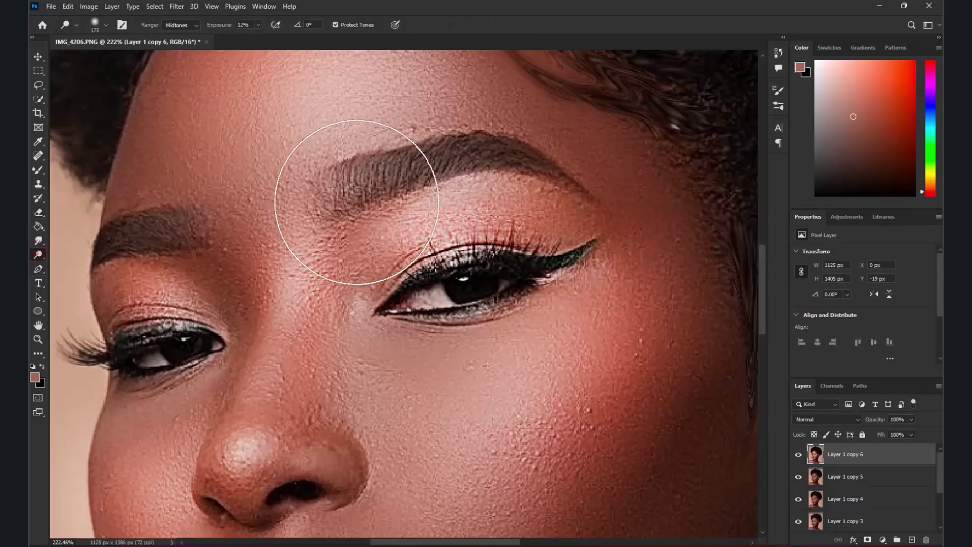
{"action": "key", "text": "bracketleft"}
{"action": "key", "text": "bracketleft"}
{"action": "key", "text": "bracketleft"}
{"action": "key", "text": "bracketleft"}
{"action": "key", "text": "bracketleft"}
{"action": "key", "text": "bracketleft"}
{"action": "key", "text": "bracketleft"}
{"action": "key", "text": "bracketleft"}
{"action": "key", "text": "bracketleft"}
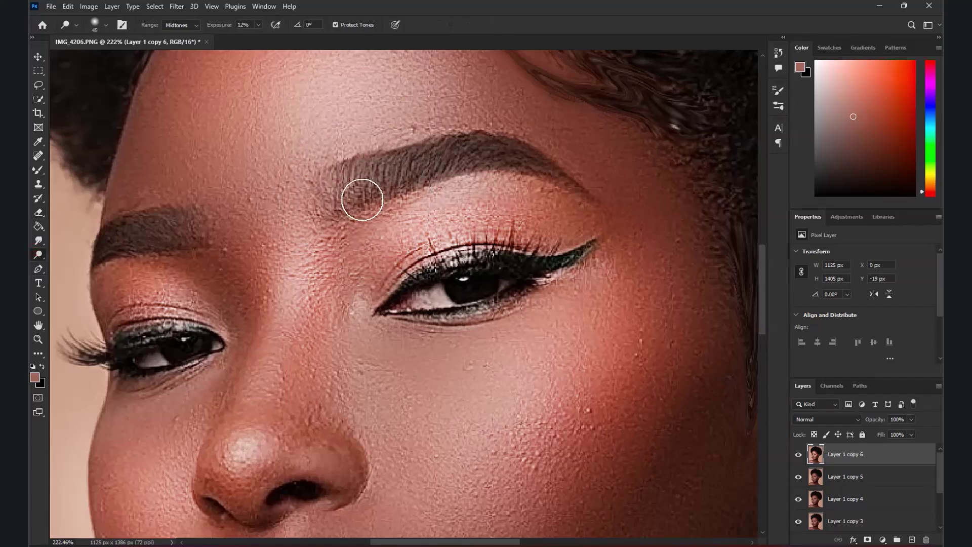
{"action": "mouse_move", "coordinate": [362, 200]}
{"action": "left_mouse_down"}
{"action": "mouse_move", "coordinate": [388, 178]}
{"action": "mouse_move", "coordinate": [362, 183]}
{"action": "mouse_move", "coordinate": [432, 226]}
{"action": "mouse_move", "coordinate": [341, 177]}
{"action": "mouse_move", "coordinate": [415, 151]}
{"action": "mouse_move", "coordinate": [469, 152]}
{"action": "mouse_move", "coordinate": [348, 196]}
{"action": "mouse_move", "coordinate": [449, 157]}
{"action": "mouse_move", "coordinate": [353, 178]}
{"action": "left_mouse_up"}
{"action": "mouse_move", "coordinate": [140, 227]}
{"action": "left_mouse_down"}
{"action": "mouse_move", "coordinate": [167, 230]}
{"action": "mouse_move", "coordinate": [137, 228]}
{"action": "mouse_move", "coordinate": [179, 233]}
{"action": "mouse_move", "coordinate": [132, 230]}
{"action": "mouse_move", "coordinate": [193, 237]}
{"action": "mouse_move", "coordinate": [134, 239]}
{"action": "left_mouse_up"}
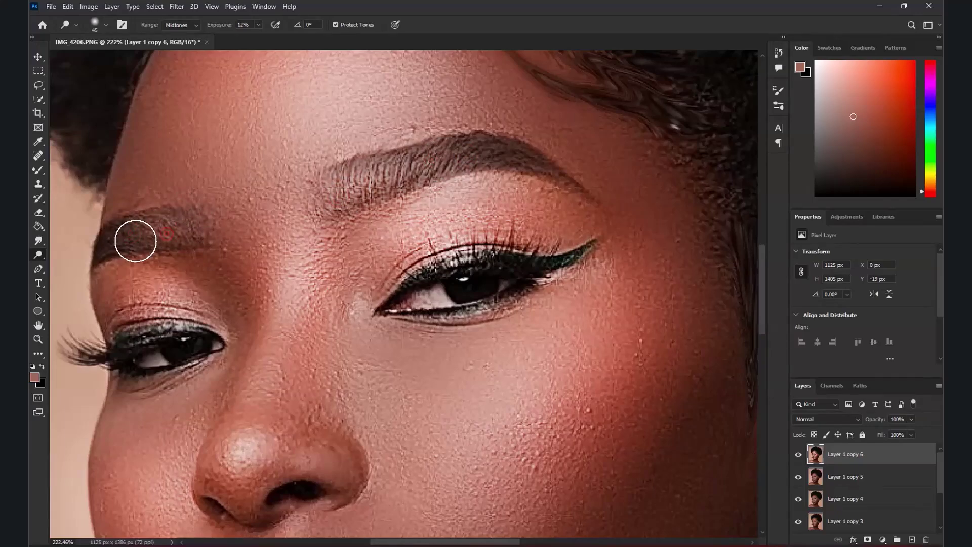
Step: Examine the eyebrows, hair outline, skin and lips in the whole portrait and in close-up
{"action": "scroll", "coordinate": [268, 254], "scroll_direction": "down", "scroll_amount": 5}
{"action": "scroll", "coordinate": [336, 219], "scroll_direction": "down", "scroll_amount": 2}
{"action": "scroll", "coordinate": [317, 218], "scroll_direction": "up", "scroll_amount": 5}
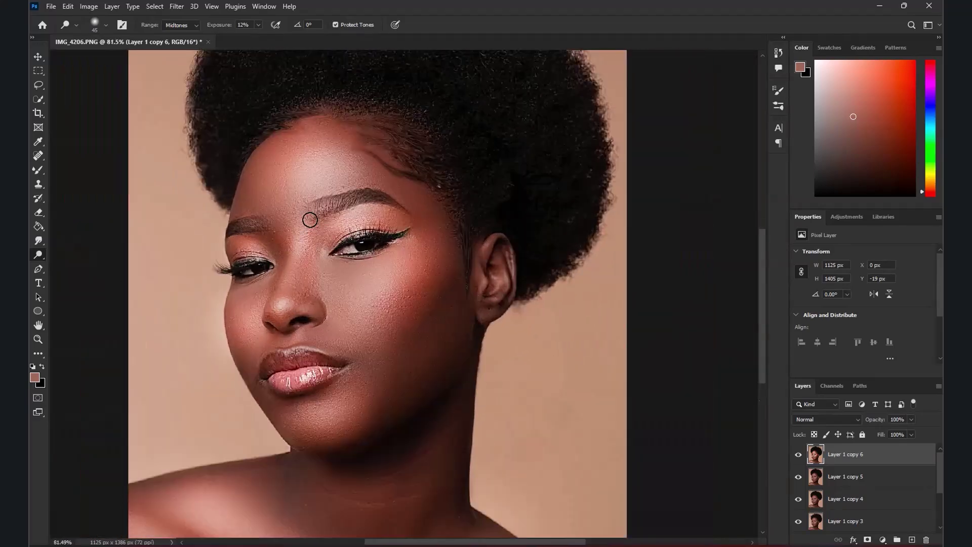
{"action": "scroll", "coordinate": [312, 228], "scroll_direction": "down", "scroll_amount": 2}
{"action": "scroll", "coordinate": [311, 297], "scroll_direction": "up", "scroll_amount": 3}
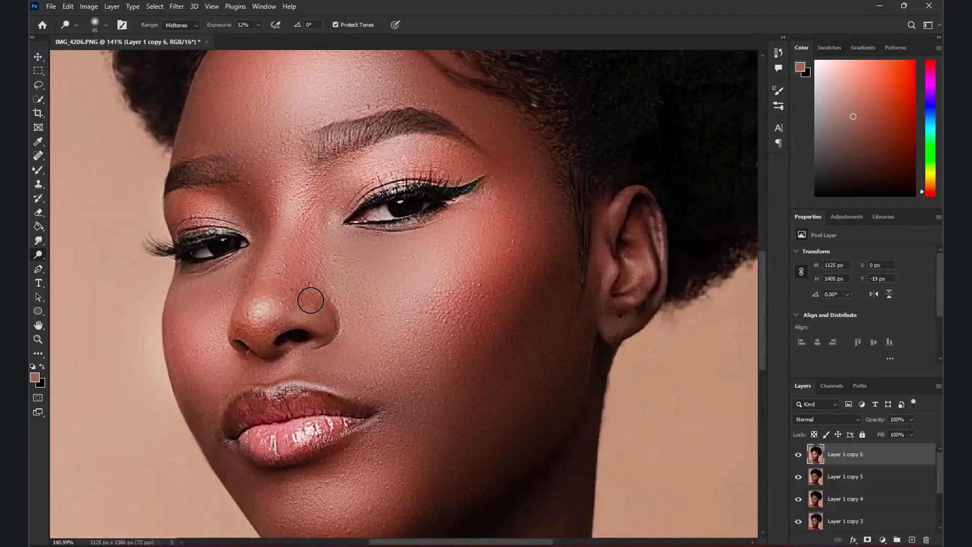
{"action": "scroll", "coordinate": [308, 275], "scroll_direction": "down", "scroll_amount": 4}
{"action": "scroll", "coordinate": [319, 243], "scroll_direction": "down", "scroll_amount": 3}
{"action": "scroll", "coordinate": [306, 229], "scroll_direction": "up", "scroll_amount": 4}
{"action": "scroll", "coordinate": [308, 232], "scroll_direction": "down", "scroll_amount": 3}
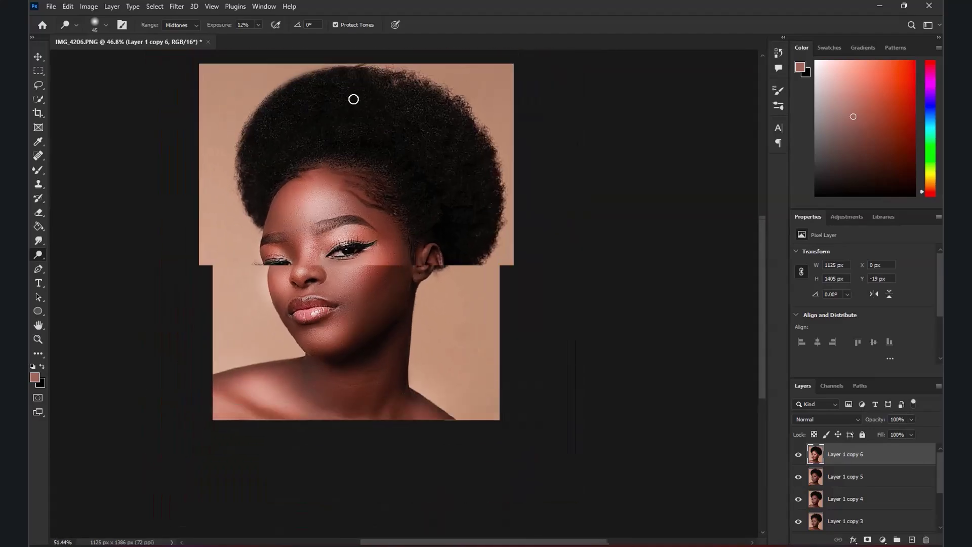
{"action": "scroll", "coordinate": [376, 100], "scroll_direction": "up", "scroll_amount": 4}
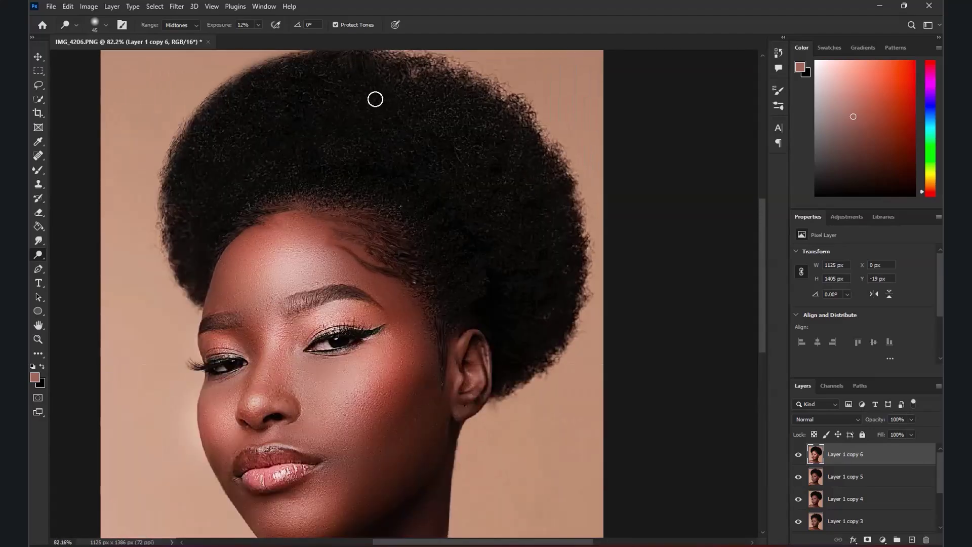
{"action": "scroll", "coordinate": [375, 99], "scroll_direction": "down", "scroll_amount": 4}
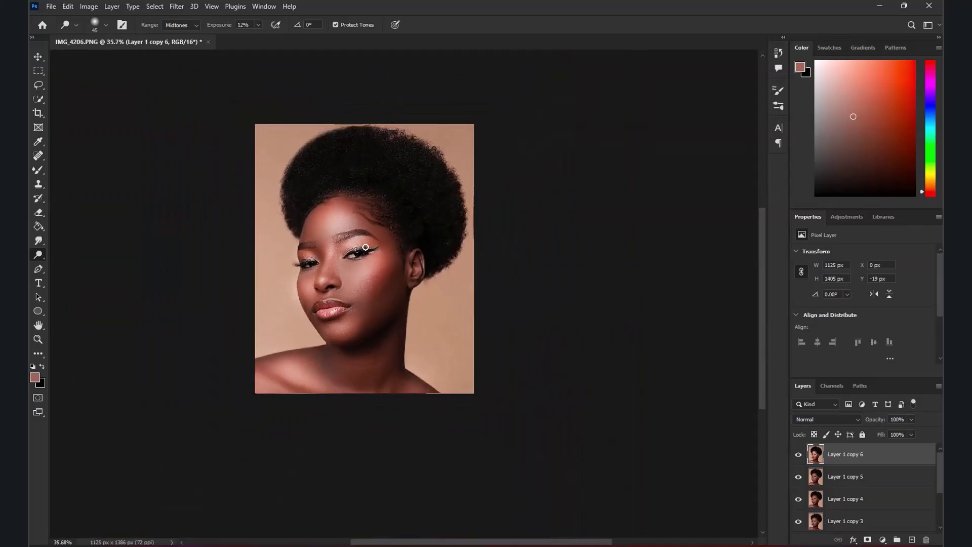
{"action": "scroll", "coordinate": [355, 257], "scroll_direction": "up", "scroll_amount": 2}
{"action": "scroll", "coordinate": [347, 299], "scroll_direction": "up", "scroll_amount": 6}
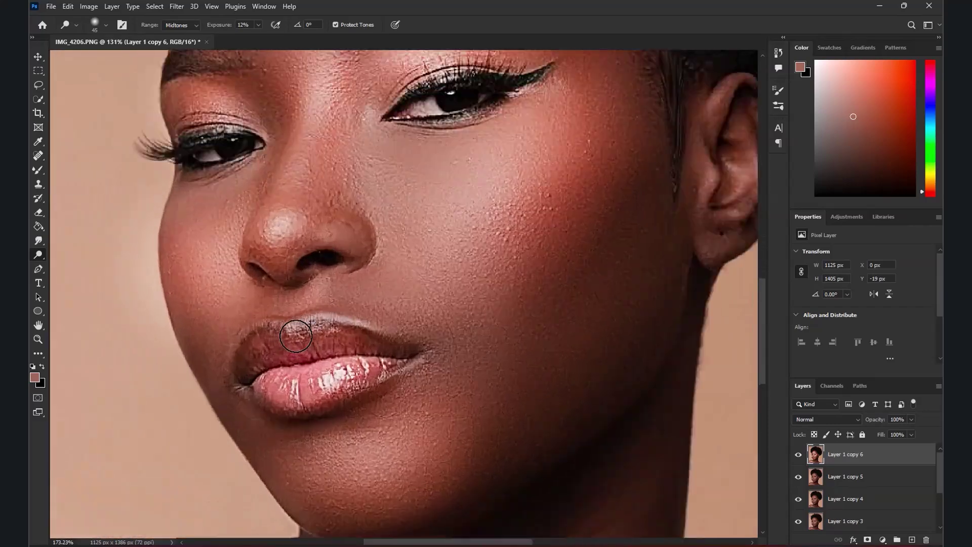
Step: Make a freehand Lasso selection around the lips with surrounding skin and copy it to a new layer
{"action": "scroll", "coordinate": [325, 397], "scroll_direction": "up", "scroll_amount": 1}
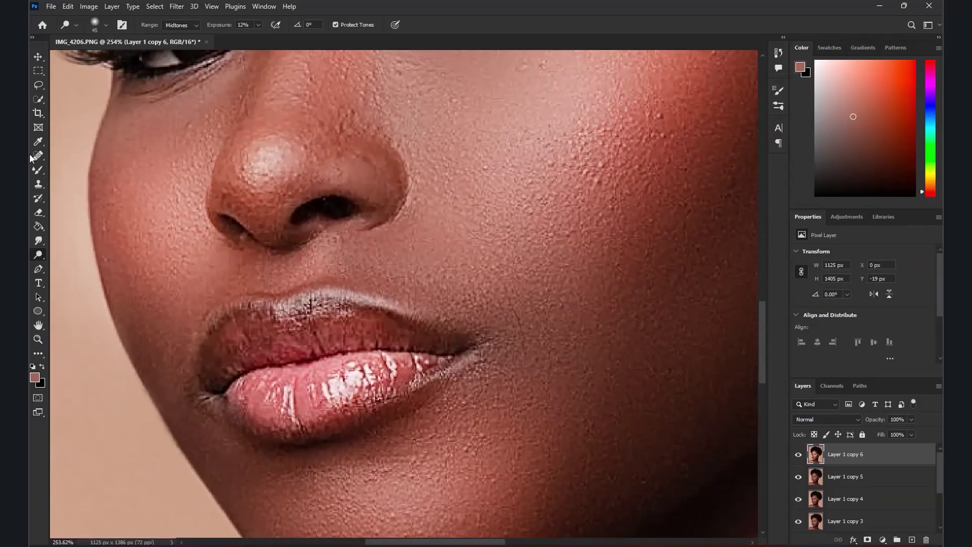
{"action": "left_click", "coordinate": [37, 84]}
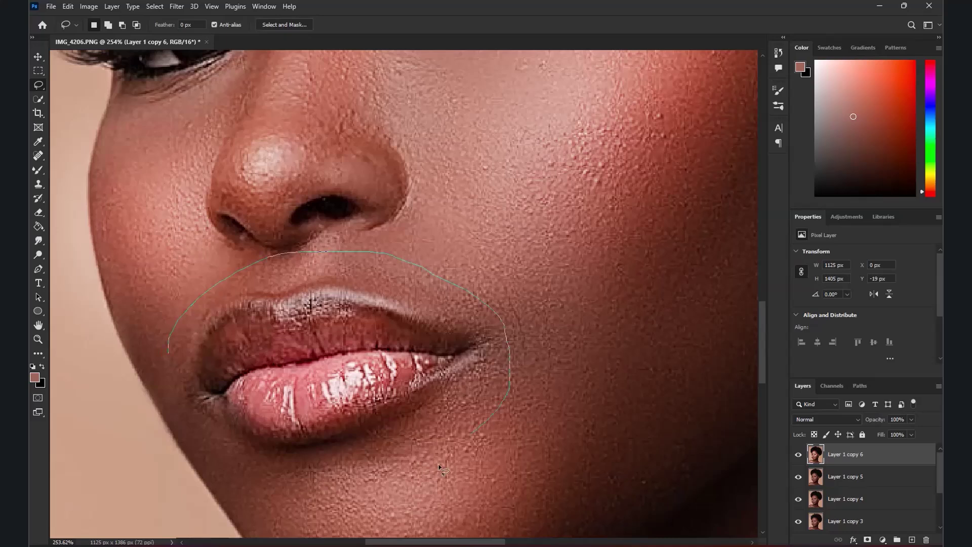
{"action": "left_click_drag", "start_coordinate": [188, 442], "coordinate": [182, 356]}
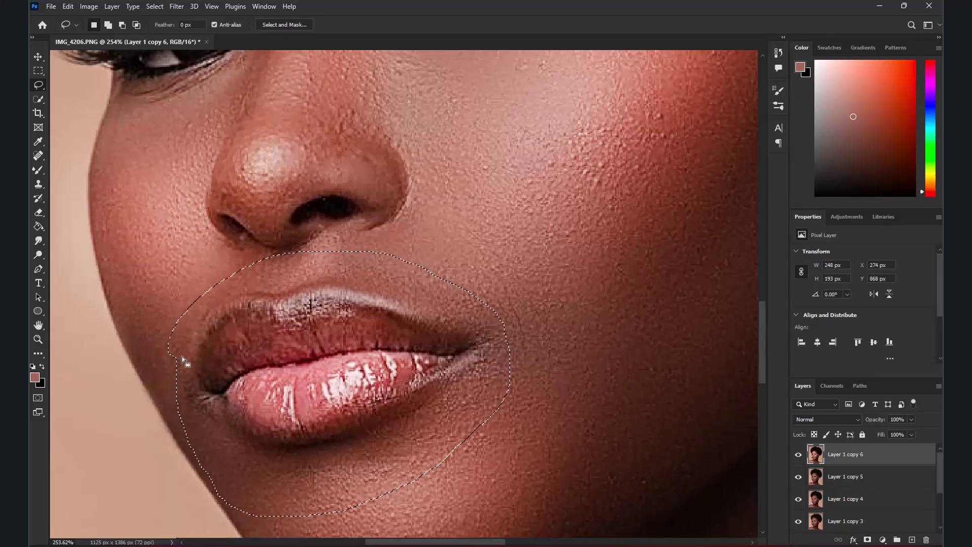
{"action": "key", "text": "ctrl+j"}
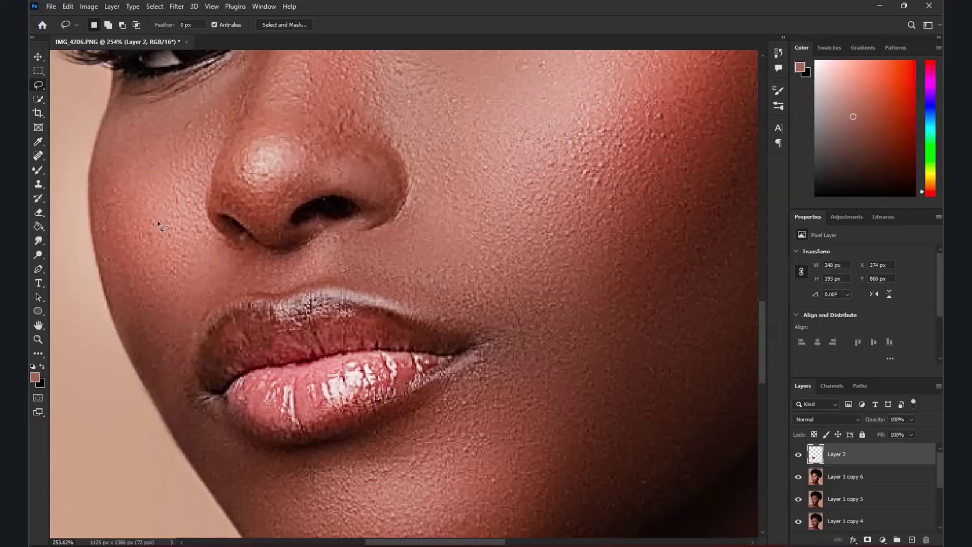
Step: Recolour the lip layer with Hue/Saturation, raising saturation to +44 and shifting the hue into the negative range for a deep pink
{"action": "left_click", "coordinate": [94, 7]}
{"action": "mouse_move", "coordinate": [131, 36]}
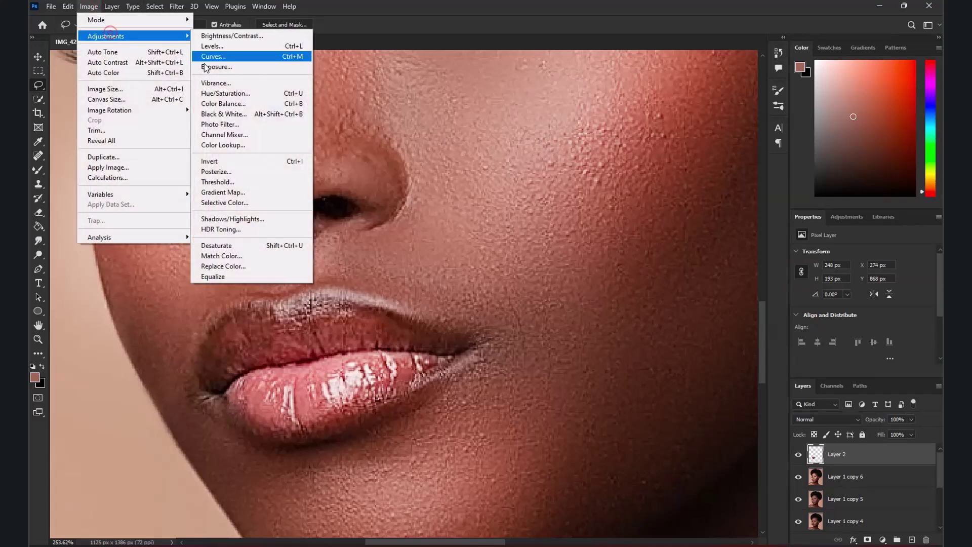
{"action": "left_click", "coordinate": [225, 95]}
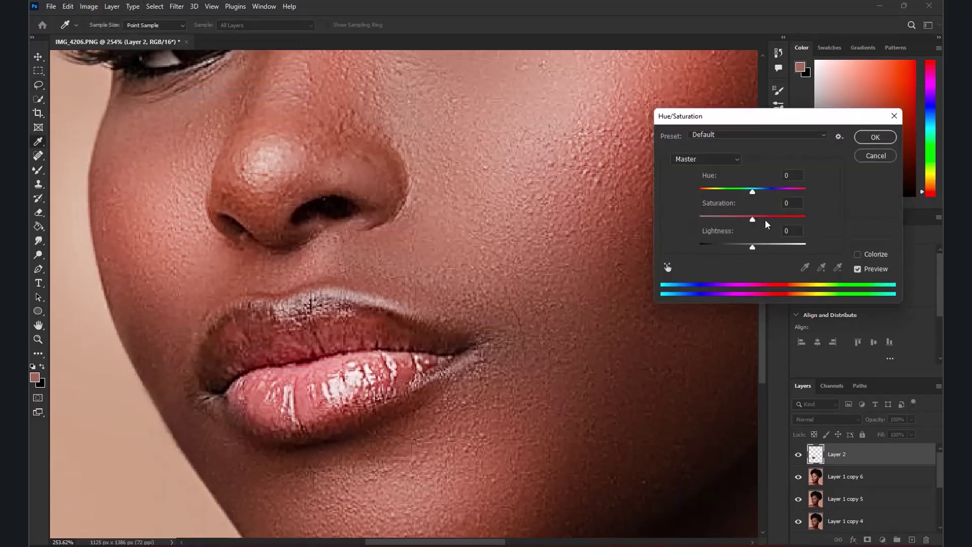
{"action": "left_click_drag", "start_coordinate": [777, 218], "coordinate": [749, 189]}
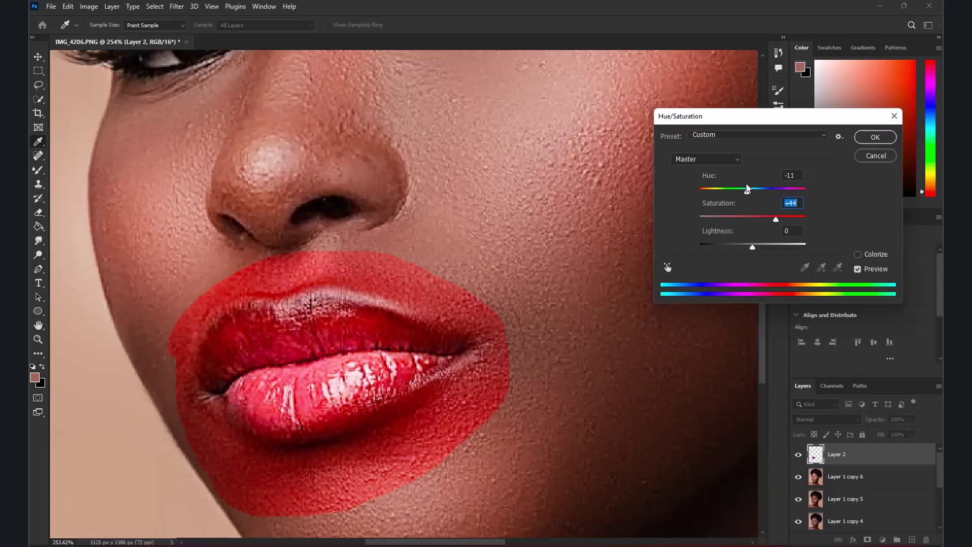
{"action": "left_click", "coordinate": [877, 137]}
Step: Erase the pink colour from the skin around the lips with a soft size 80 eraser at 100% opacity
{"action": "scroll", "coordinate": [346, 293], "scroll_direction": "down", "scroll_amount": 3}
{"action": "left_click", "coordinate": [38, 213]}
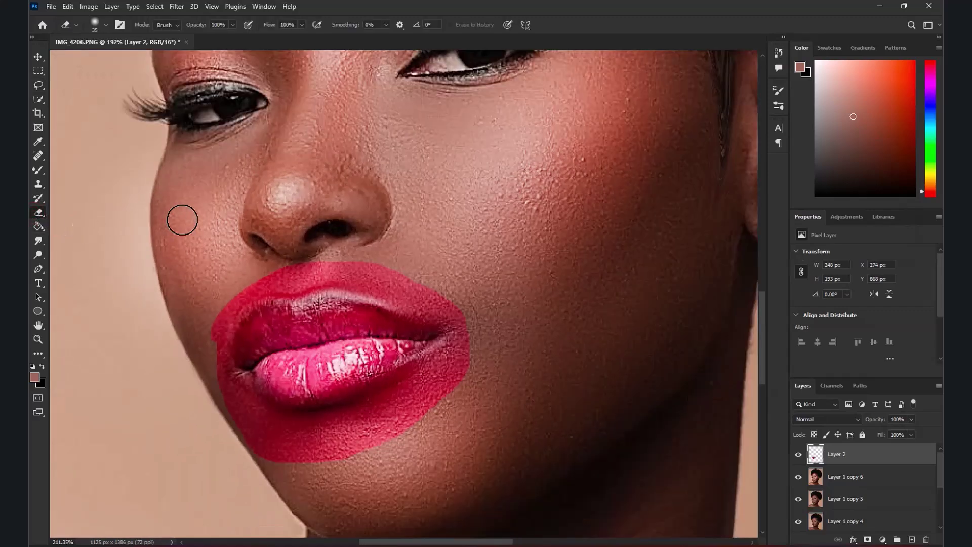
{"action": "scroll", "coordinate": [182, 219], "scroll_direction": "up", "scroll_amount": 2}
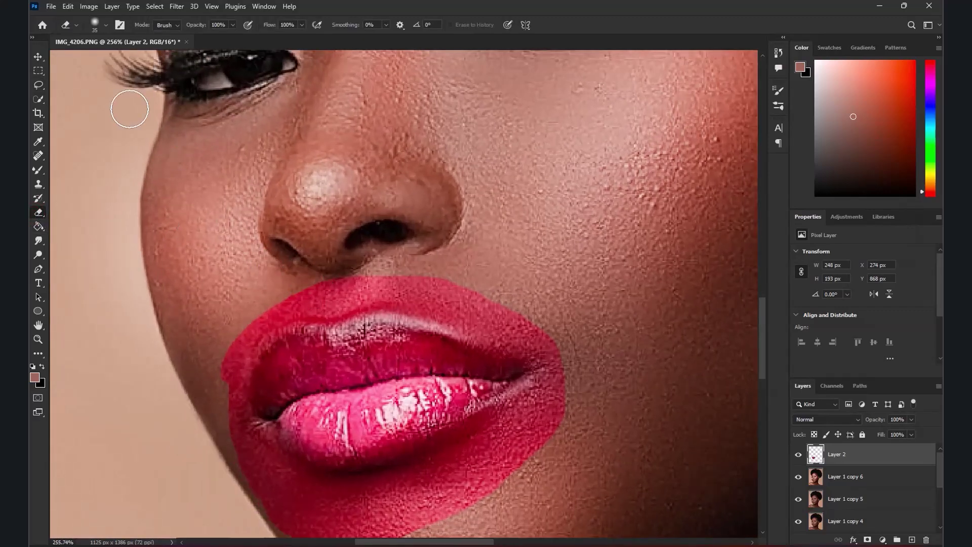
{"action": "left_click", "coordinate": [105, 25]}
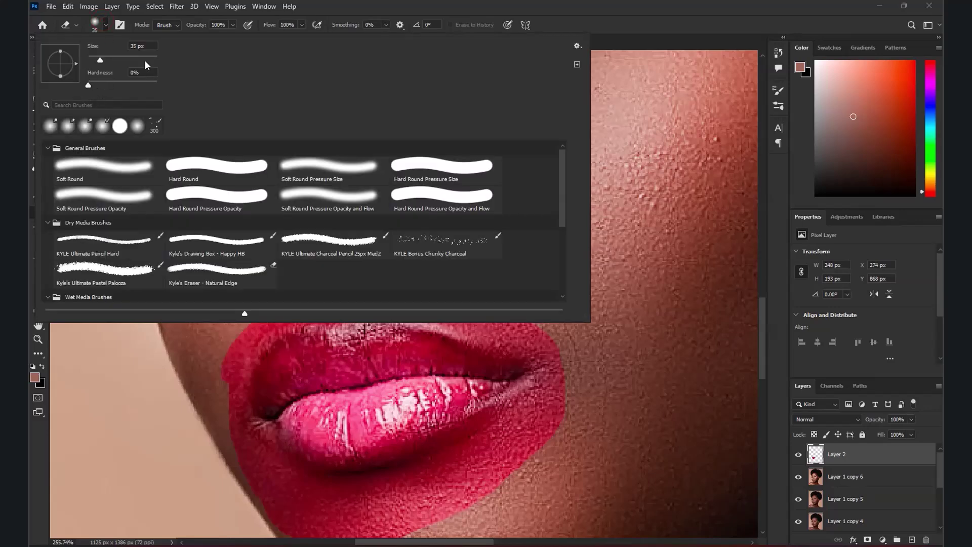
{"action": "left_click", "coordinate": [360, 10]}
{"action": "left_click", "coordinate": [233, 25]}
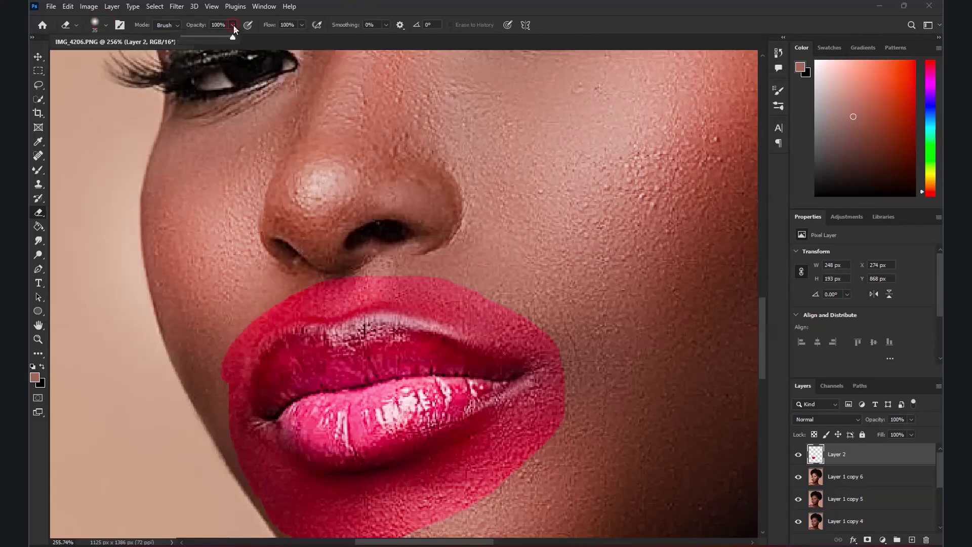
{"action": "left_click", "coordinate": [417, 213]}
{"action": "key", "text": "bracketright"}
{"action": "key", "text": "bracketright"}
{"action": "key", "text": "bracketright"}
{"action": "key", "text": "bracketright"}
{"action": "key", "text": "bracketright"}
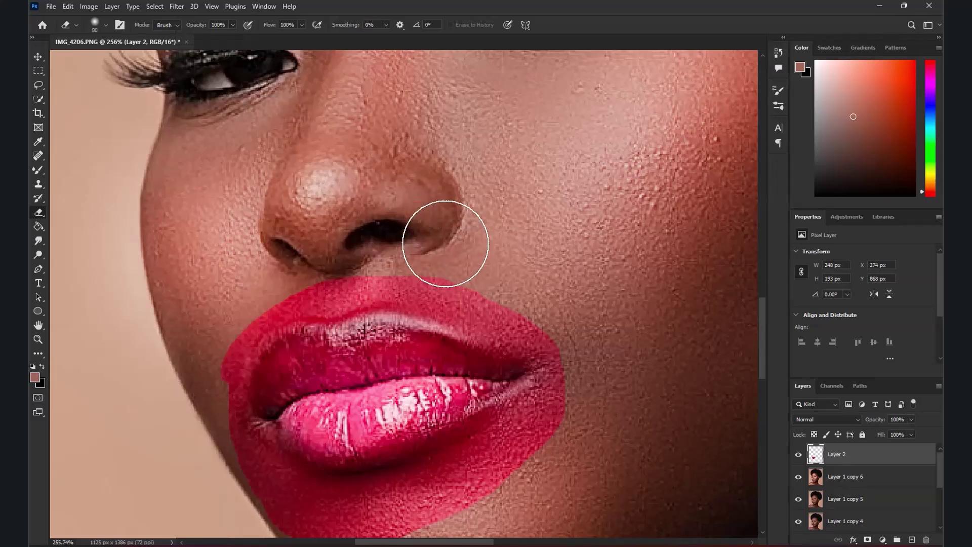
{"action": "mouse_move", "coordinate": [299, 256]}
{"action": "left_mouse_down"}
{"action": "mouse_move", "coordinate": [432, 274]}
{"action": "mouse_move", "coordinate": [504, 308]}
{"action": "mouse_move", "coordinate": [565, 366]}
{"action": "mouse_move", "coordinate": [560, 416]}
{"action": "mouse_move", "coordinate": [482, 474]}
{"action": "mouse_move", "coordinate": [393, 500]}
{"action": "mouse_move", "coordinate": [299, 504]}
{"action": "mouse_move", "coordinate": [220, 442]}
{"action": "mouse_move", "coordinate": [212, 352]}
{"action": "mouse_move", "coordinate": [280, 288]}
{"action": "mouse_move", "coordinate": [357, 267]}
{"action": "mouse_move", "coordinate": [443, 271]}
{"action": "left_mouse_up"}
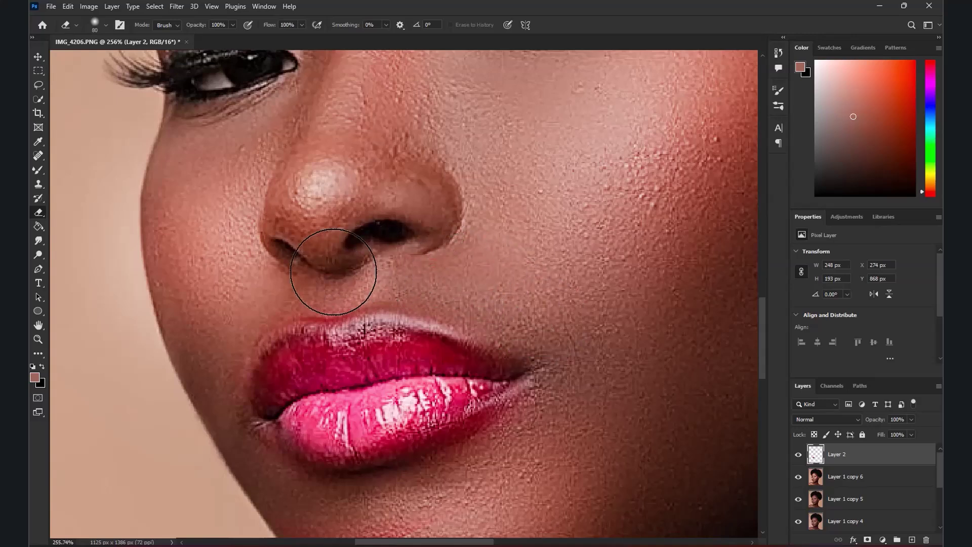
{"action": "left_click", "coordinate": [258, 287]}
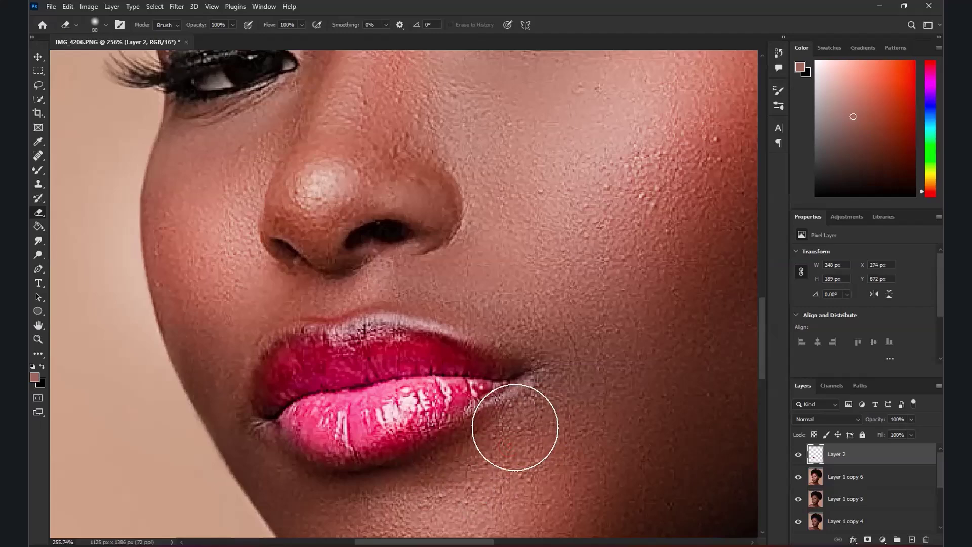
Step: Reduce the lip colour layer's opacity to 58% and merge it into the portrait layer below
{"action": "scroll", "coordinate": [304, 380], "scroll_direction": "down", "scroll_amount": 6}
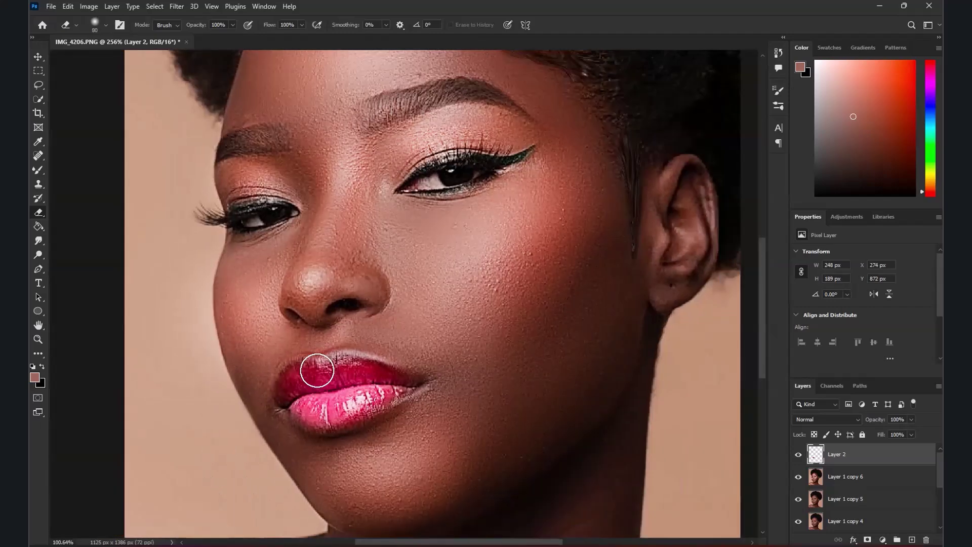
{"action": "scroll", "coordinate": [314, 354], "scroll_direction": "up", "scroll_amount": 2}
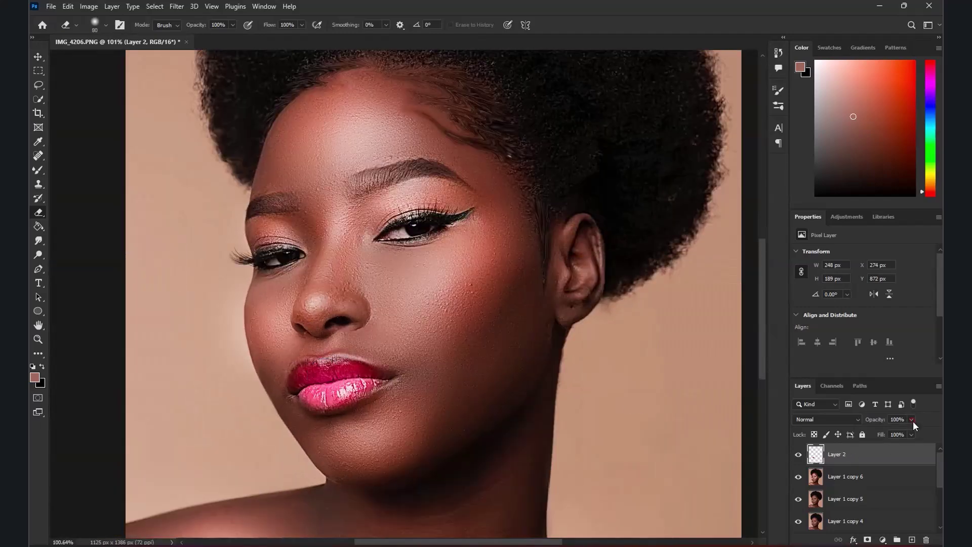
{"action": "scroll", "coordinate": [410, 330], "scroll_direction": "down", "scroll_amount": 4}
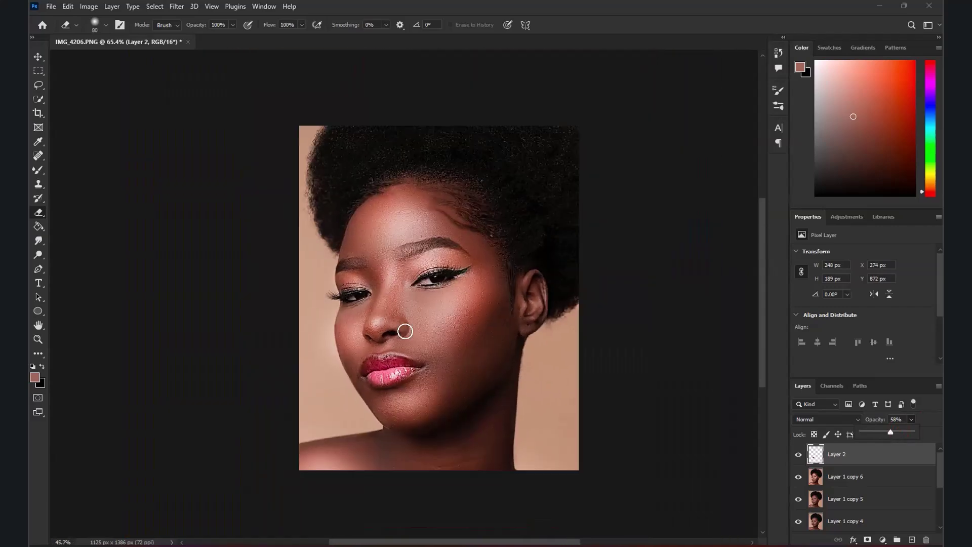
{"action": "scroll", "coordinate": [430, 349], "scroll_direction": "up", "scroll_amount": 3}
{"action": "scroll", "coordinate": [425, 342], "scroll_direction": "up", "scroll_amount": 2}
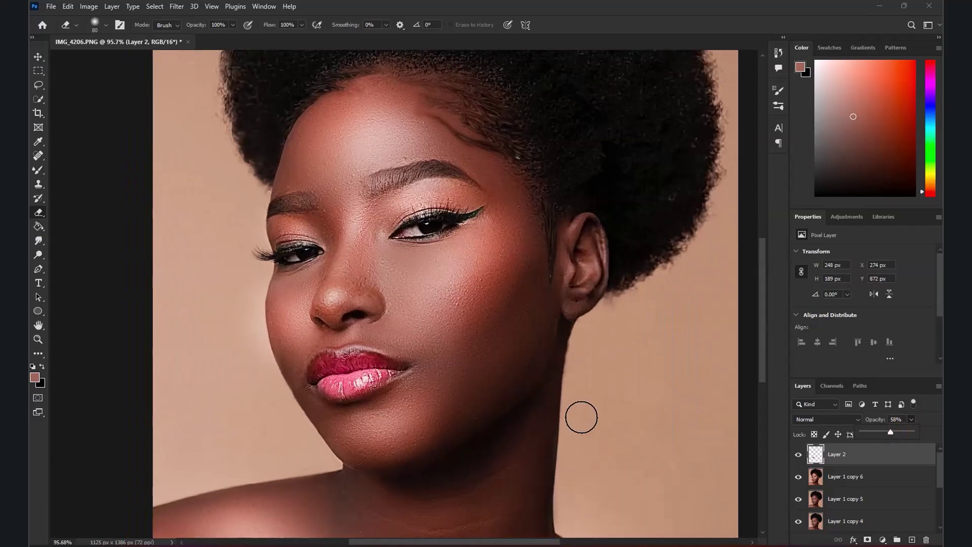
{"action": "key", "text": "ctrl+e"}
Step: Add a new empty layer above the portrait and set the foreground colour to cyan 5ef2ff
{"action": "scroll", "coordinate": [457, 324], "scroll_direction": "up", "scroll_amount": 4}
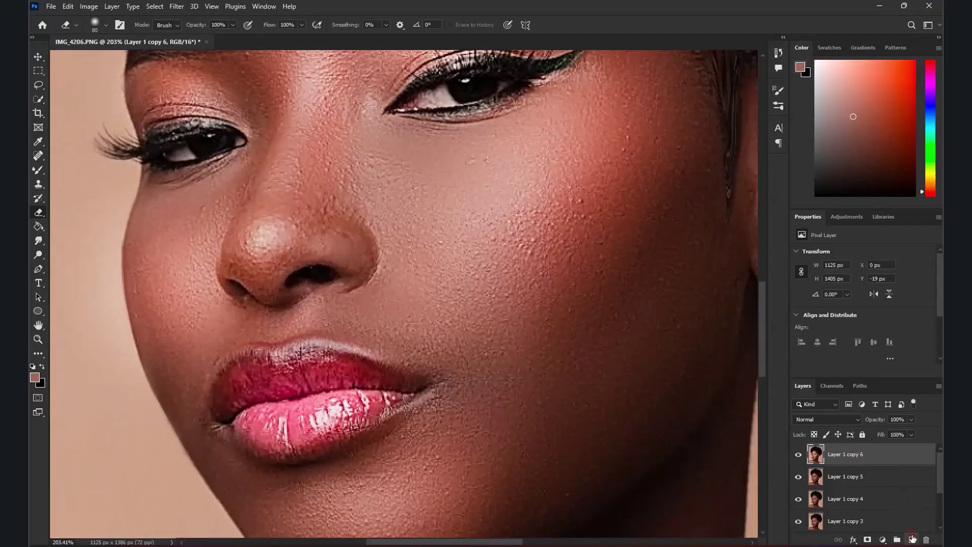
{"action": "left_click", "coordinate": [912, 539]}
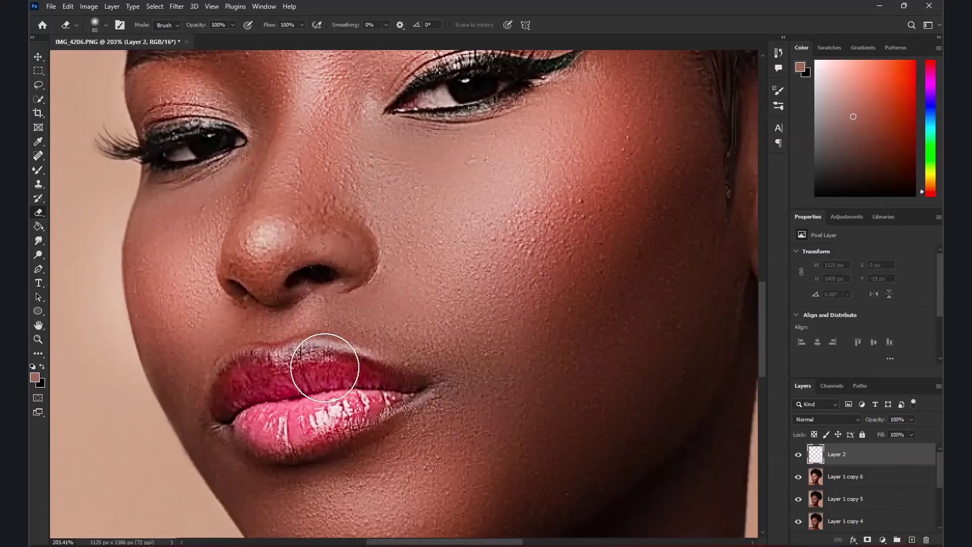
{"action": "scroll", "coordinate": [321, 369], "scroll_direction": "up", "scroll_amount": 2}
{"action": "left_click", "coordinate": [35, 380]}
{"action": "left_click_drag", "start_coordinate": [804, 325], "coordinate": [805, 349]}
{"action": "left_click_drag", "start_coordinate": [756, 313], "coordinate": [740, 263]}
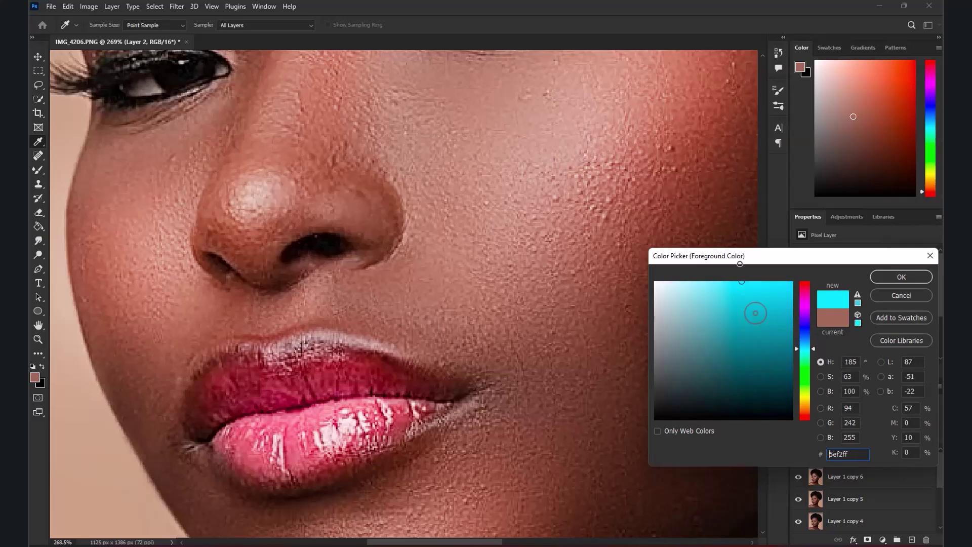
{"action": "left_click", "coordinate": [893, 277]}
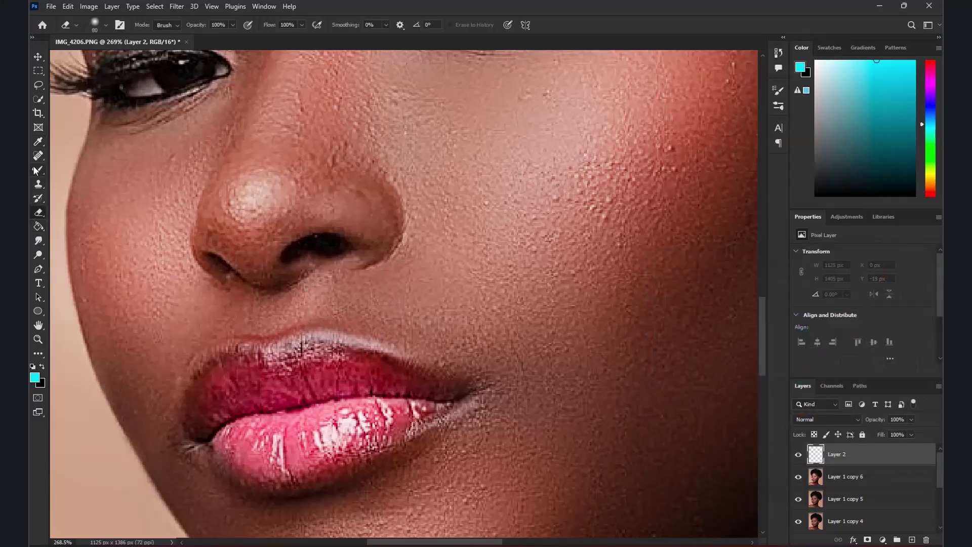
Step: Paint a cyan stroke along the upper lip's outline with a size 15 hard round brush at 100% opacity
{"action": "right_click", "coordinate": [36, 171]}
{"action": "left_click", "coordinate": [68, 171]}
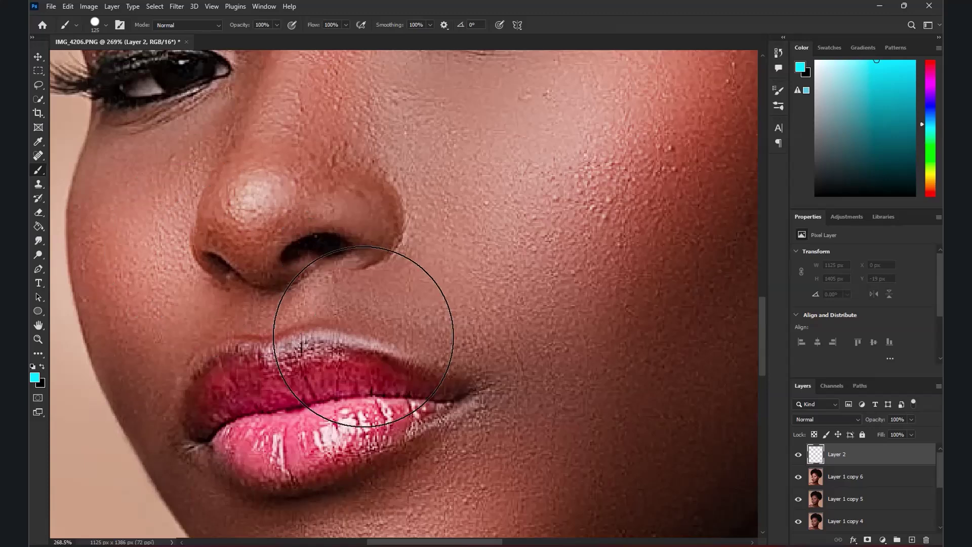
{"action": "key", "text": "bracketleft"}
{"action": "key", "text": "bracketleft"}
{"action": "key", "text": "bracketleft"}
{"action": "key", "text": "bracketleft"}
{"action": "key", "text": "bracketleft"}
{"action": "key", "text": "bracketleft"}
{"action": "key", "text": "bracketleft"}
{"action": "key", "text": "bracketleft"}
{"action": "key", "text": "bracketleft"}
{"action": "key", "text": "bracketleft"}
{"action": "key", "text": "bracketleft"}
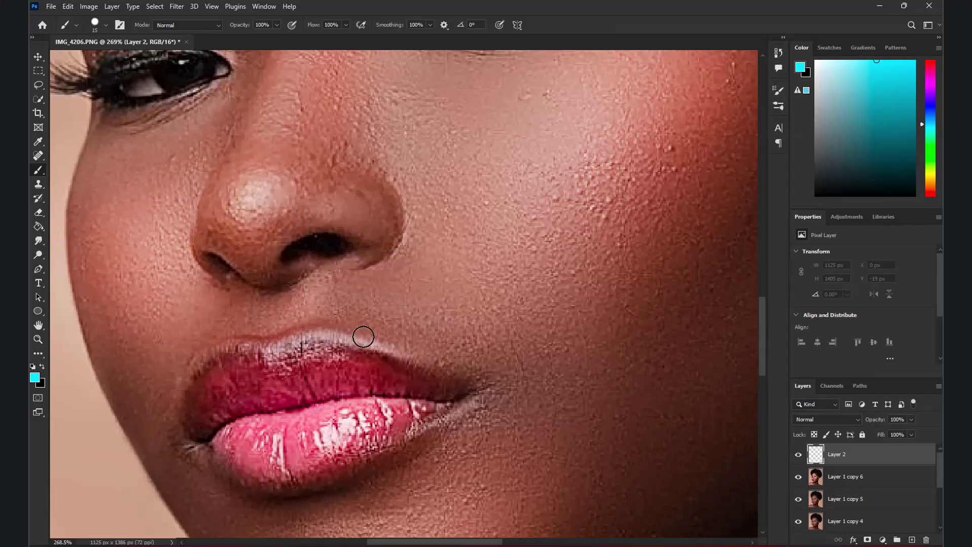
{"action": "mouse_move", "coordinate": [455, 376]}
{"action": "left_mouse_down"}
{"action": "mouse_move", "coordinate": [297, 317]}
{"action": "mouse_move", "coordinate": [263, 329]}
{"action": "mouse_move", "coordinate": [253, 364]}
{"action": "mouse_move", "coordinate": [214, 345]}
{"action": "mouse_move", "coordinate": [187, 351]}
{"action": "mouse_move", "coordinate": [157, 442]}
{"action": "left_mouse_up"}
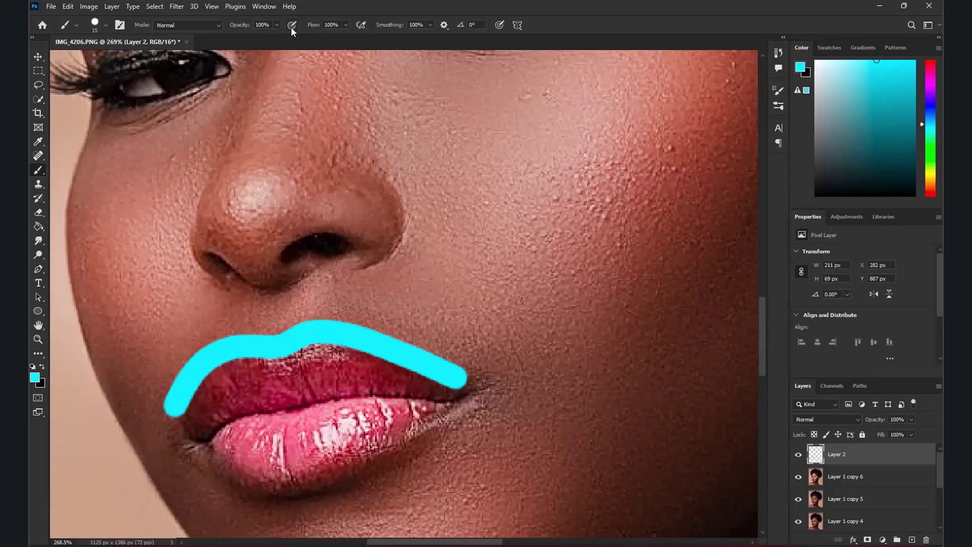
Step: Soften the cyan stroke with a 7.6 pixel Gaussian Blur and set its layer's blend mode to Color
{"action": "left_click", "coordinate": [177, 6]}
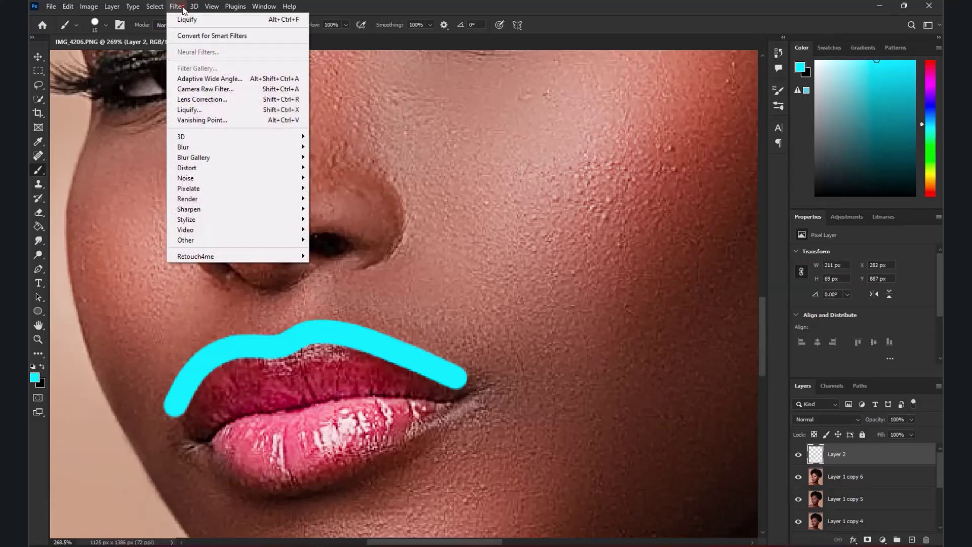
{"action": "mouse_move", "coordinate": [223, 148]}
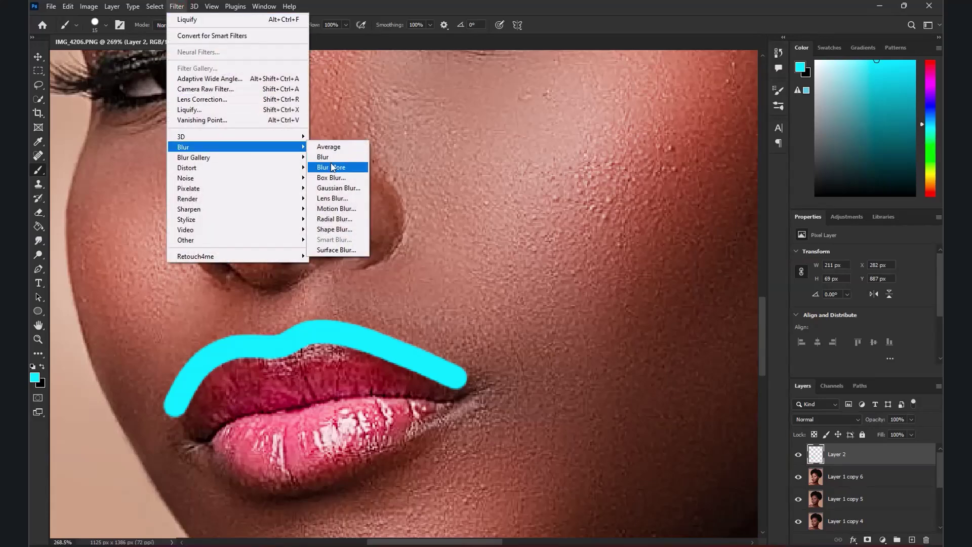
{"action": "left_click", "coordinate": [335, 188]}
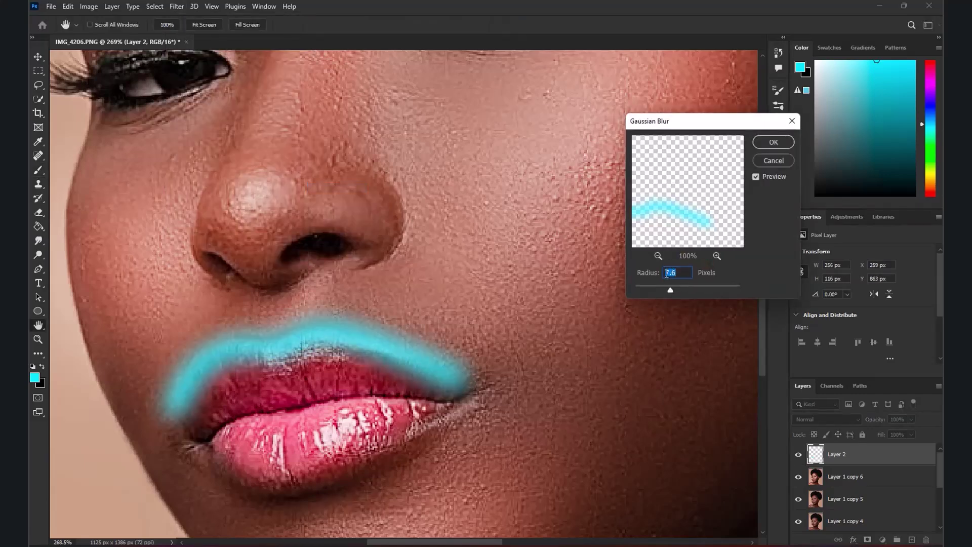
{"action": "left_click", "coordinate": [774, 143]}
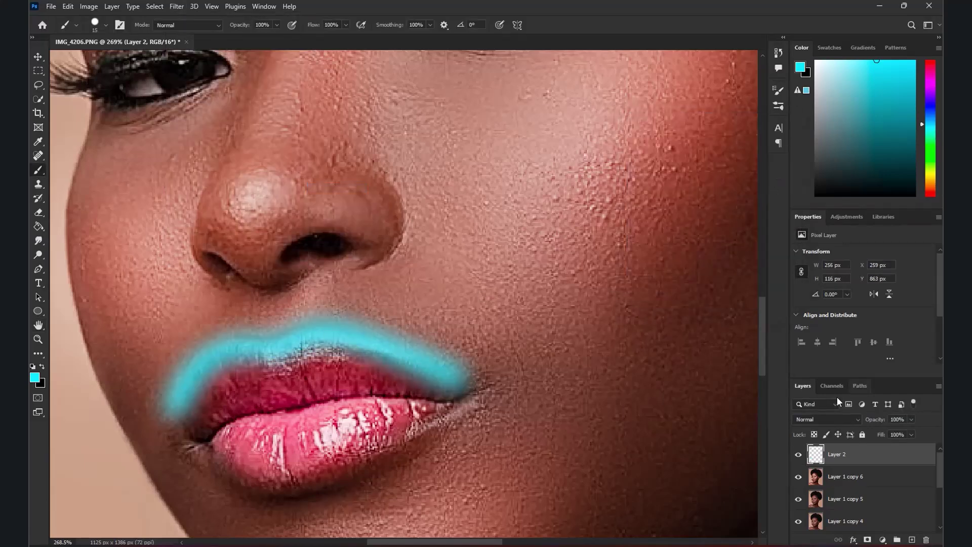
{"action": "left_click", "coordinate": [818, 421]}
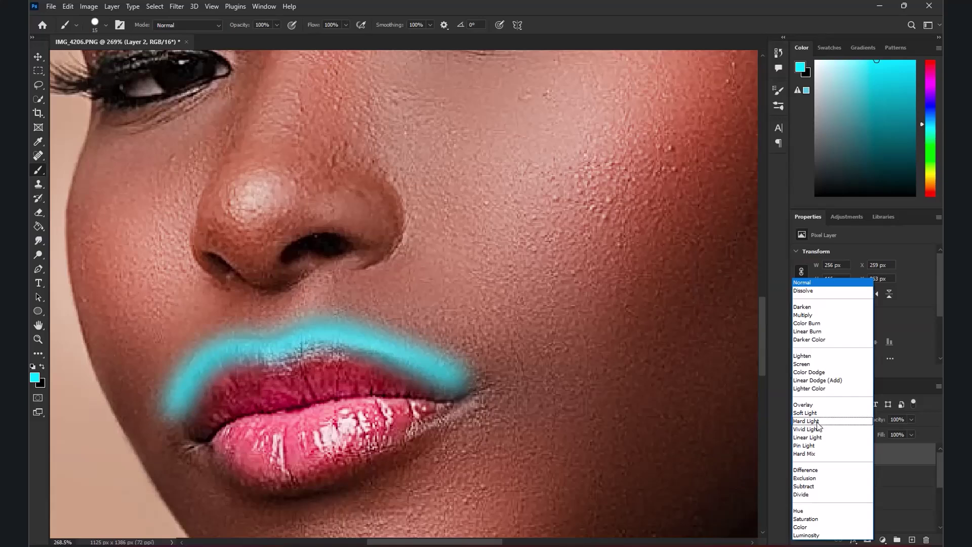
{"action": "left_click", "coordinate": [809, 526]}
Step: Erase the excess cyan above and below the upper lip's edge with the soft size 80 eraser
{"action": "left_click", "coordinate": [38, 213]}
{"action": "mouse_move", "coordinate": [391, 300]}
{"action": "left_mouse_down"}
{"action": "mouse_move", "coordinate": [440, 335]}
{"action": "mouse_move", "coordinate": [511, 366]}
{"action": "mouse_move", "coordinate": [400, 295]}
{"action": "mouse_move", "coordinate": [321, 269]}
{"action": "mouse_move", "coordinate": [299, 273]}
{"action": "mouse_move", "coordinate": [227, 288]}
{"action": "mouse_move", "coordinate": [160, 332]}
{"action": "mouse_move", "coordinate": [133, 370]}
{"action": "mouse_move", "coordinate": [120, 444]}
{"action": "mouse_move", "coordinate": [196, 456]}
{"action": "mouse_move", "coordinate": [224, 416]}
{"action": "mouse_move", "coordinate": [289, 412]}
{"action": "mouse_move", "coordinate": [212, 426]}
{"action": "mouse_move", "coordinate": [193, 456]}
{"action": "mouse_move", "coordinate": [330, 408]}
{"action": "left_mouse_up"}
{"action": "scroll", "coordinate": [408, 336], "scroll_direction": "down", "scroll_amount": 5}
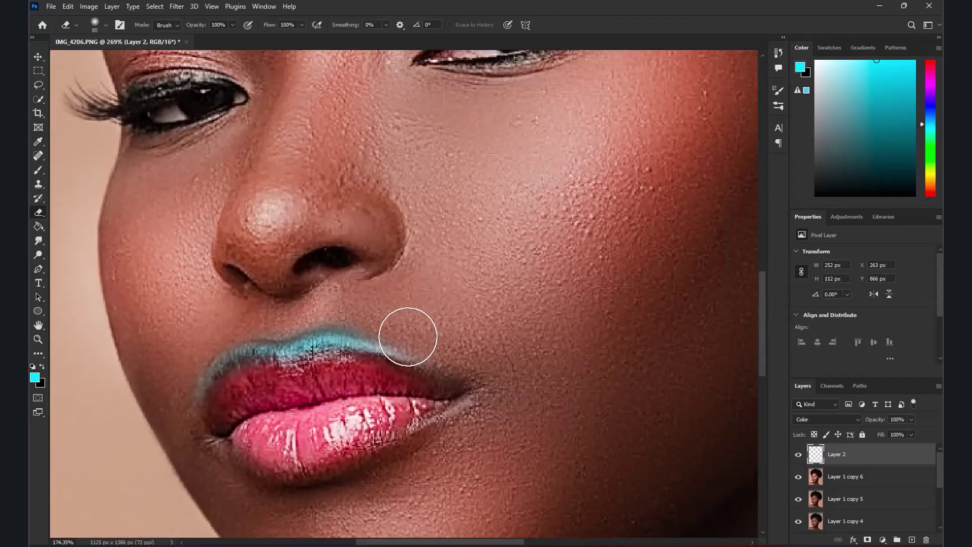
{"action": "mouse_move", "coordinate": [386, 321]}
{"action": "left_mouse_down"}
{"action": "mouse_move", "coordinate": [321, 333]}
{"action": "mouse_move", "coordinate": [297, 360]}
{"action": "mouse_move", "coordinate": [355, 324]}
{"action": "mouse_move", "coordinate": [402, 310]}
{"action": "left_mouse_up"}
Step: Compare the portrait with and without the cyan lip layer, in full view and close-up
{"action": "scroll", "coordinate": [401, 311], "scroll_direction": "down", "scroll_amount": 6}
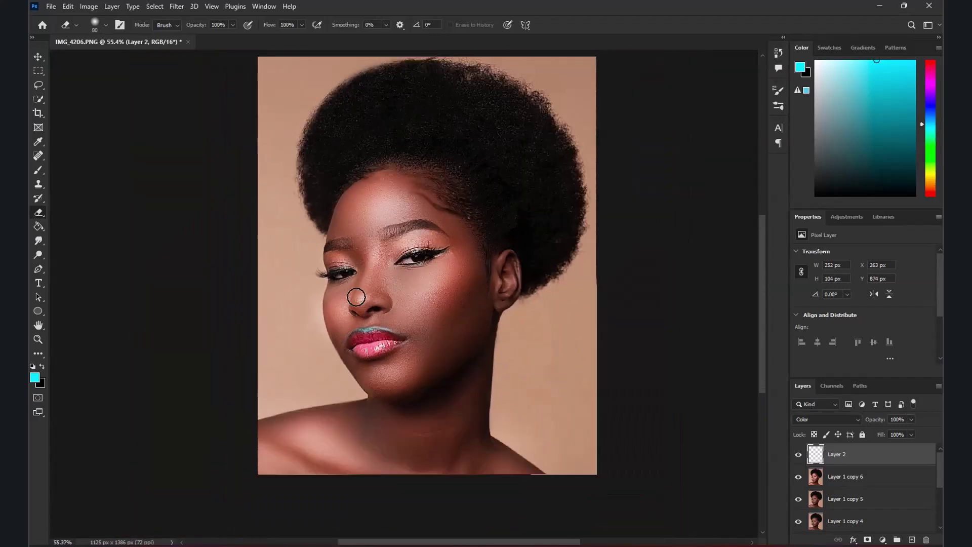
{"action": "scroll", "coordinate": [373, 321], "scroll_direction": "up", "scroll_amount": 4}
{"action": "left_click", "coordinate": [796, 455]}
{"action": "scroll", "coordinate": [418, 200], "scroll_direction": "up", "scroll_amount": 5}
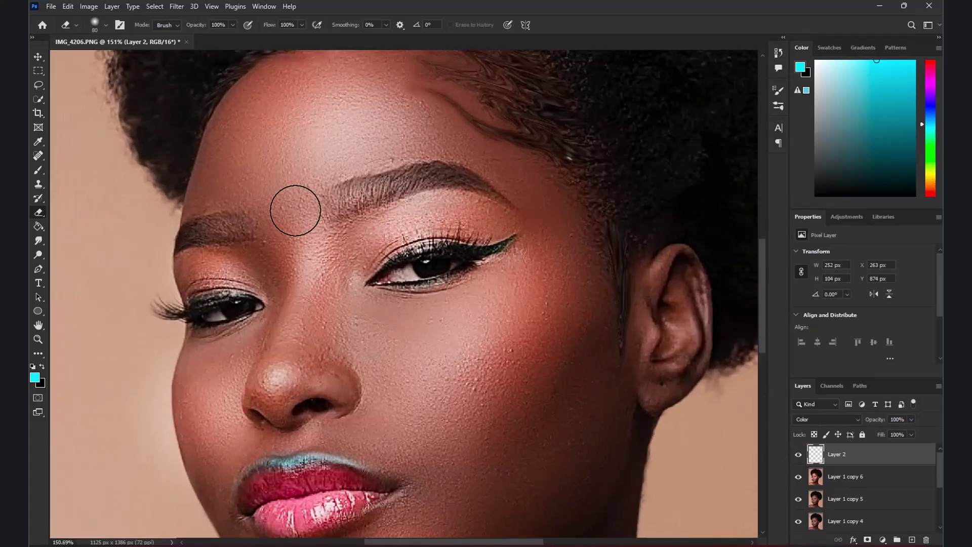
Step: Paint cyan eyeshadow over both upper eyelids with a 70 px brush at 0% hardness
{"action": "key", "text": "b"}
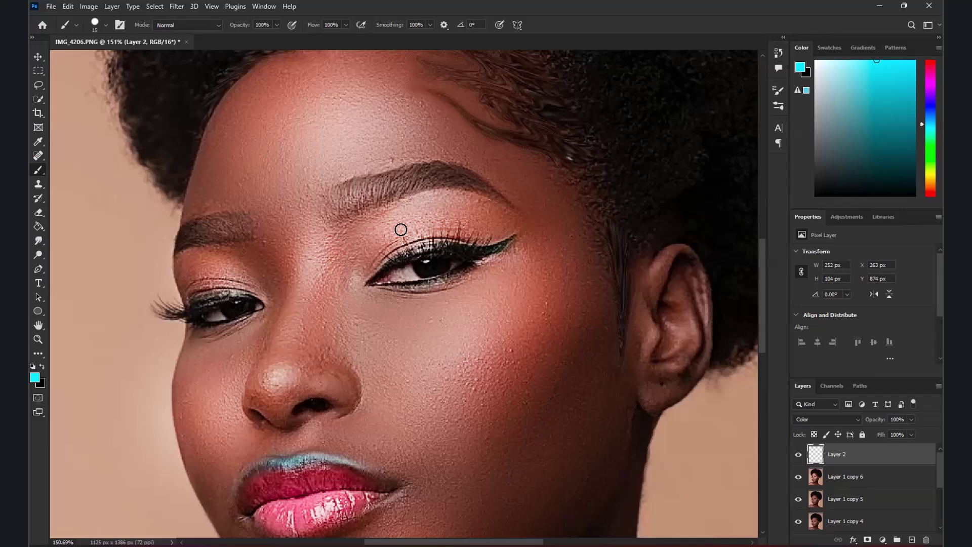
{"action": "key", "text": "bracketright"}
{"action": "key", "text": "bracketright"}
{"action": "key", "text": "bracketright"}
{"action": "key", "text": "bracketright"}
{"action": "key", "text": "bracketright"}
{"action": "left_click", "coordinate": [106, 25]}
{"action": "left_click_drag", "start_coordinate": [131, 84], "coordinate": [84, 82]}
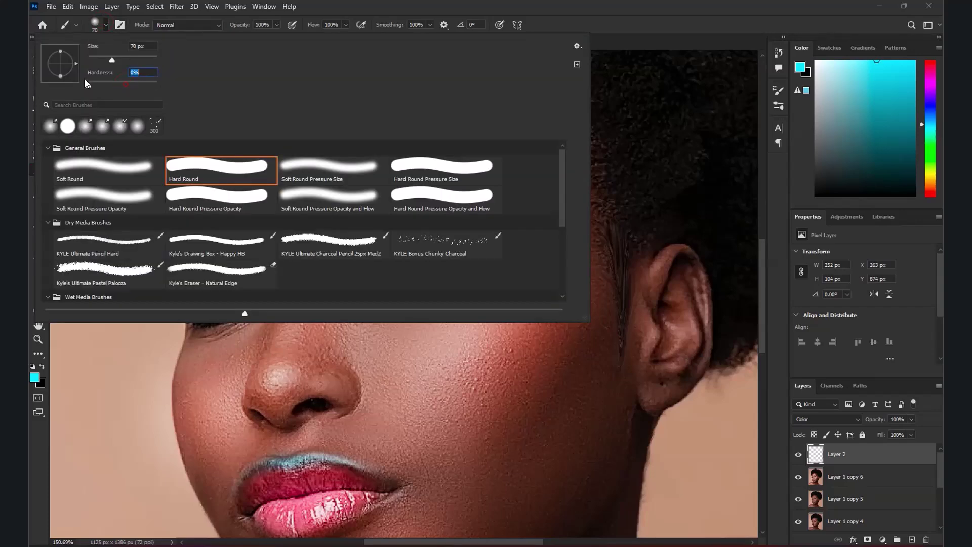
{"action": "left_click", "coordinate": [415, 4]}
{"action": "mouse_move", "coordinate": [357, 251]}
{"action": "left_mouse_down"}
{"action": "mouse_move", "coordinate": [434, 217]}
{"action": "mouse_move", "coordinate": [499, 211]}
{"action": "mouse_move", "coordinate": [538, 232]}
{"action": "left_mouse_up"}
{"action": "mouse_move", "coordinate": [240, 269]}
{"action": "left_mouse_down"}
{"action": "mouse_move", "coordinate": [251, 274]}
{"action": "mouse_move", "coordinate": [203, 261]}
{"action": "mouse_move", "coordinate": [162, 282]}
{"action": "mouse_move", "coordinate": [170, 286]}
{"action": "left_mouse_up"}
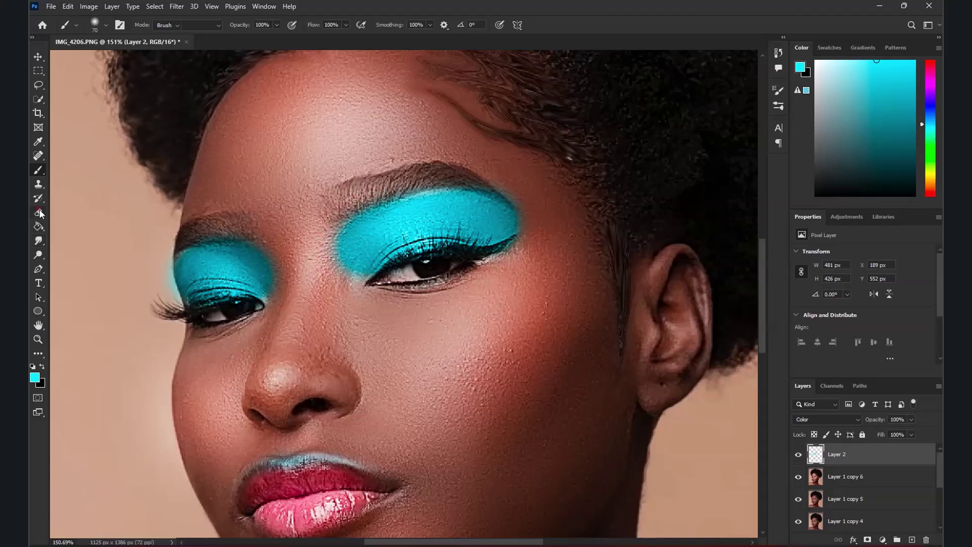
Step: Fade the upper edges of the cyan eyeshadow on both eyelids with the soft eraser at size 150
{"action": "left_click", "coordinate": [39, 213]}
{"action": "key", "text": "bracketright"}
{"action": "key", "text": "bracketright"}
{"action": "key", "text": "bracketright"}
{"action": "key", "text": "bracketright"}
{"action": "mouse_move", "coordinate": [529, 192]}
{"action": "left_mouse_down"}
{"action": "mouse_move", "coordinate": [552, 191]}
{"action": "mouse_move", "coordinate": [480, 152]}
{"action": "mouse_move", "coordinate": [319, 198]}
{"action": "mouse_move", "coordinate": [311, 231]}
{"action": "mouse_move", "coordinate": [453, 162]}
{"action": "mouse_move", "coordinate": [524, 187]}
{"action": "mouse_move", "coordinate": [348, 170]}
{"action": "left_mouse_up"}
{"action": "mouse_move", "coordinate": [151, 224]}
{"action": "left_mouse_down"}
{"action": "mouse_move", "coordinate": [257, 222]}
{"action": "mouse_move", "coordinate": [294, 243]}
{"action": "left_mouse_up"}
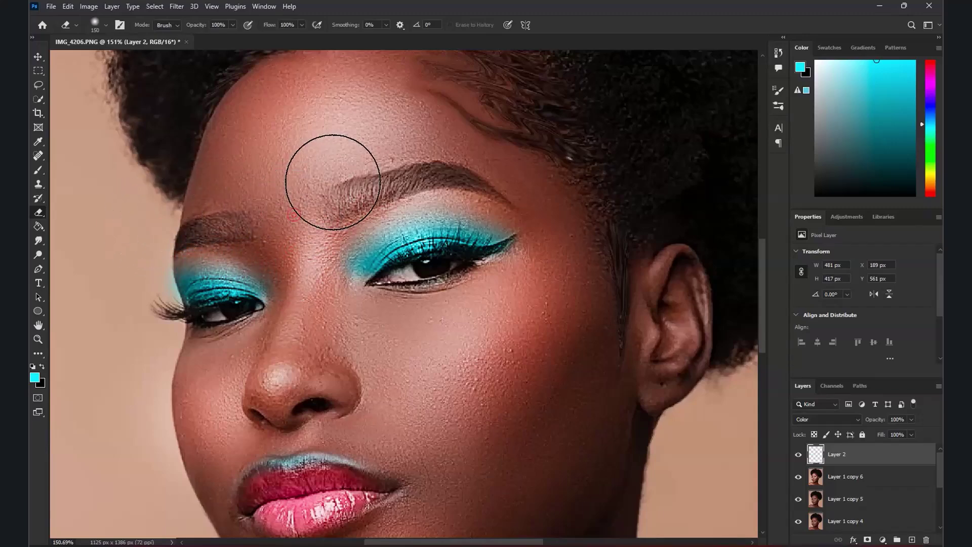
{"action": "scroll", "coordinate": [324, 190], "scroll_direction": "down", "scroll_amount": 4}
{"action": "scroll", "coordinate": [314, 208], "scroll_direction": "up", "scroll_amount": 2}
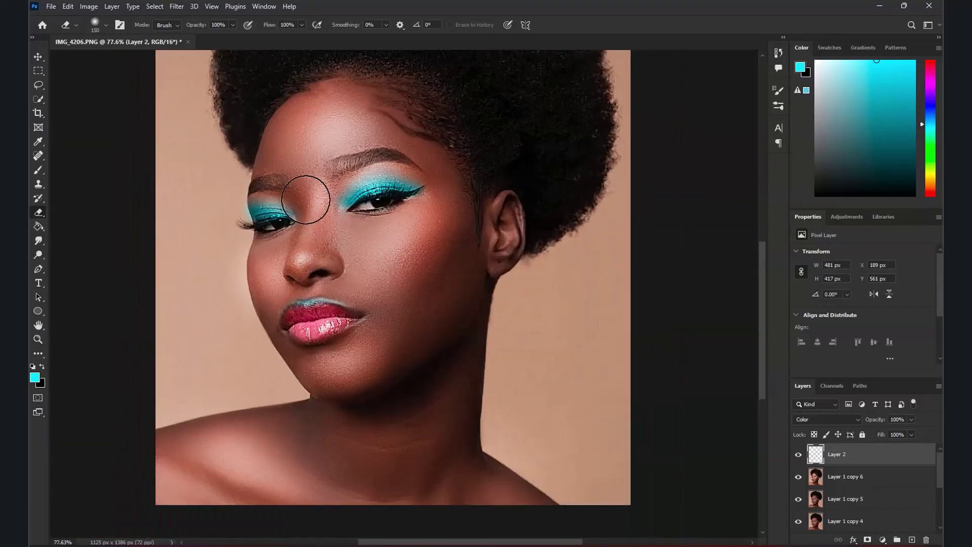
{"action": "mouse_move", "coordinate": [230, 192]}
{"action": "left_mouse_down"}
{"action": "mouse_move", "coordinate": [323, 150]}
{"action": "mouse_move", "coordinate": [404, 153]}
{"action": "mouse_move", "coordinate": [432, 167]}
{"action": "left_mouse_up"}
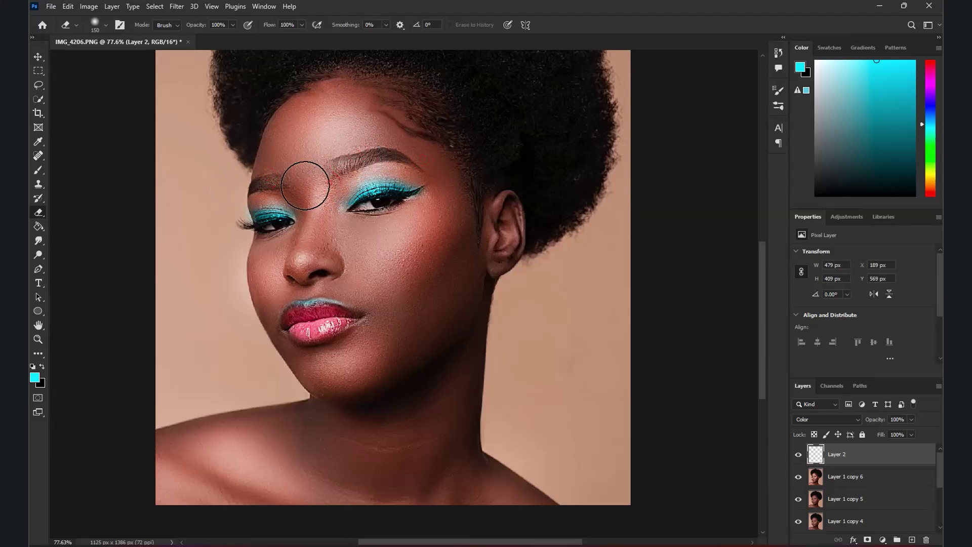
Step: Check the makeup at several zoom levels and merge Layer 2 down into Layer 1 copy 6
{"action": "scroll", "coordinate": [340, 157], "scroll_direction": "down", "scroll_amount": 2}
{"action": "scroll", "coordinate": [297, 263], "scroll_direction": "down", "scroll_amount": 2}
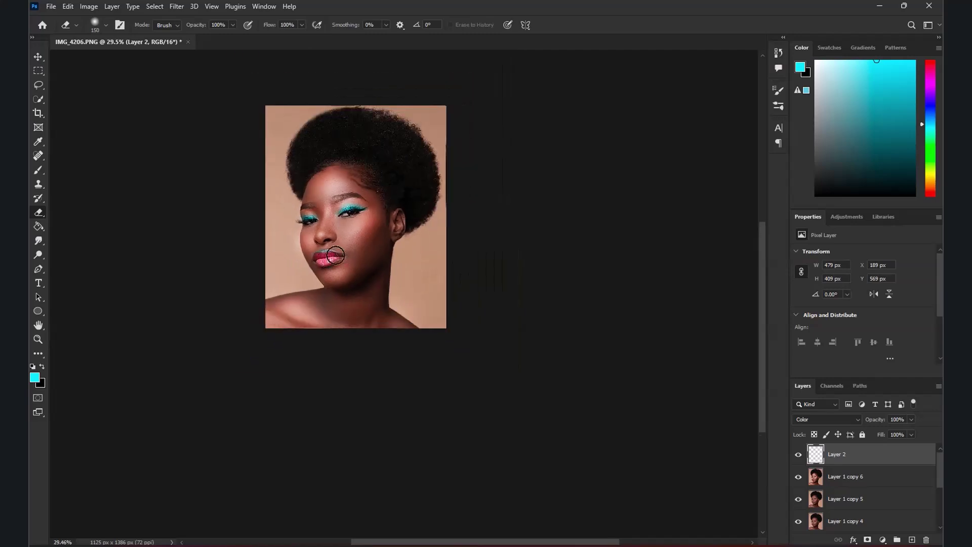
{"action": "scroll", "coordinate": [341, 213], "scroll_direction": "up", "scroll_amount": 4}
{"action": "scroll", "coordinate": [347, 248], "scroll_direction": "down", "scroll_amount": 2}
{"action": "scroll", "coordinate": [347, 249], "scroll_direction": "up", "scroll_amount": 1}
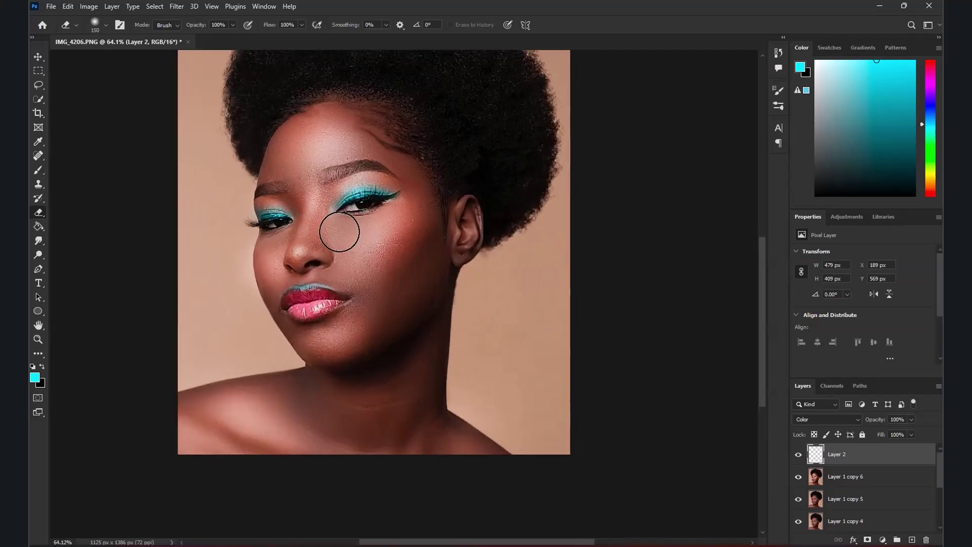
{"action": "key", "text": "Delete"}
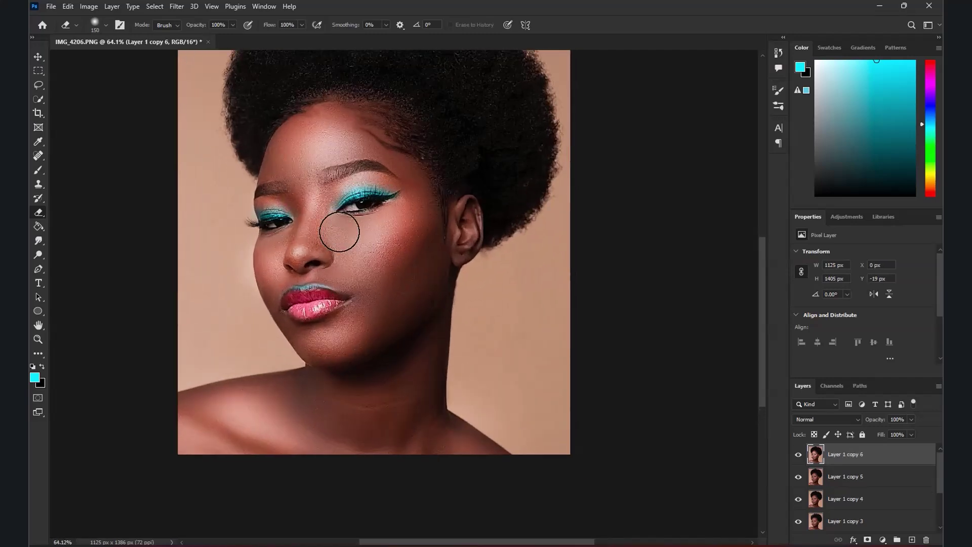
Step: Apply Levels to the merged portrait layer, with the white input level at 224 and the midtones slightly darkened
{"action": "scroll", "coordinate": [340, 232], "scroll_direction": "down", "scroll_amount": 2}
{"action": "scroll", "coordinate": [350, 176], "scroll_direction": "up", "scroll_amount": 1}
{"action": "scroll", "coordinate": [369, 278], "scroll_direction": "down", "scroll_amount": 1}
{"action": "scroll", "coordinate": [369, 278], "scroll_direction": "up", "scroll_amount": 3}
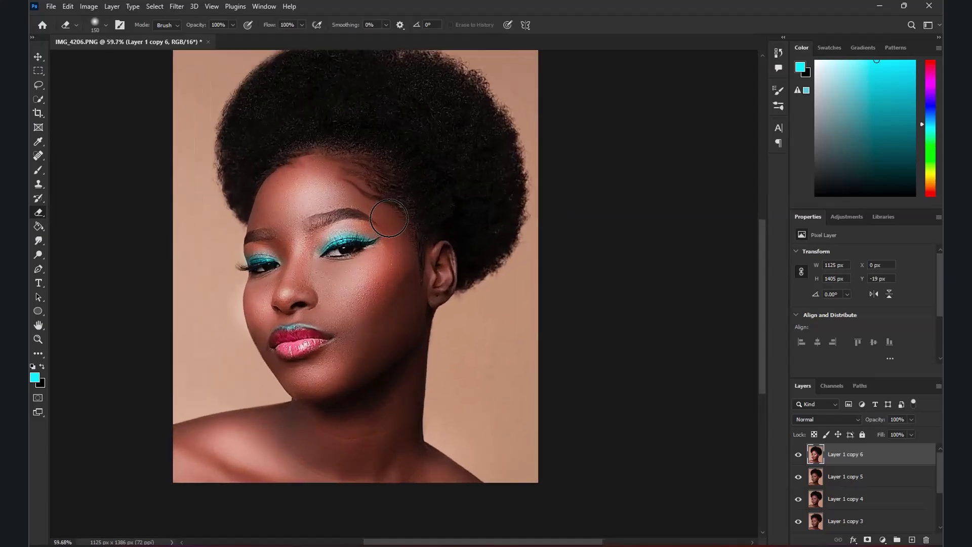
{"action": "scroll", "coordinate": [382, 263], "scroll_direction": "down", "scroll_amount": 1}
{"action": "scroll", "coordinate": [318, 336], "scroll_direction": "up", "scroll_amount": 1}
{"action": "scroll", "coordinate": [317, 336], "scroll_direction": "down", "scroll_amount": 1}
{"action": "scroll", "coordinate": [324, 324], "scroll_direction": "up", "scroll_amount": 1}
{"action": "left_click", "coordinate": [84, 6]}
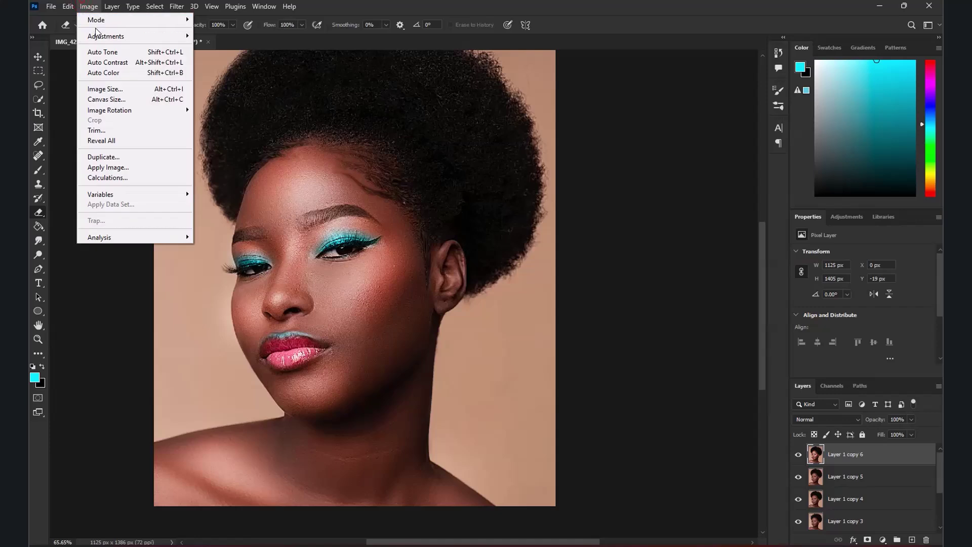
{"action": "left_click", "coordinate": [100, 37]}
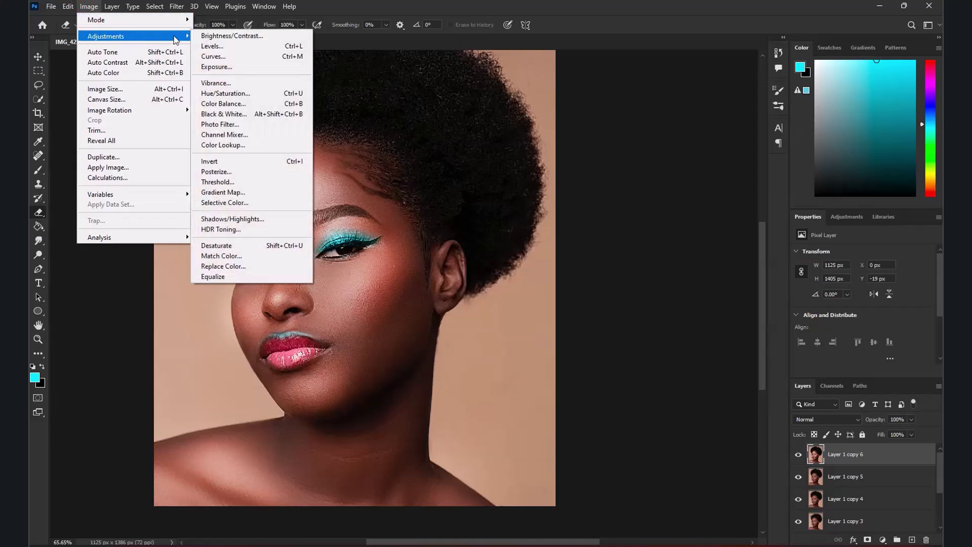
{"action": "left_click", "coordinate": [212, 46]}
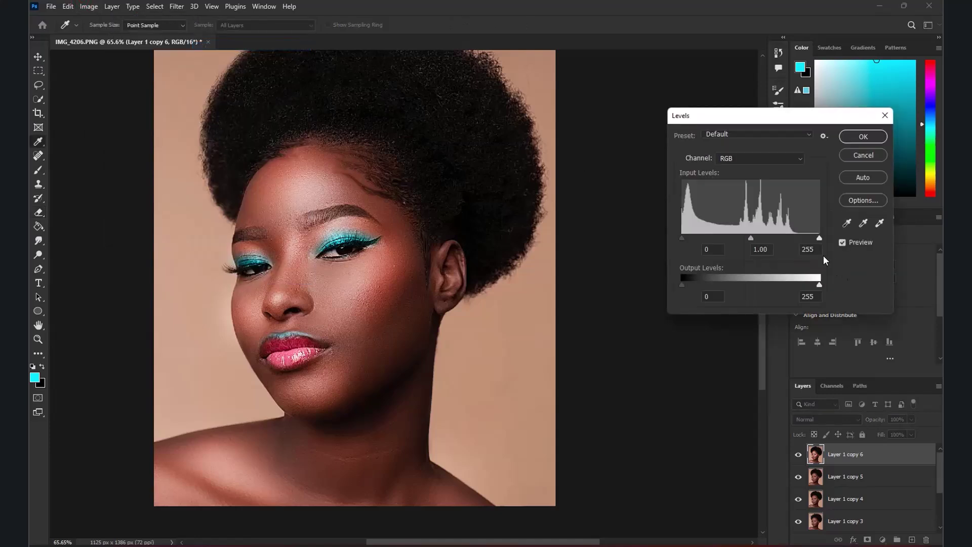
{"action": "left_click_drag", "start_coordinate": [819, 239], "coordinate": [804, 238]}
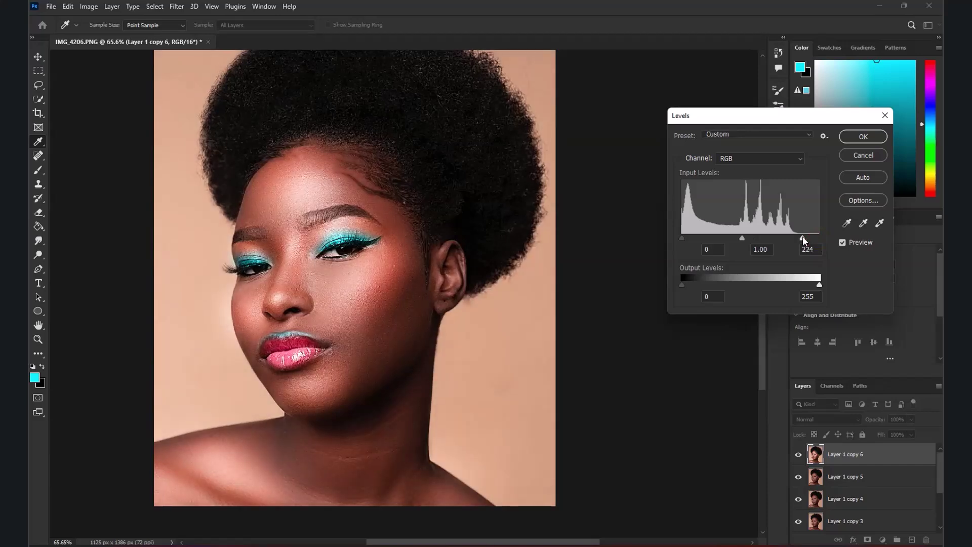
{"action": "mouse_move", "coordinate": [742, 238]}
{"action": "left_mouse_down"}
{"action": "mouse_move", "coordinate": [809, 235]}
{"action": "mouse_move", "coordinate": [749, 238]}
{"action": "left_mouse_up"}
{"action": "left_click", "coordinate": [750, 238]}
{"action": "left_click", "coordinate": [879, 135]}
Step: Compare the portrait with and without Layer 1 copy 6 in full view
{"action": "scroll", "coordinate": [399, 342], "scroll_direction": "down", "scroll_amount": 5}
{"action": "scroll", "coordinate": [387, 328], "scroll_direction": "up", "scroll_amount": 4}
{"action": "left_click", "coordinate": [795, 454]}
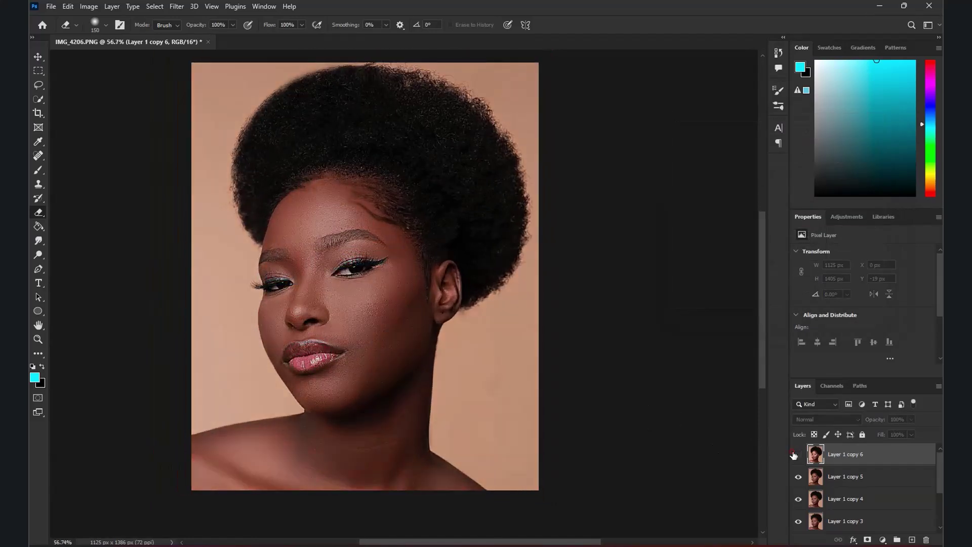
{"action": "left_click", "coordinate": [795, 455]}
{"action": "left_click", "coordinate": [795, 455]}
{"action": "left_click", "coordinate": [795, 455]}
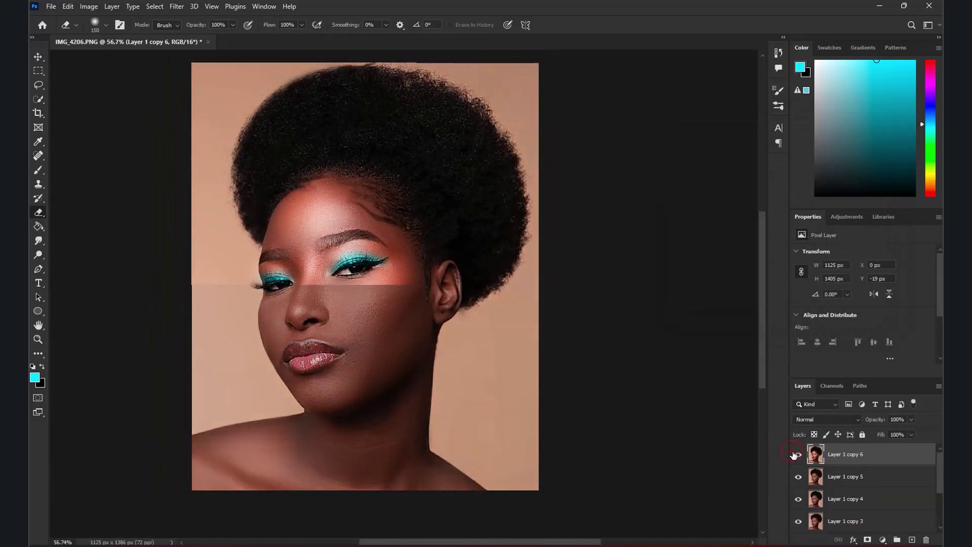
Step: Hide the intermediate retouching layers between Layer 1 copy 6 and the original portrait
{"action": "scroll", "coordinate": [802, 502], "scroll_direction": "down", "scroll_amount": 3}
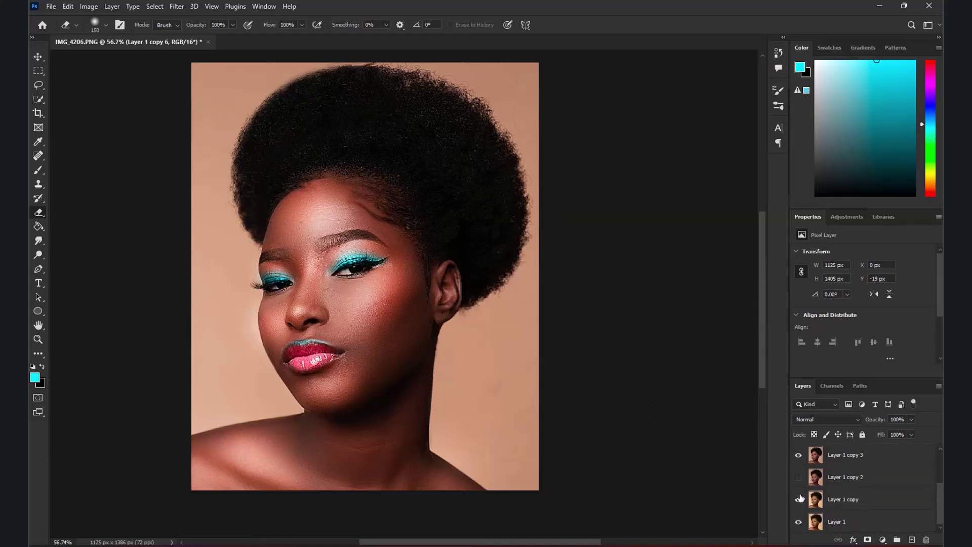
{"action": "scroll", "coordinate": [798, 494], "scroll_direction": "up", "scroll_amount": 3}
{"action": "left_click", "coordinate": [798, 521]}
{"action": "scroll", "coordinate": [798, 514], "scroll_direction": "down", "scroll_amount": 2}
{"action": "left_click", "coordinate": [798, 501]}
{"action": "scroll", "coordinate": [799, 509], "scroll_direction": "down", "scroll_amount": 1}
{"action": "left_click", "coordinate": [798, 500]}
{"action": "scroll", "coordinate": [798, 481], "scroll_direction": "up", "scroll_amount": 3}
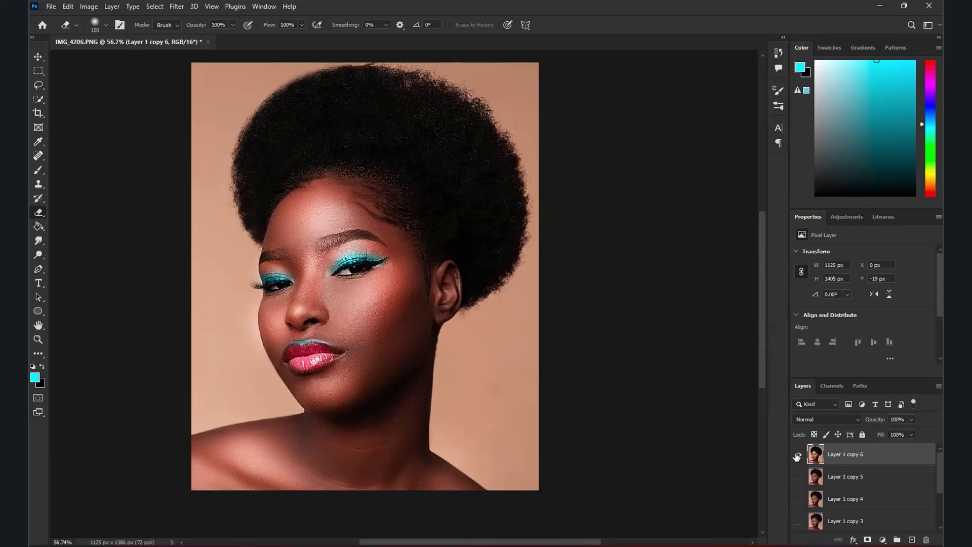
Step: Compare the retouched portrait with the original and examine the finished makeup from near and far
{"action": "left_click", "coordinate": [797, 454]}
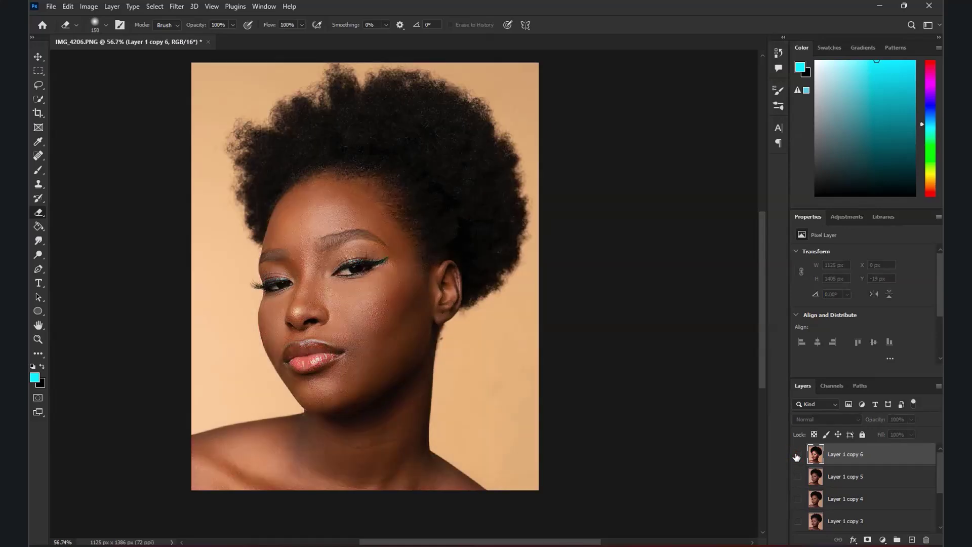
{"action": "left_click", "coordinate": [798, 454]}
{"action": "scroll", "coordinate": [441, 380], "scroll_direction": "down", "scroll_amount": 5}
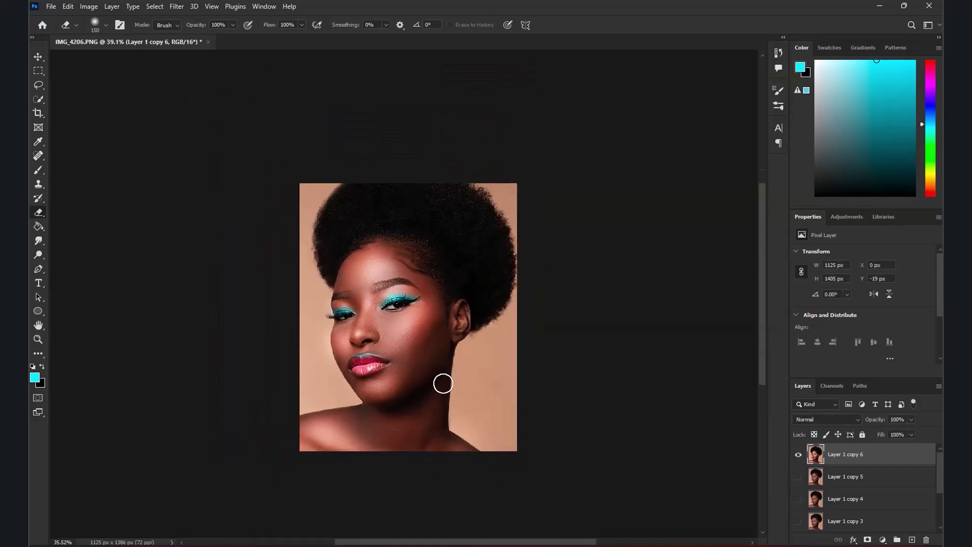
{"action": "scroll", "coordinate": [428, 394], "scroll_direction": "up", "scroll_amount": 3}
{"action": "scroll", "coordinate": [421, 319], "scroll_direction": "down", "scroll_amount": 2}
{"action": "scroll", "coordinate": [413, 386], "scroll_direction": "up", "scroll_amount": 3}
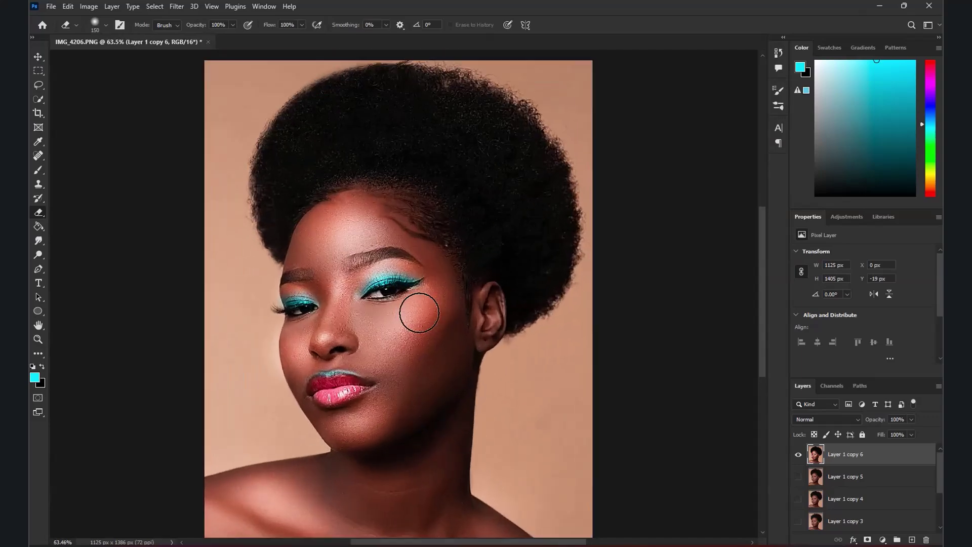
{"action": "scroll", "coordinate": [395, 304], "scroll_direction": "down", "scroll_amount": 1}
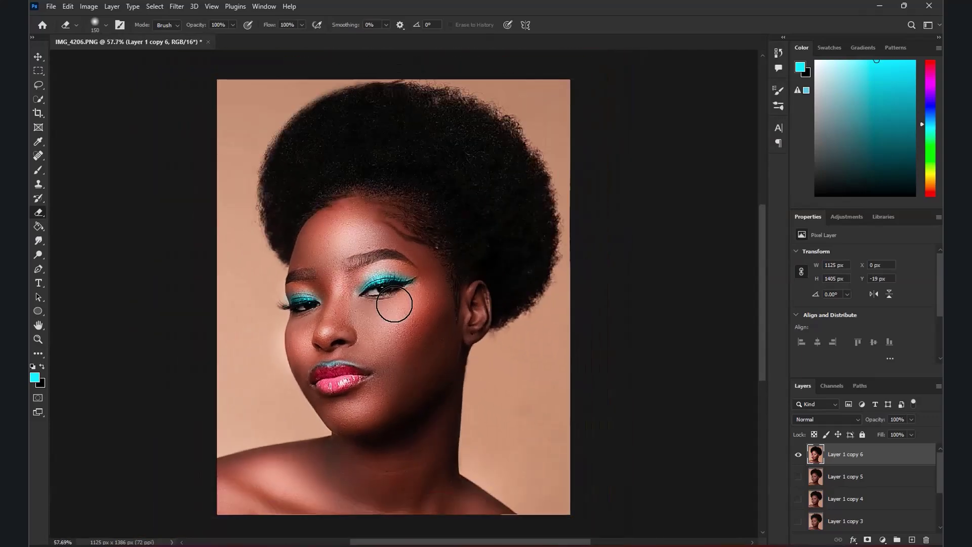
{"action": "scroll", "coordinate": [394, 302], "scroll_direction": "down", "scroll_amount": 1}
{"action": "scroll", "coordinate": [405, 324], "scroll_direction": "up", "scroll_amount": 1}
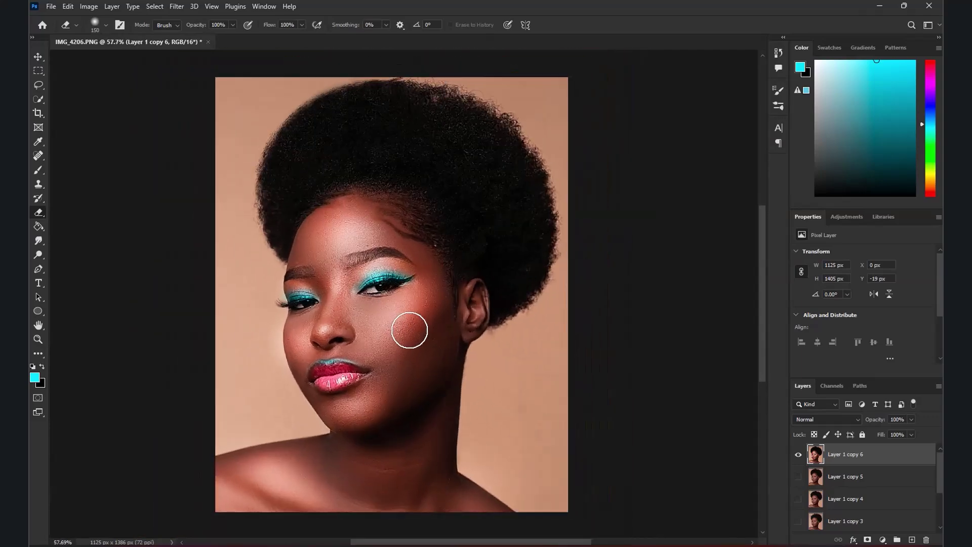
Step: Open Layer 1 copy 6 in the Camera Raw Filter with the whole portrait in view
{"action": "left_click", "coordinate": [174, 7]}
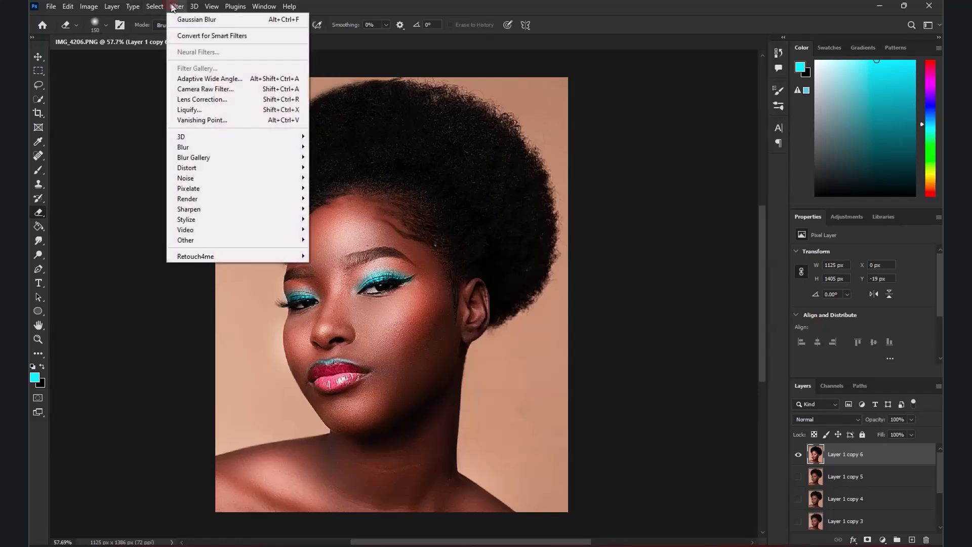
{"action": "left_click", "coordinate": [184, 89]}
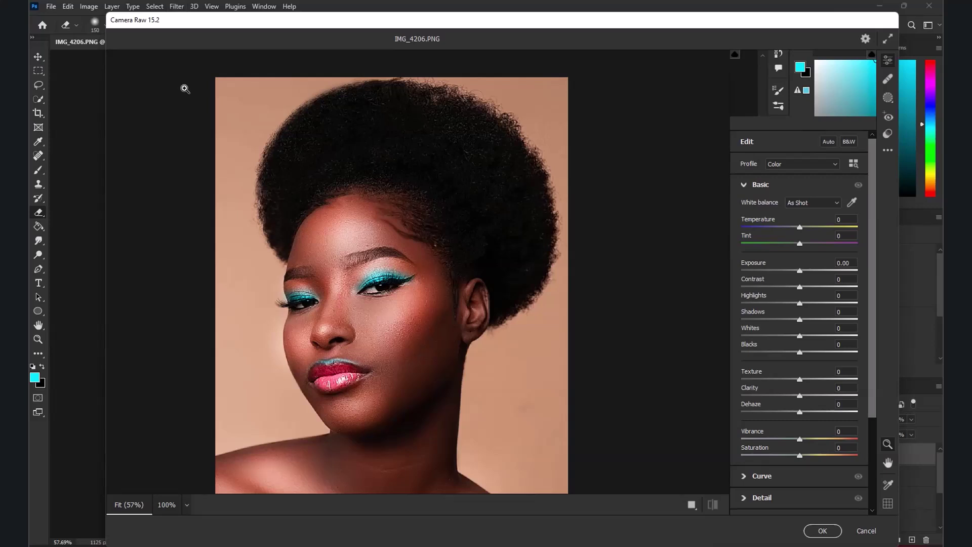
{"action": "scroll", "coordinate": [350, 218], "scroll_direction": "down", "scroll_amount": 1}
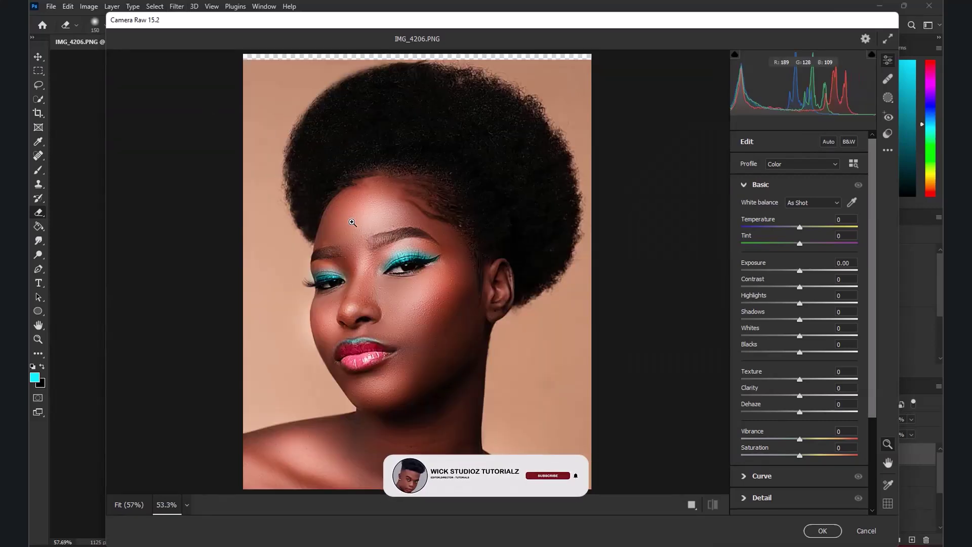